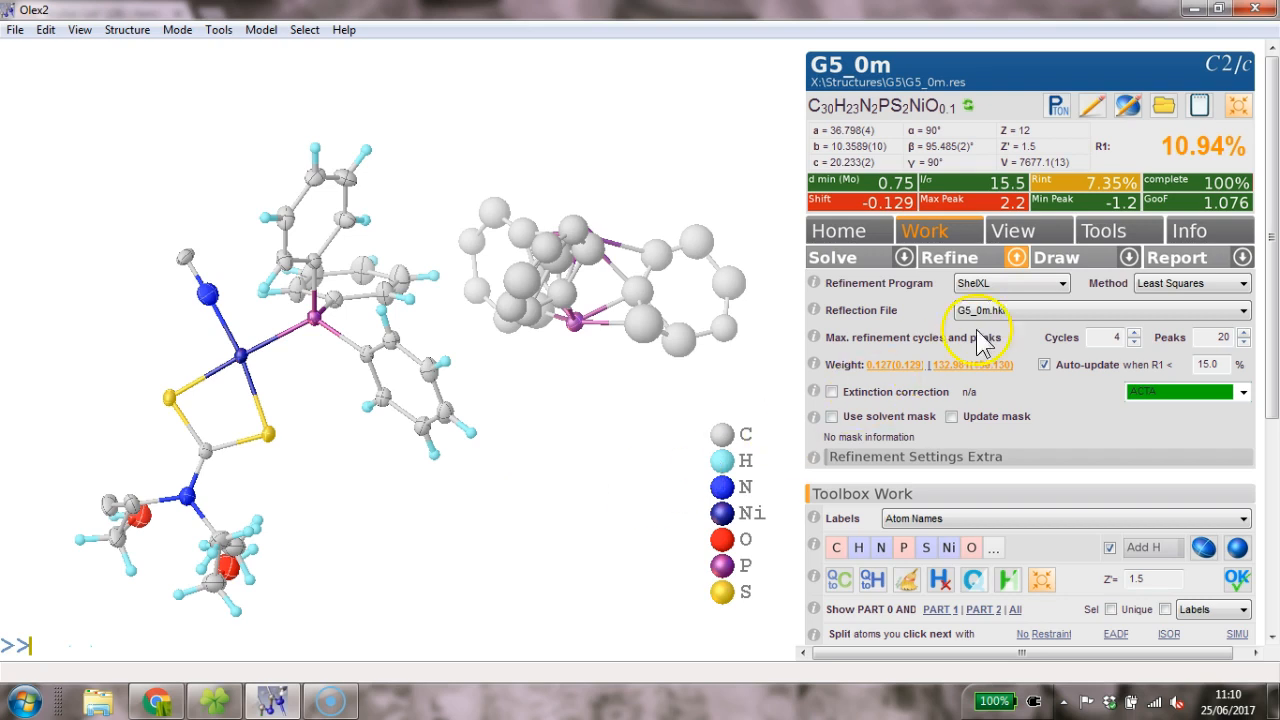
- Inspect the PART 1 and PART 2 components separately, then switch atom labels to PART No
left_click(1014, 262)
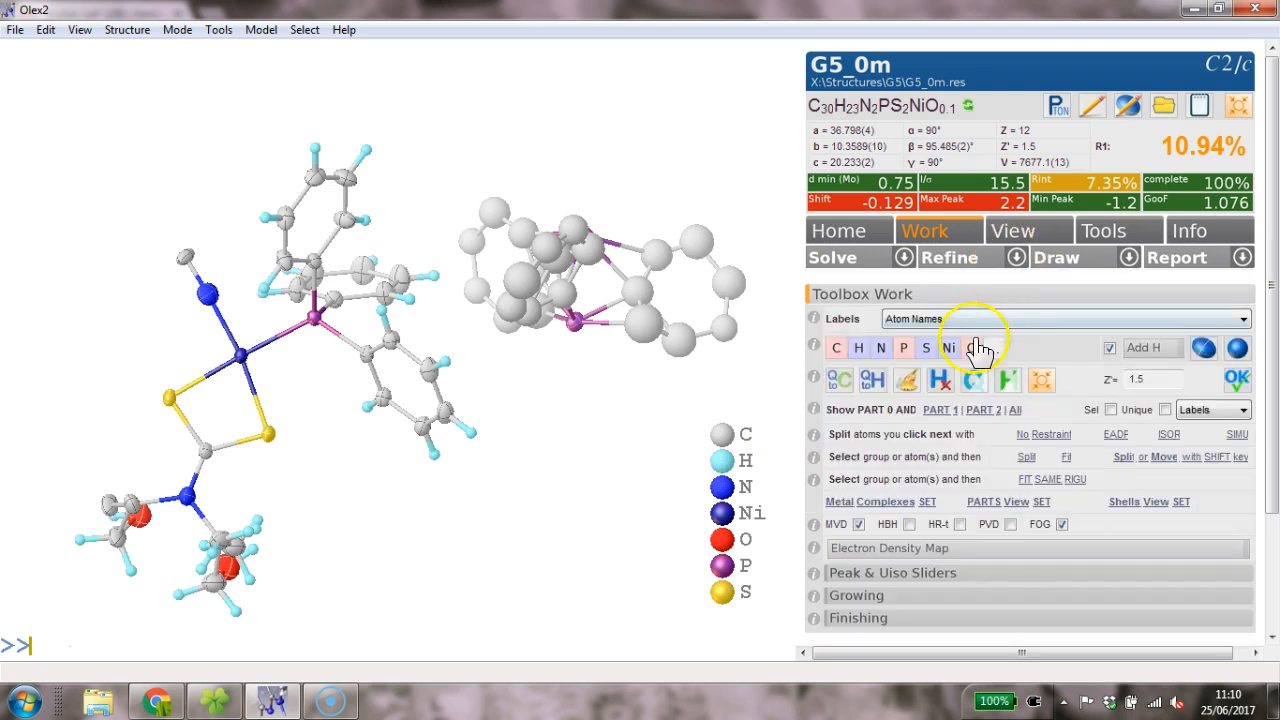
left_click(941, 411)
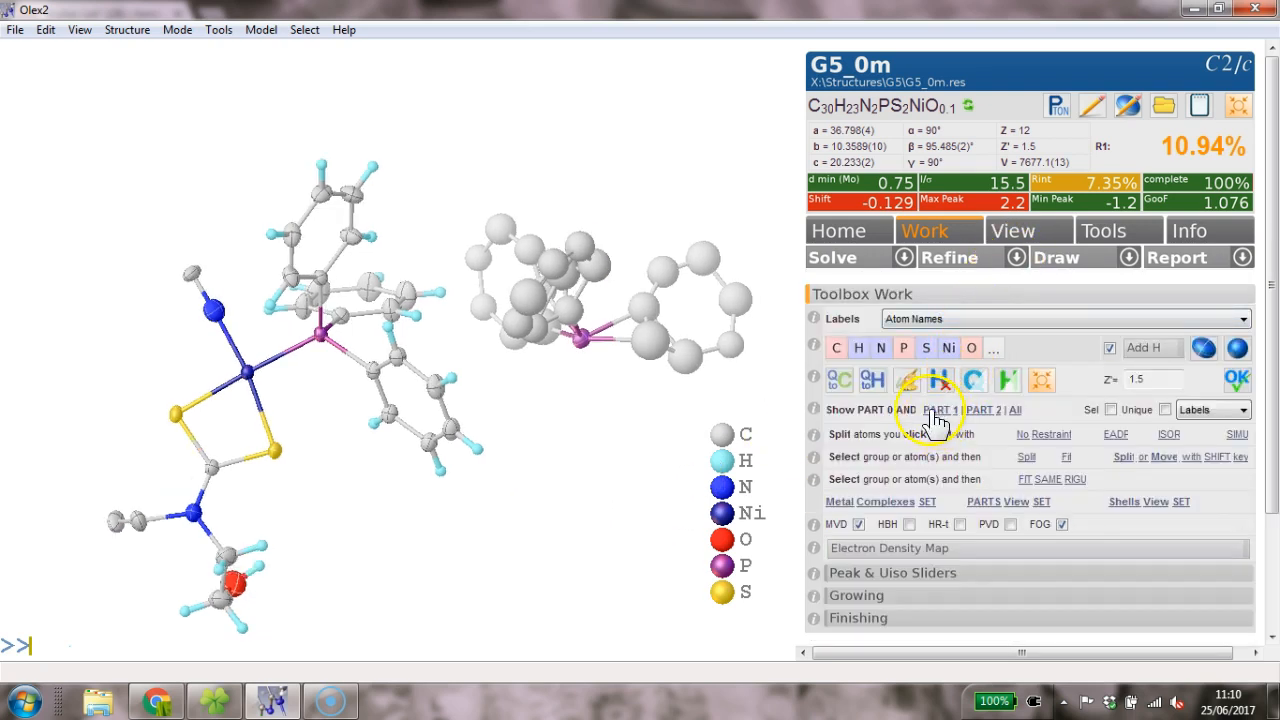
left_click(988, 411)
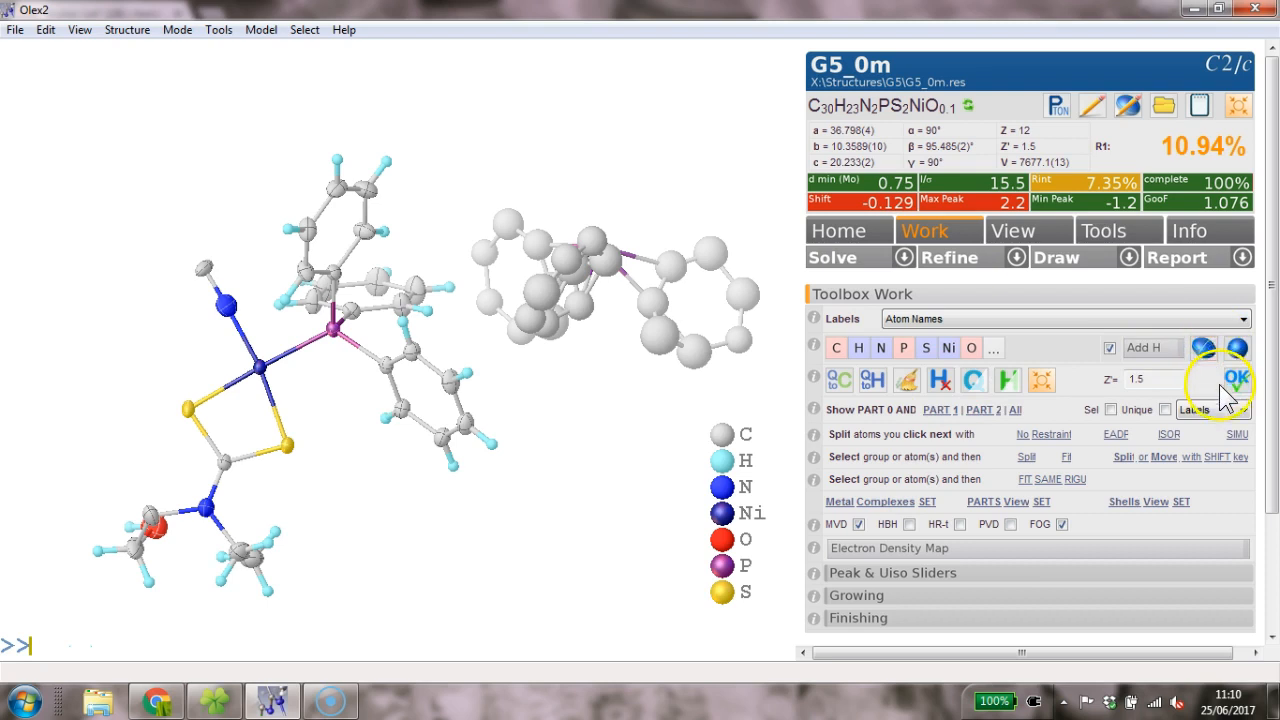
left_click(1238, 411)
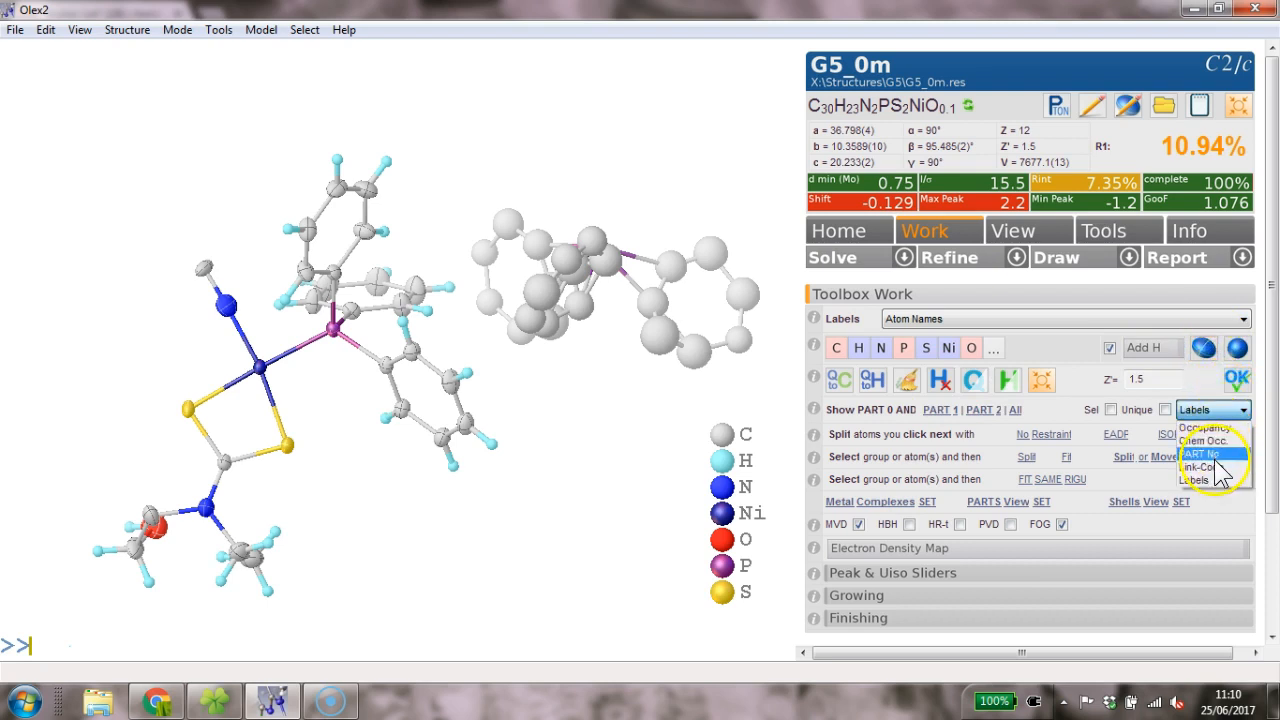
left_click(1215, 454)
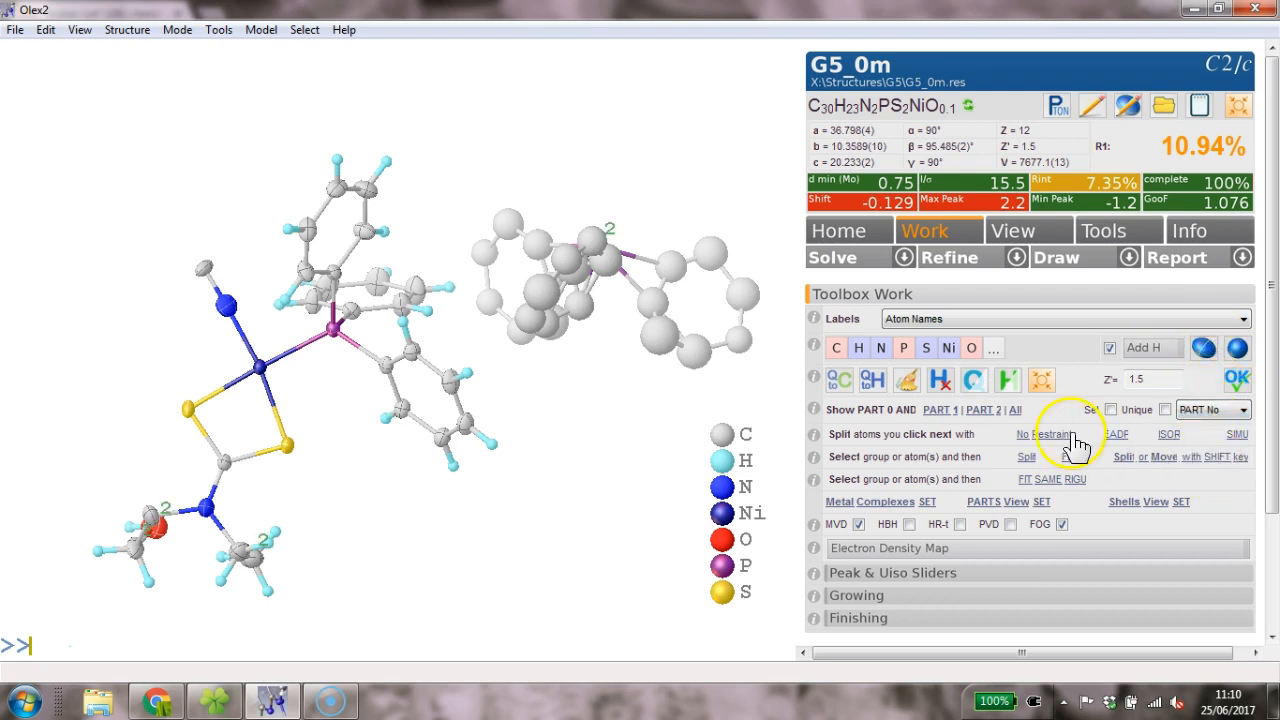
- Select all PART 2 atoms with 'sel part 2' and delete them
mouse_move(551, 449)
left_mouse_down()
mouse_move(534, 443)
mouse_move(547, 474)
left_mouse_up()
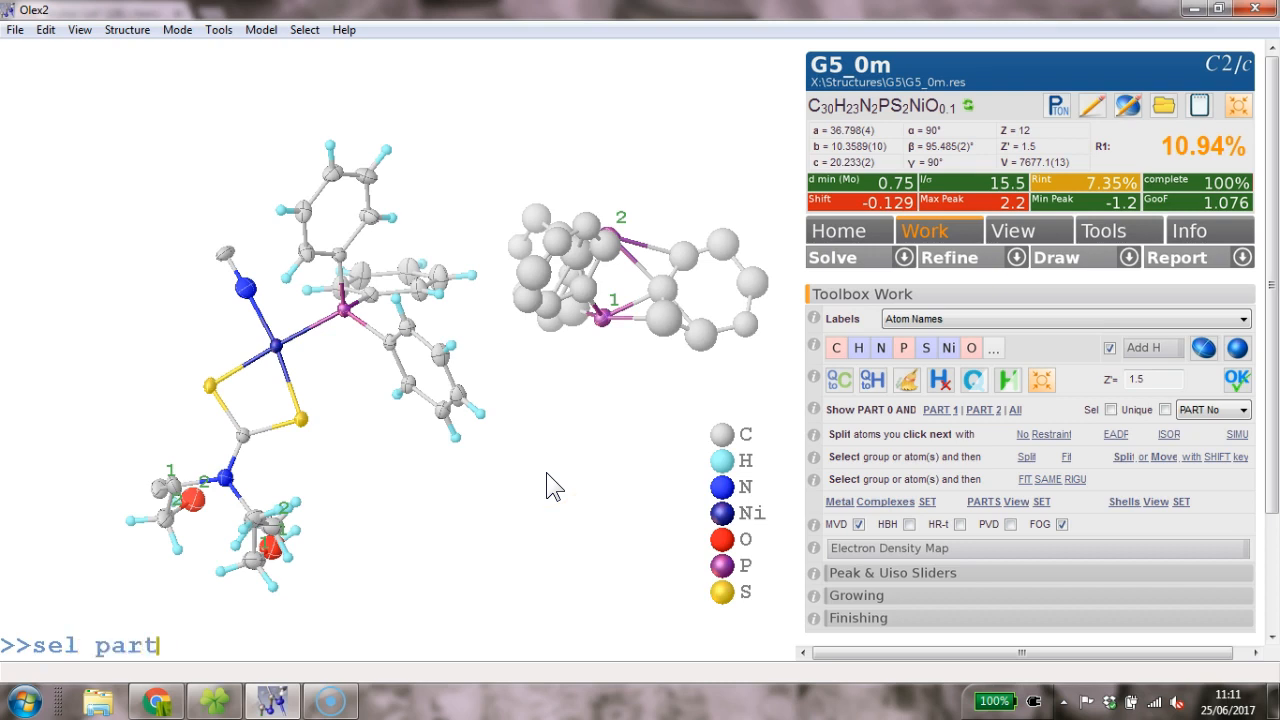
key("Return")
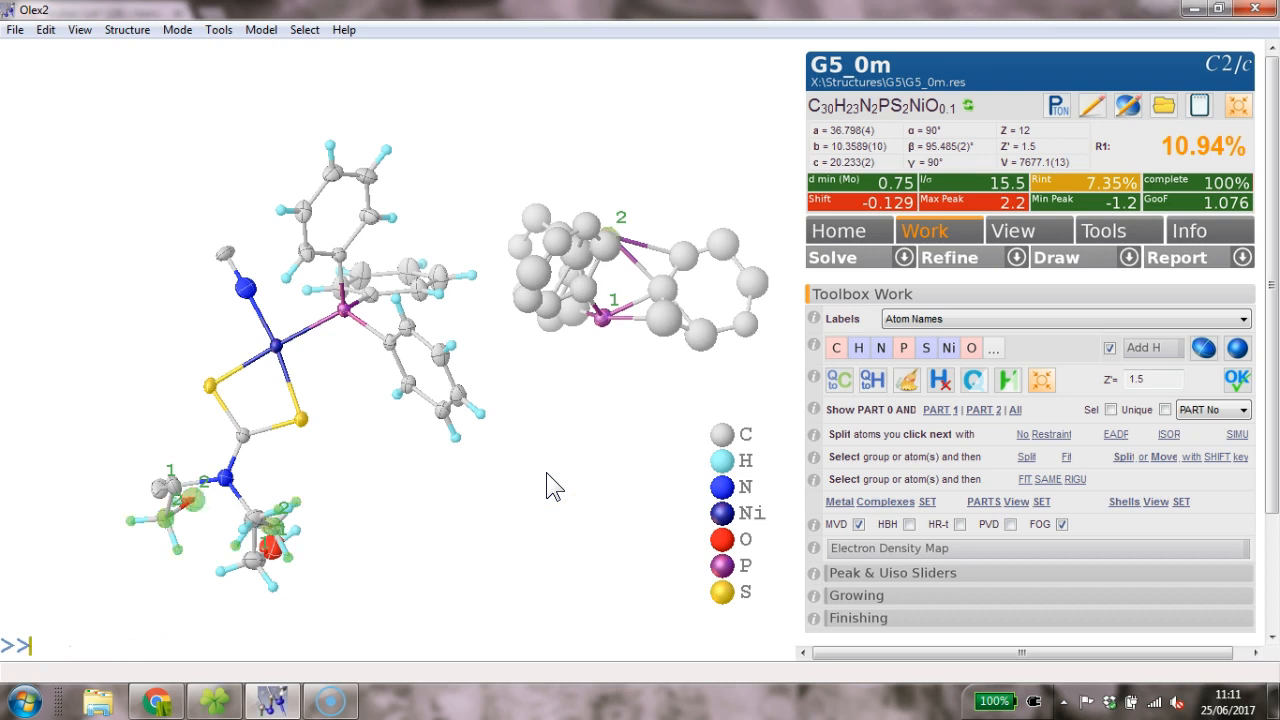
key("Delete")
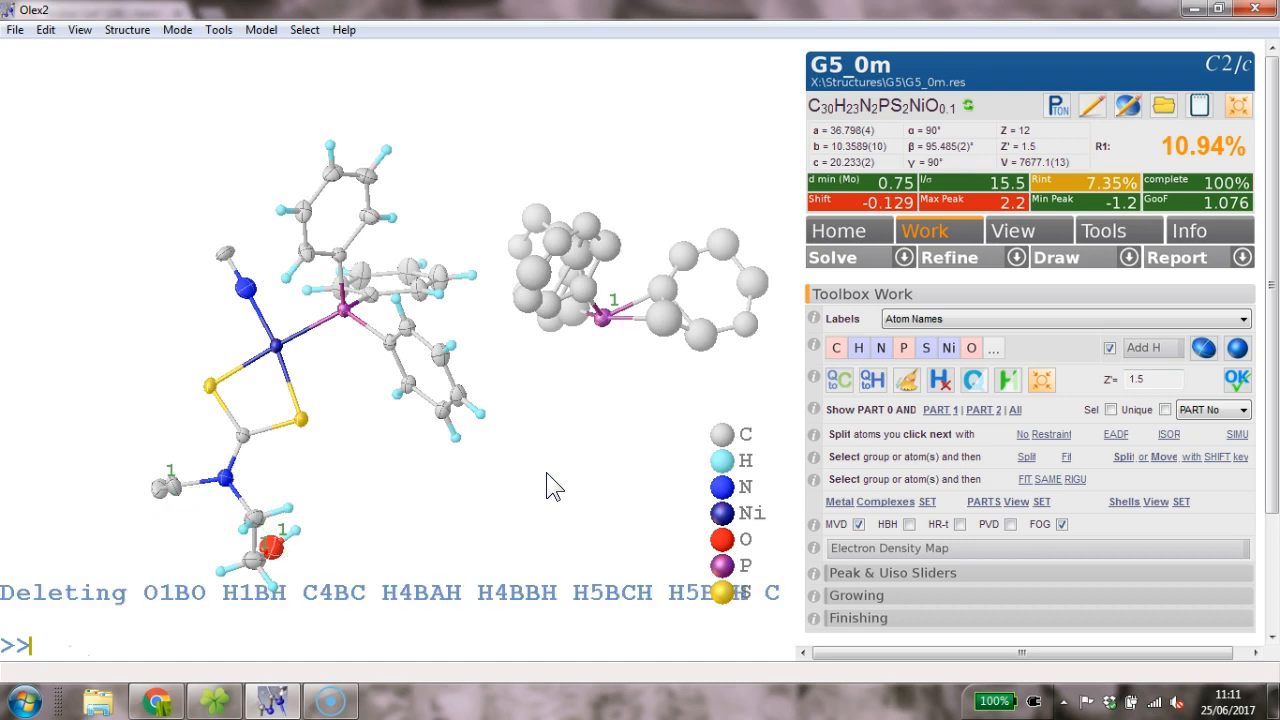
- Remove all hydrogens with 'kill $h' and restore the previous selection with selback
left_click_drag(546, 472, 370, 630)
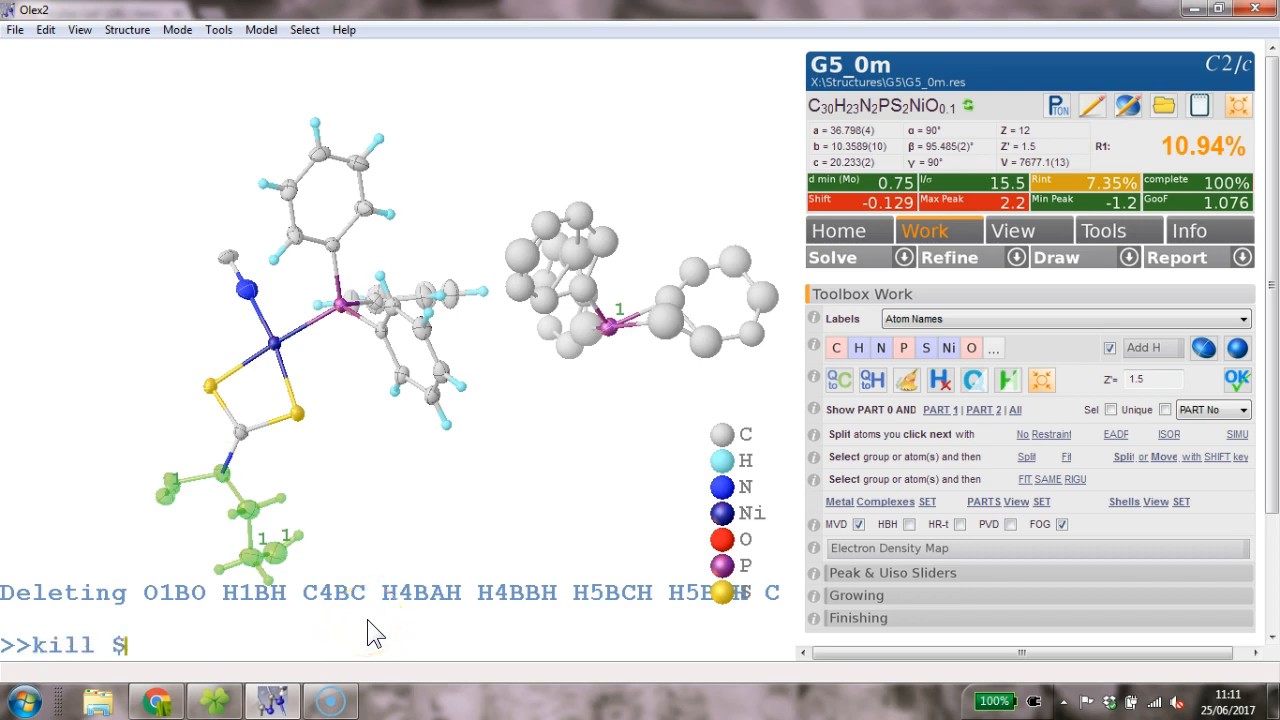
key("Return")
left_click(289, 556)
type("selback")
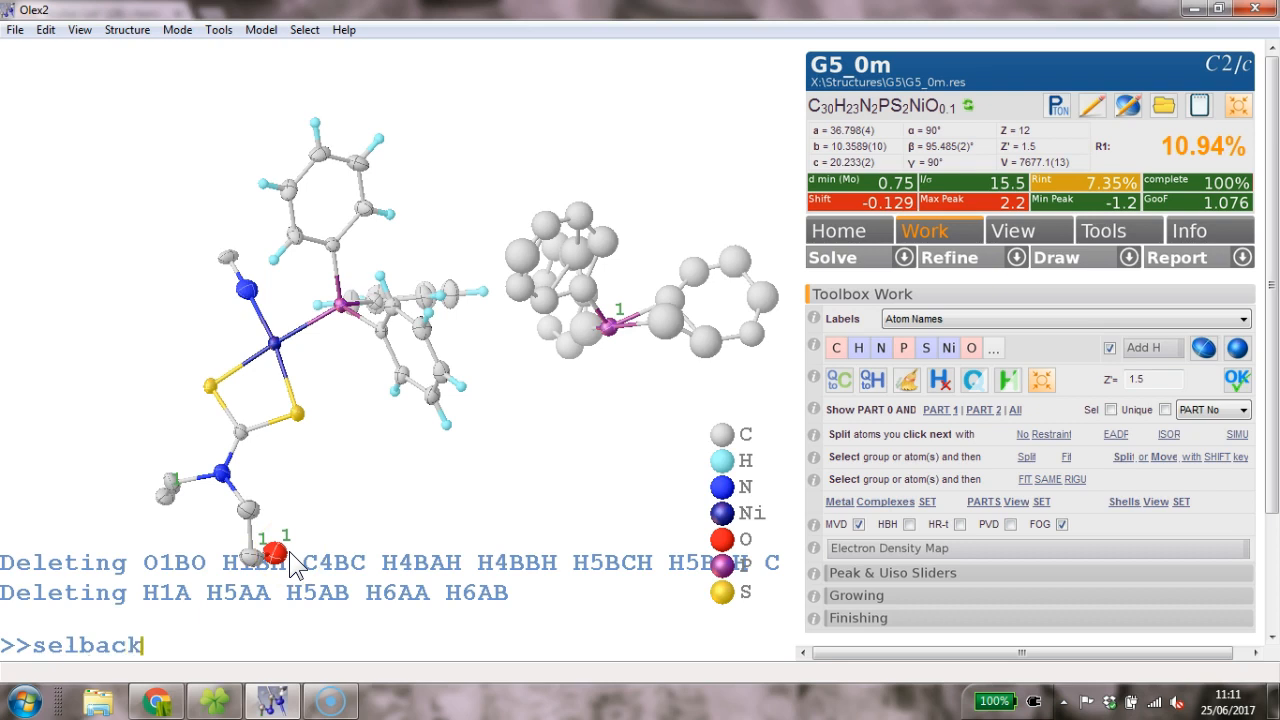
key("Return")
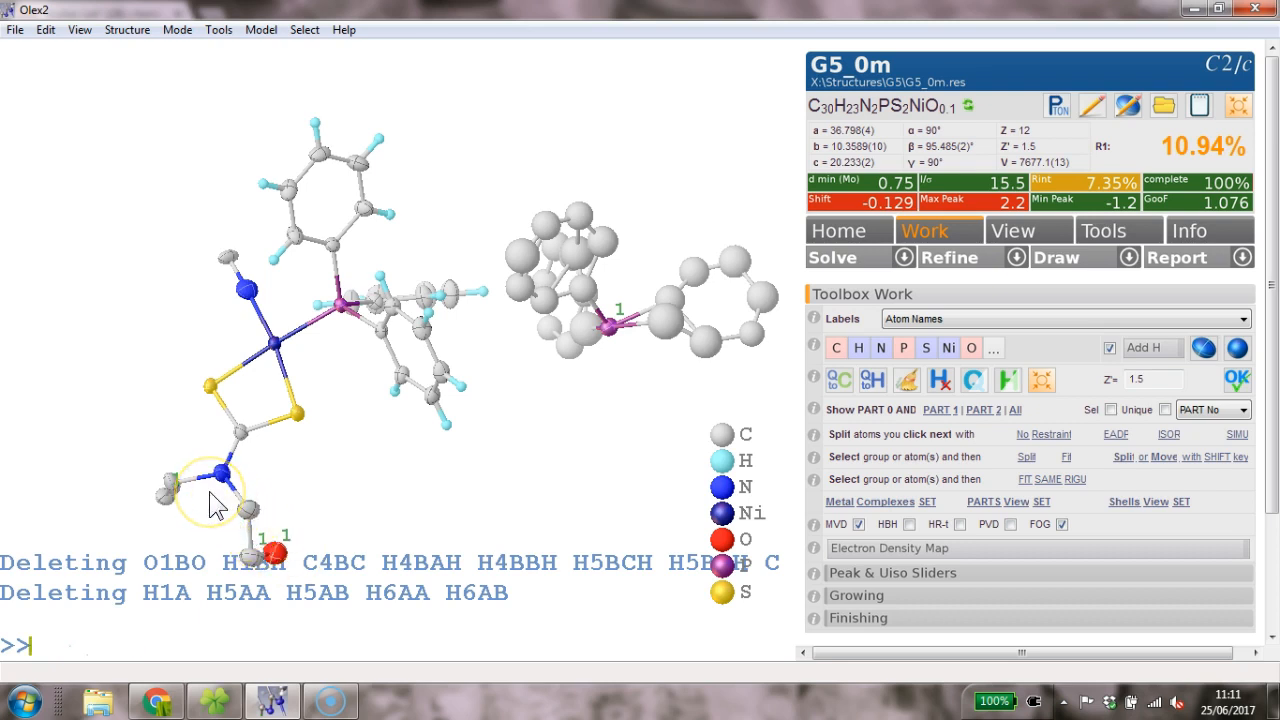
- Put the O-ethyl fragment in part 0 at occupancy 1 and the separate PPh3 at 0.5
left_click_drag(128, 445, 340, 565)
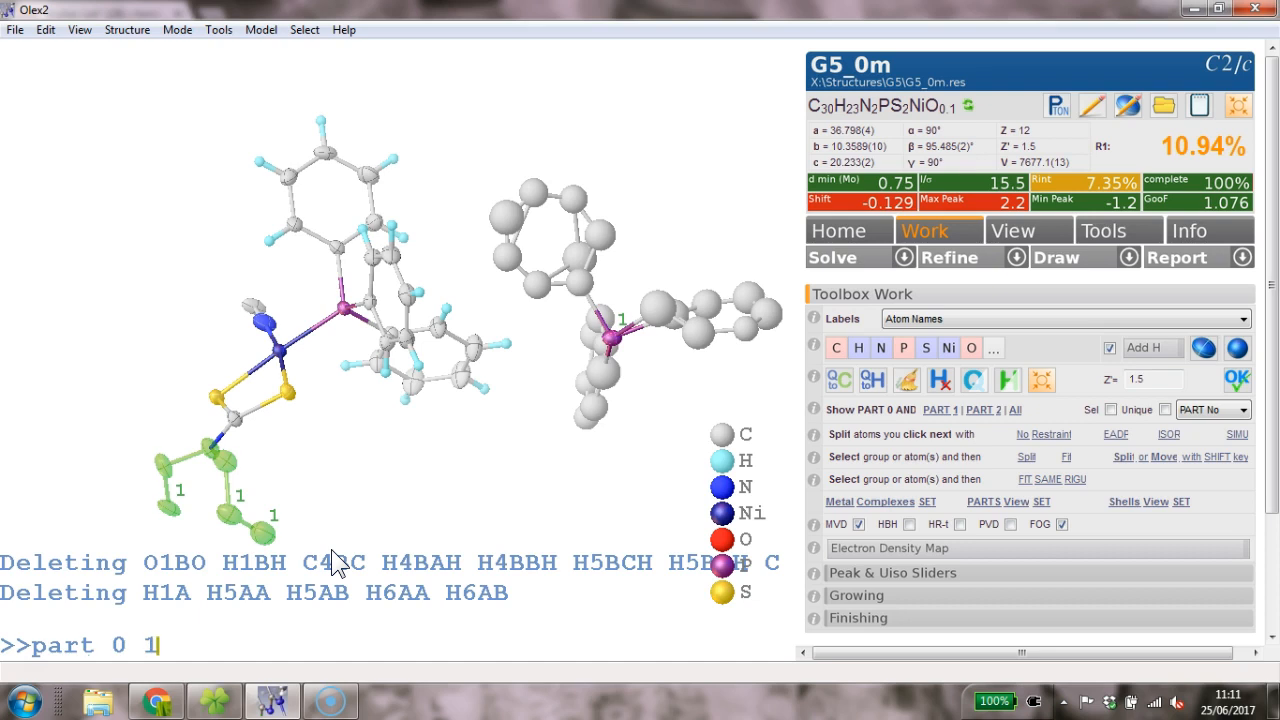
key("Return")
left_click_drag(335, 563, 449, 372)
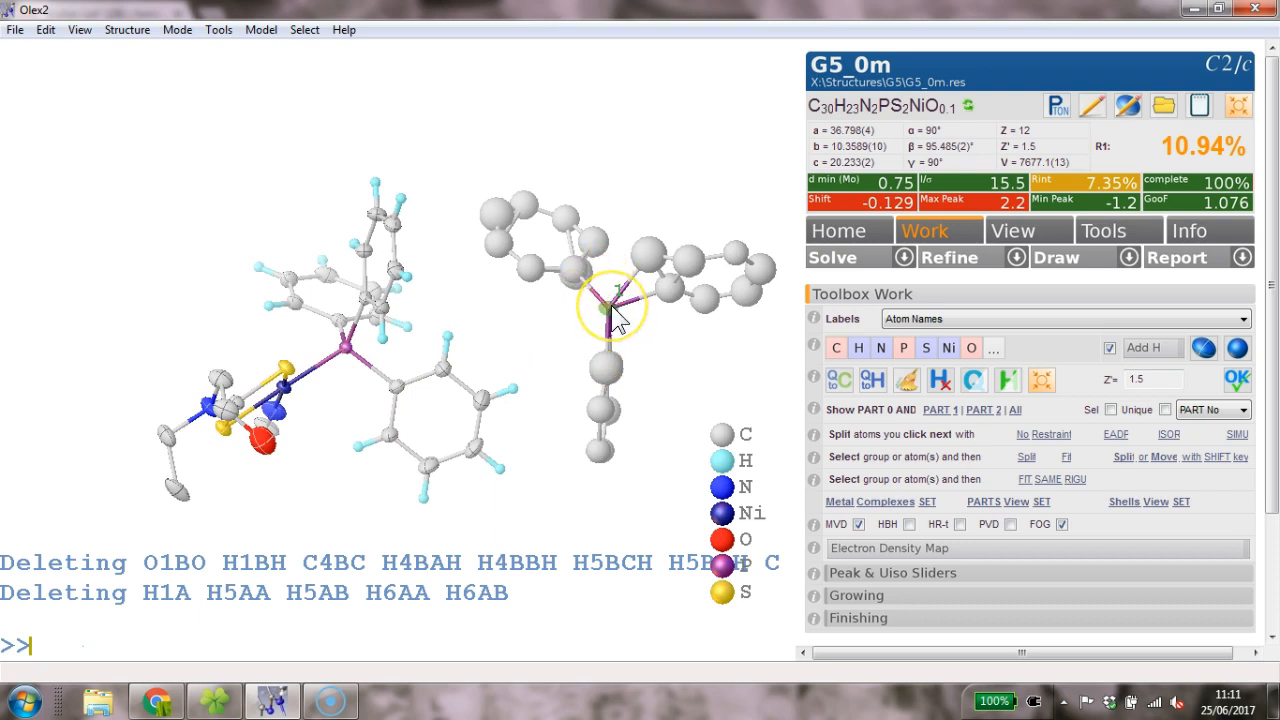
double_click(616, 314)
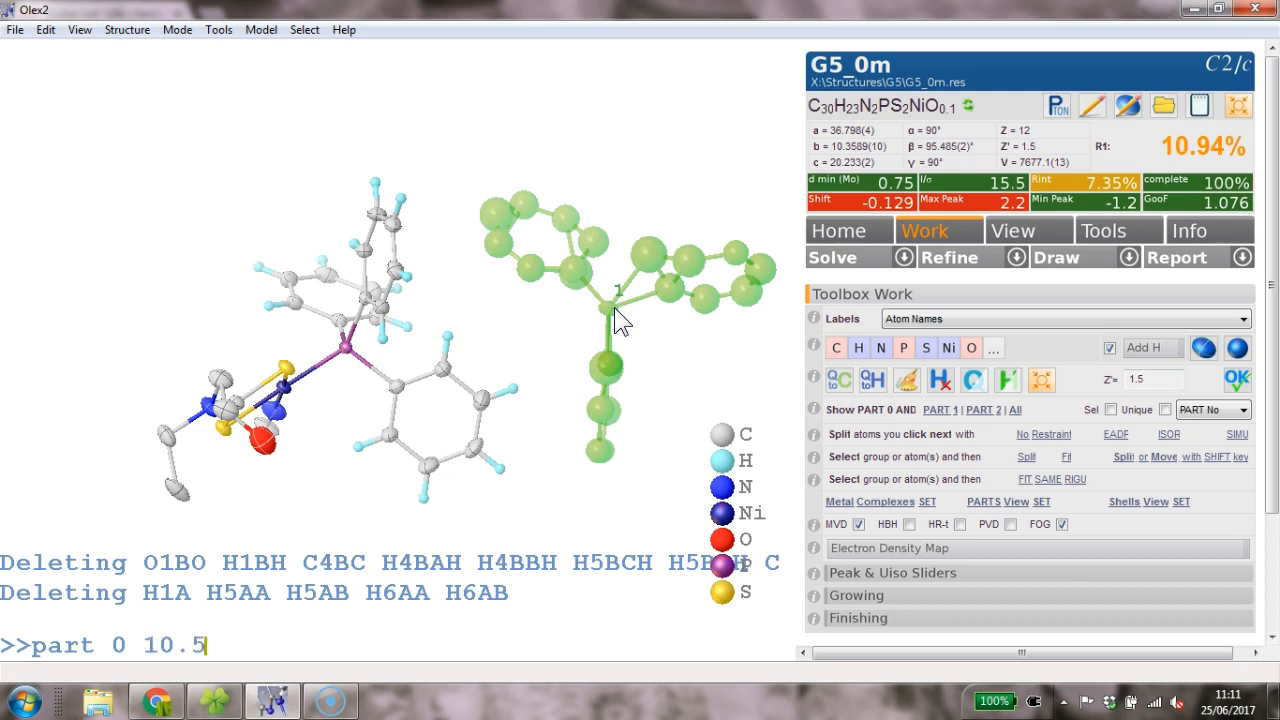
key("Return")
- Delete the stray carbons C01JC, C01IC, C01AC and C01HC
left_click_drag(620, 322, 607, 266)
left_click(643, 260)
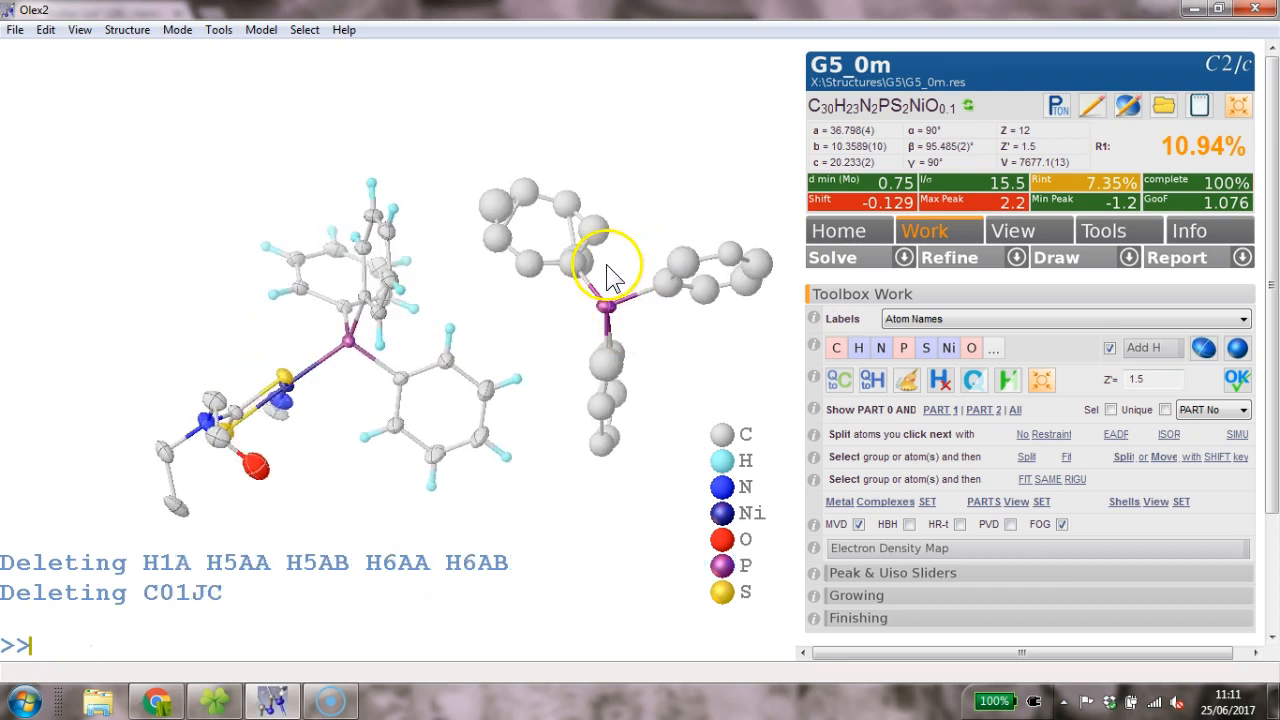
left_click(589, 266)
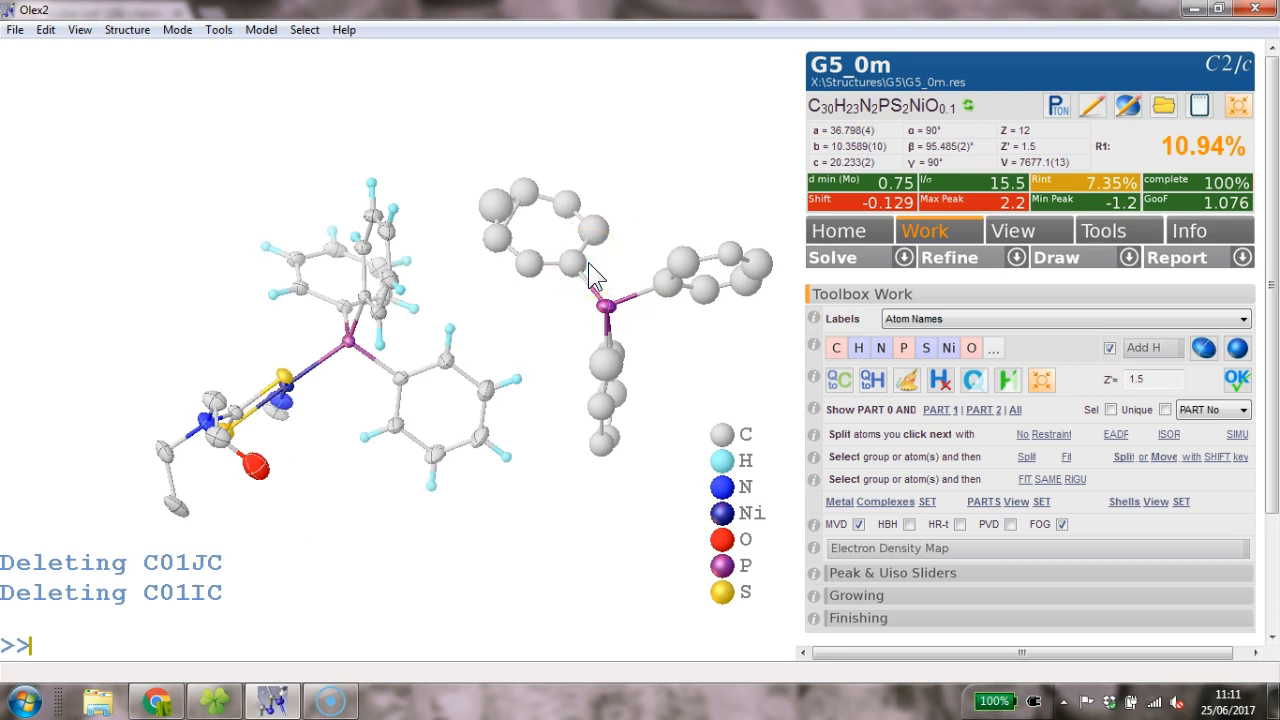
left_click(505, 204)
left_click_drag(505, 204, 460, 248)
left_click(576, 358)
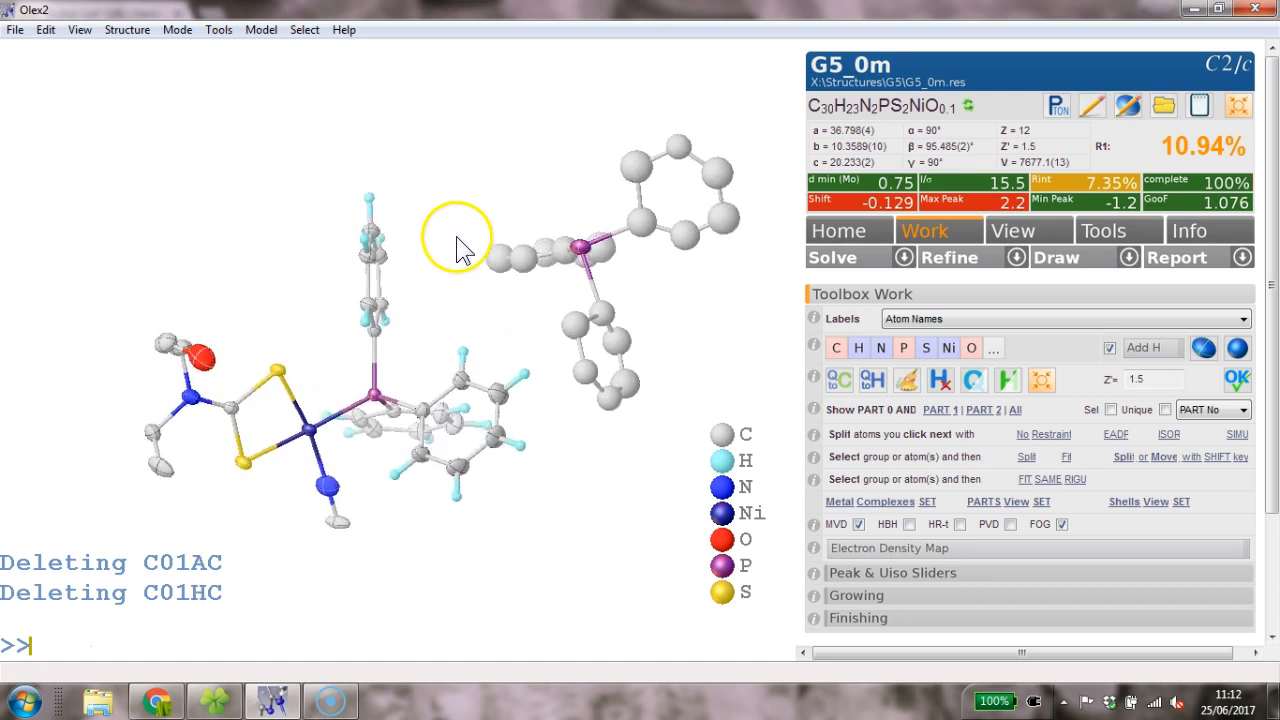
left_click(1207, 412)
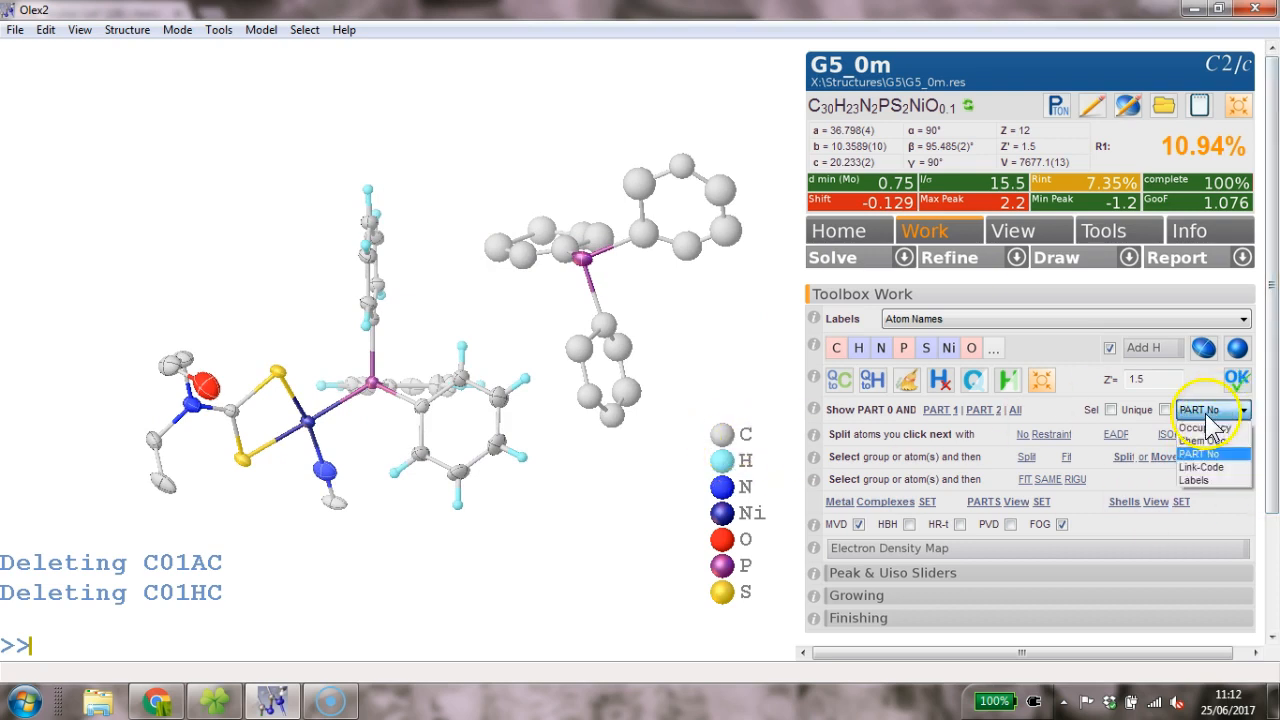
left_click(1207, 428)
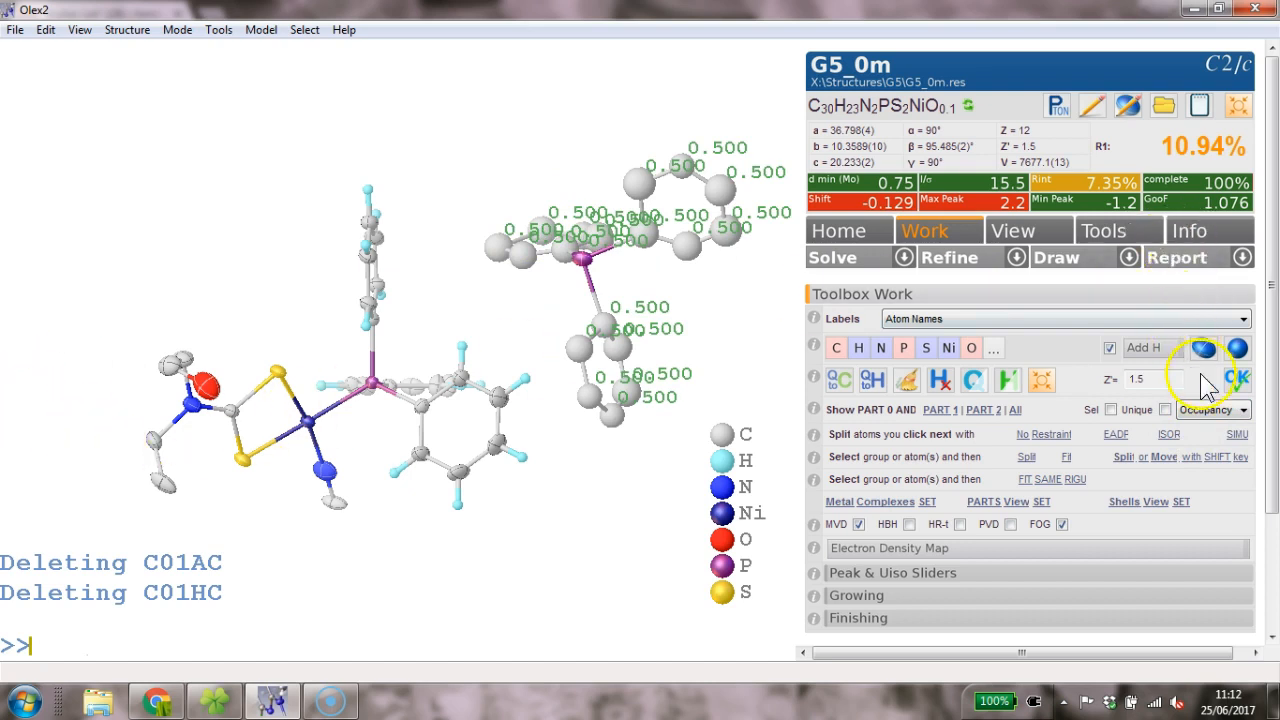
left_click(1222, 410)
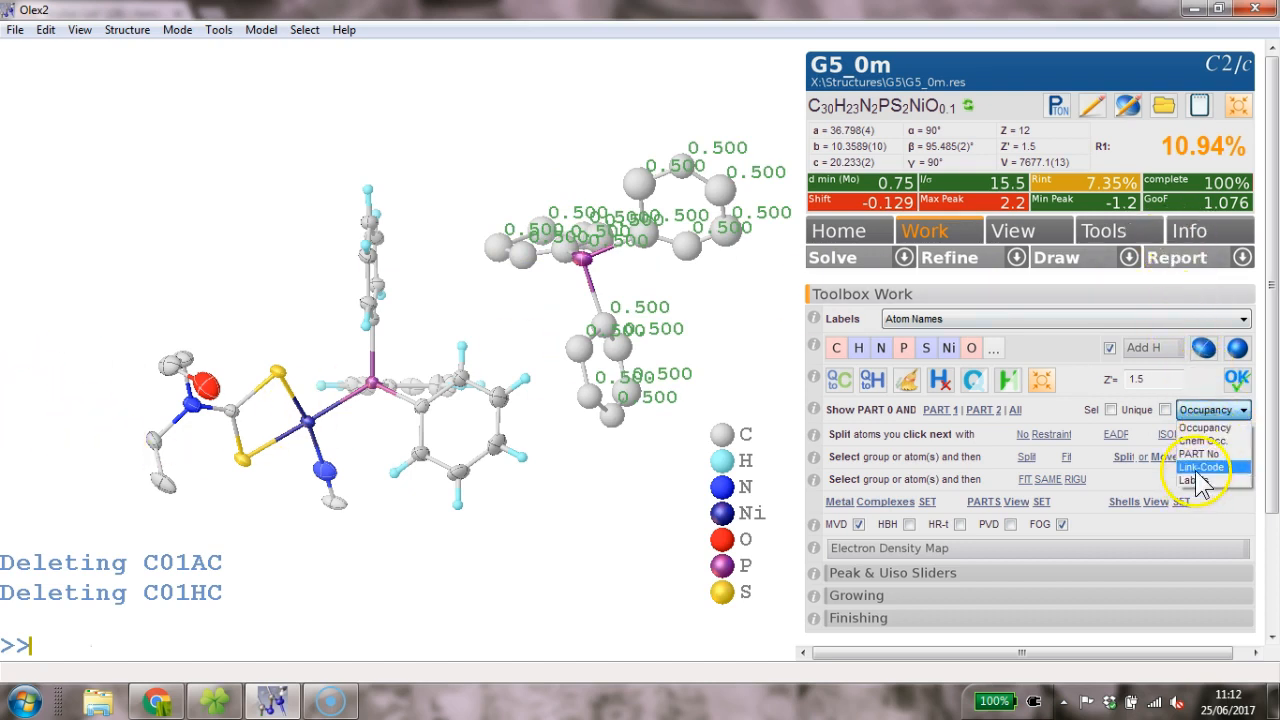
left_click(1199, 455)
left_click_drag(529, 349, 618, 407)
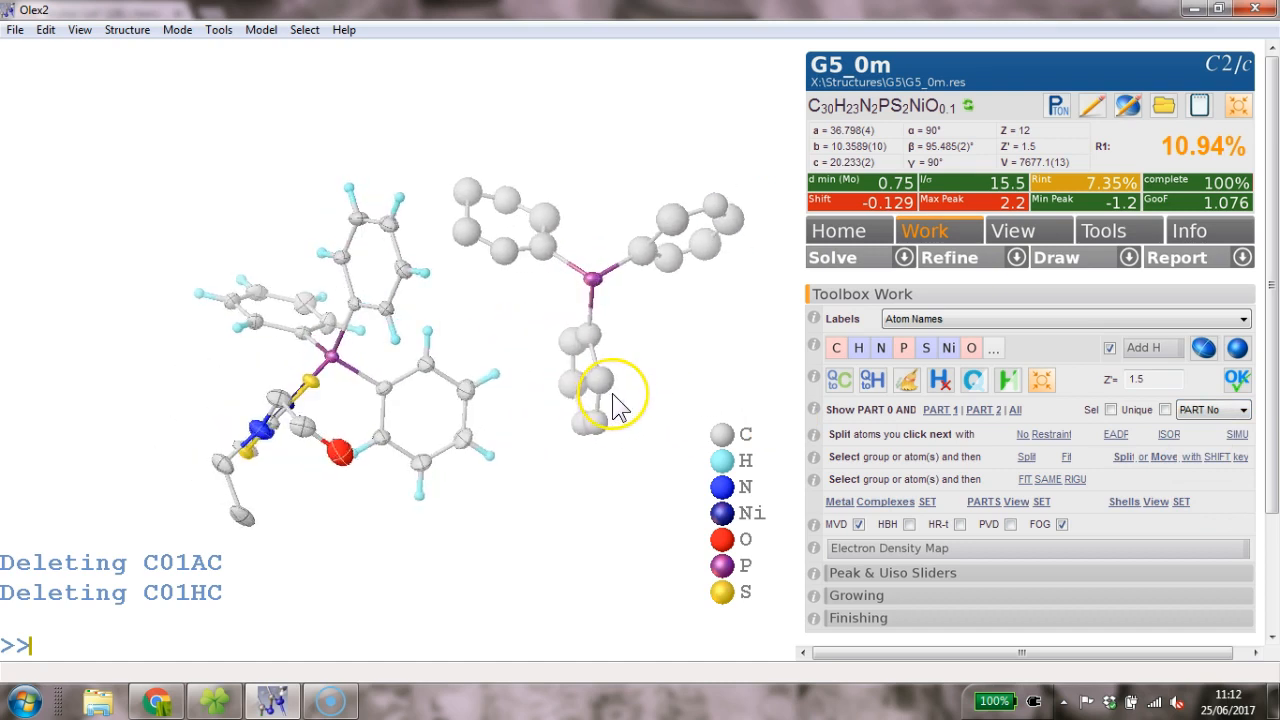
- Run four refinement cycles, then constrain the three PPh3 phenyl rings as AFIX 66 hexagons
key("Return")
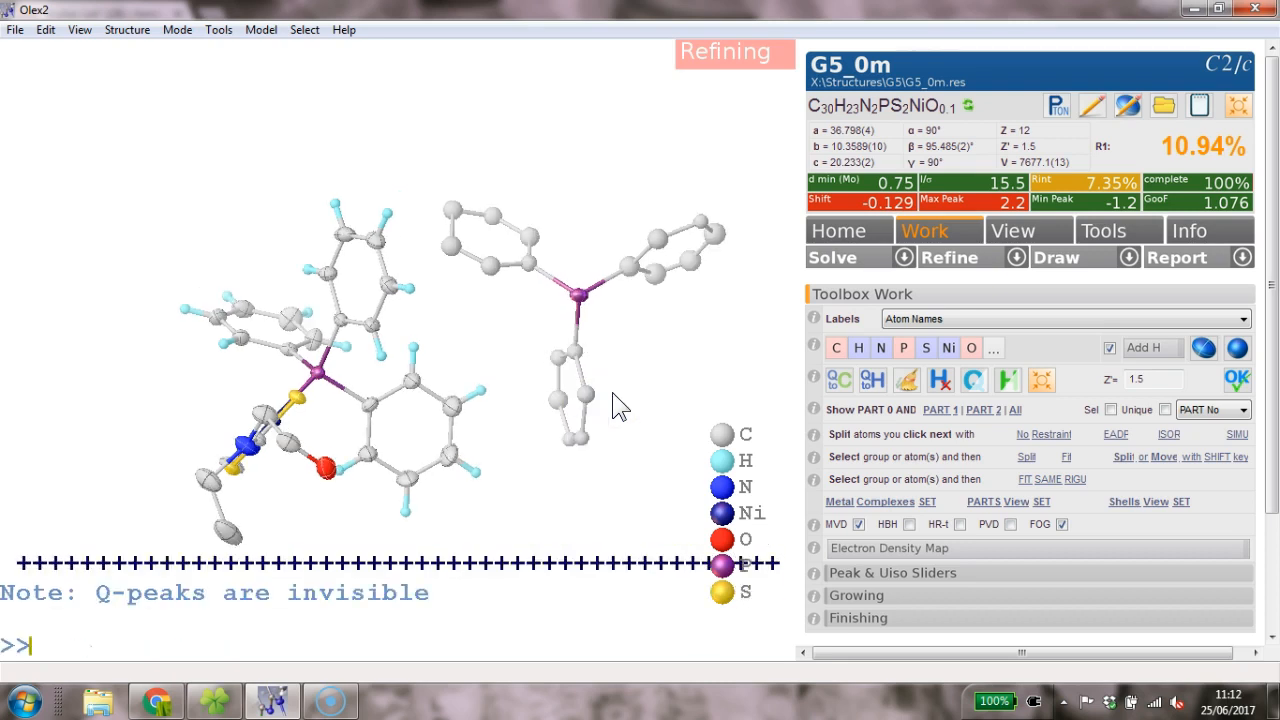
left_click_drag(524, 345, 505, 288)
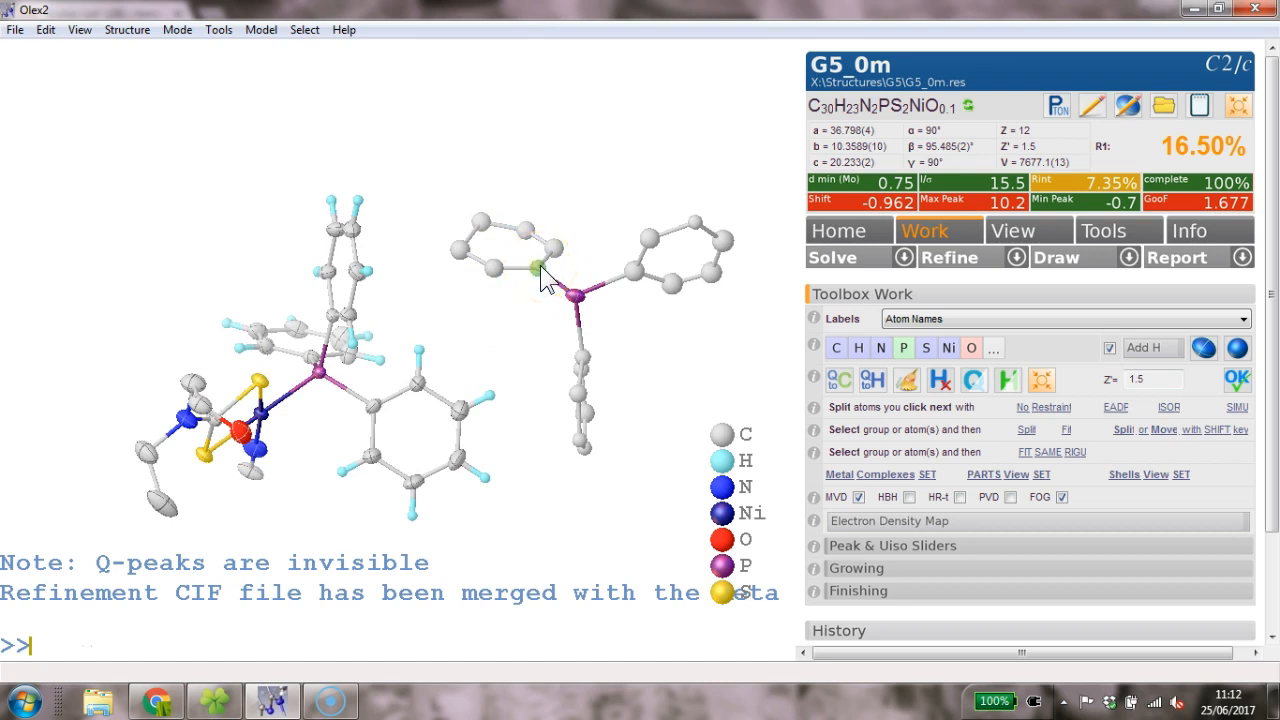
key("Return")
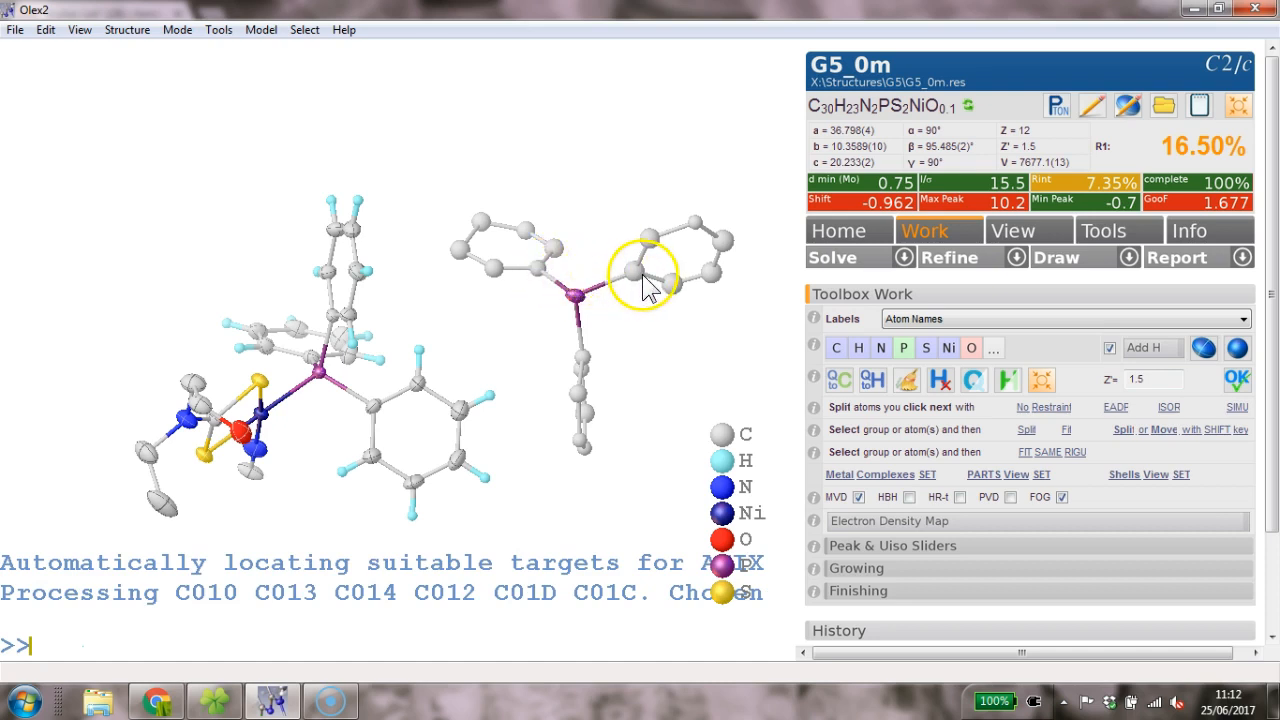
key("Up")
key("Return")
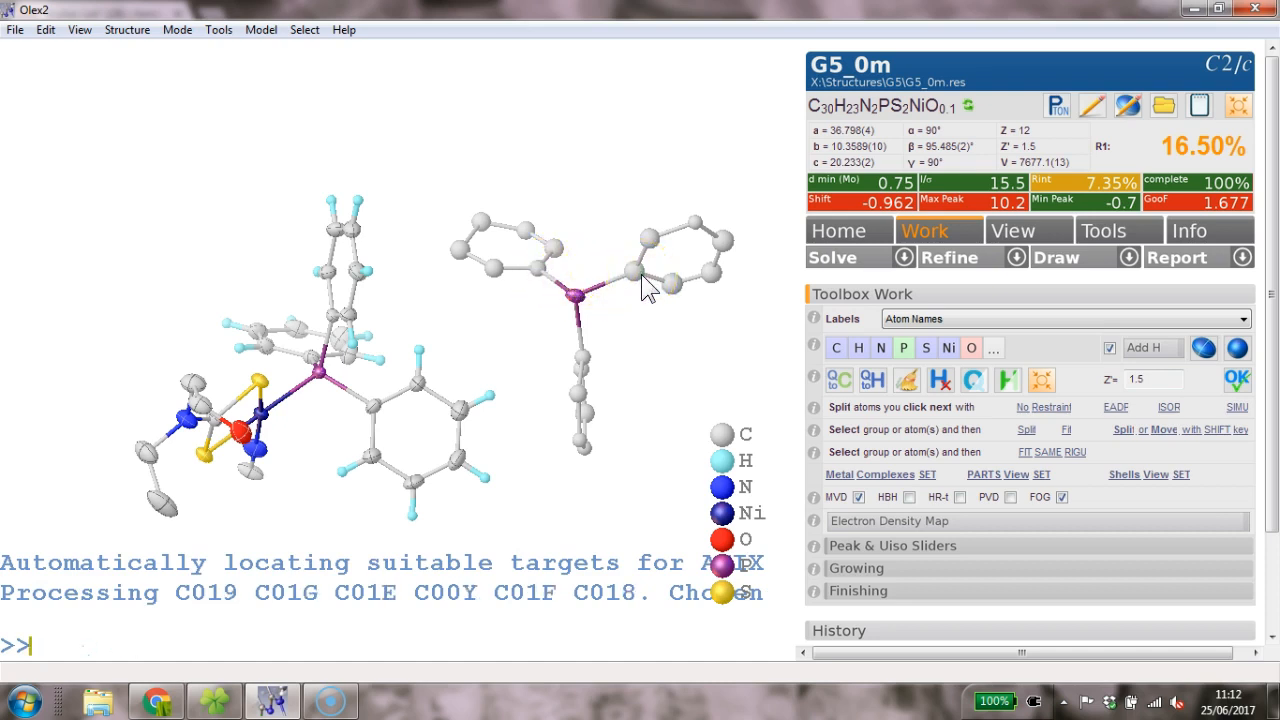
left_click_drag(640, 275, 598, 342)
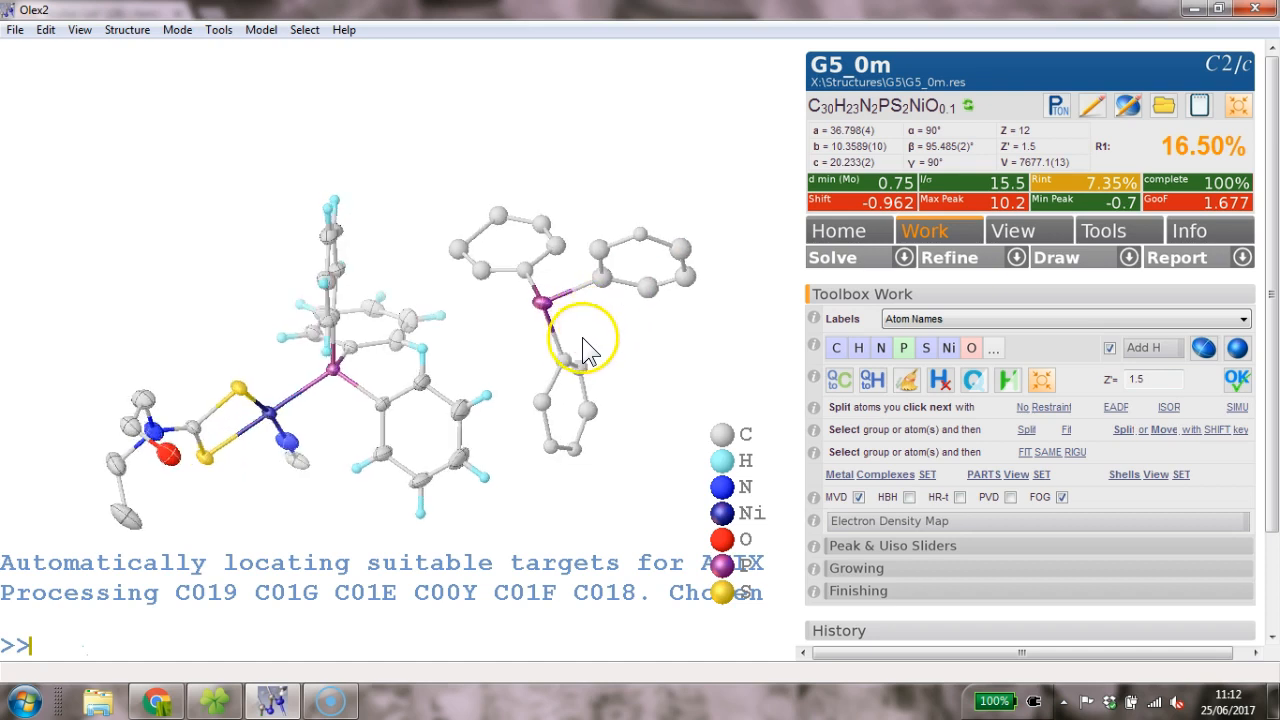
left_click(565, 362)
key("Up")
key("Return")
- Refine the constrained model, giving R1 17.09%
type("refin")
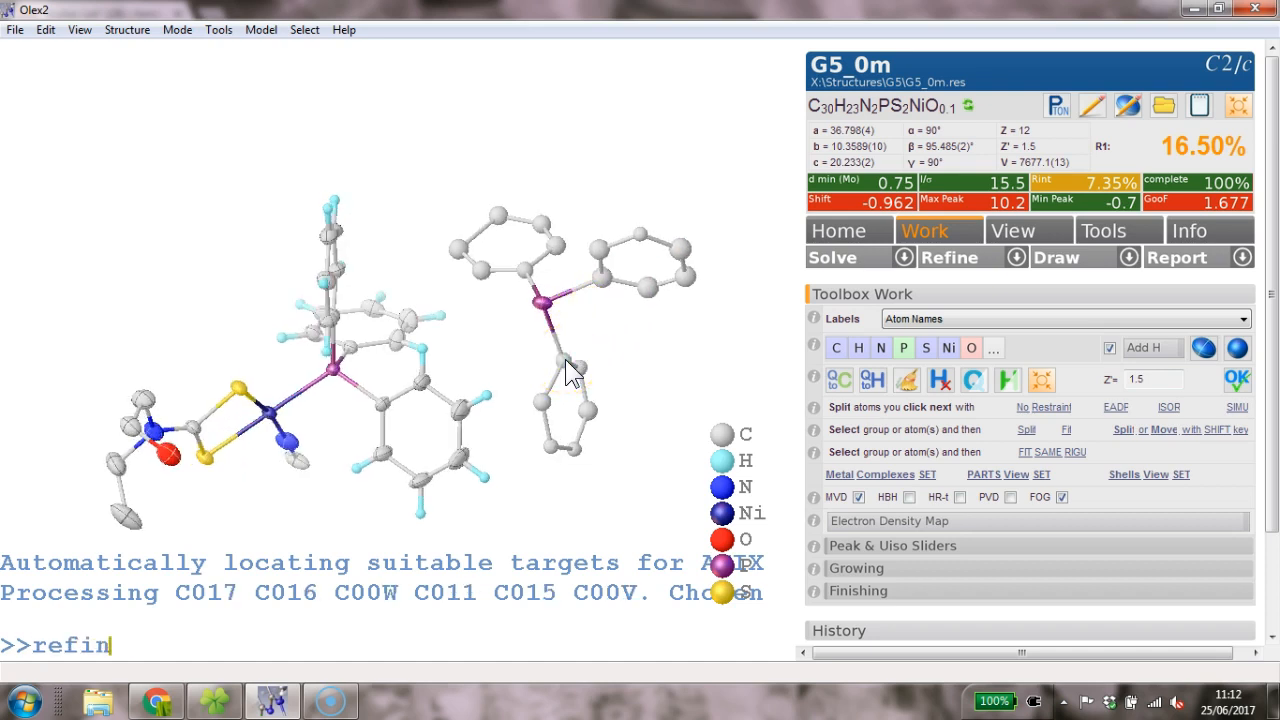
type("e")
key("Return")
left_click_drag(562, 310, 538, 248)
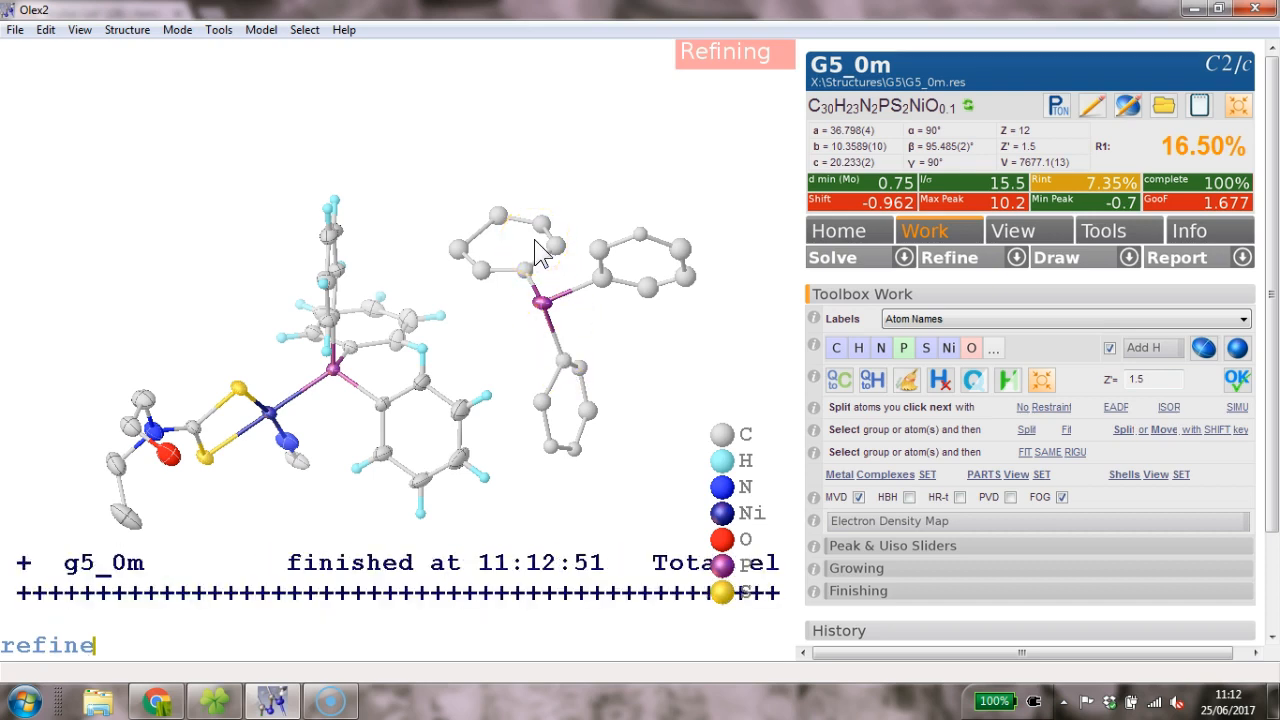
left_click_drag(552, 228, 427, 190)
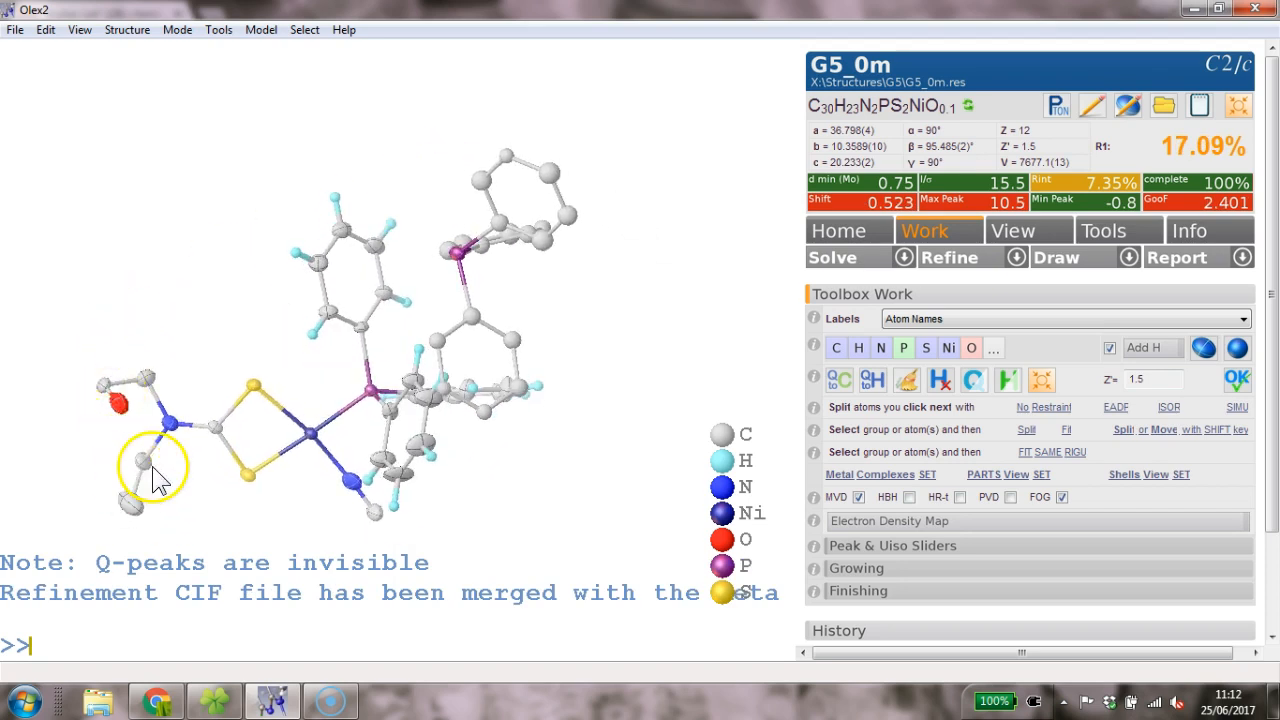
- Toggle the residual Q-peaks and their bonds to compare the density with the phosphine rings
left_click_drag(251, 271, 405, 382)
left_click_drag(777, 266, 646, 362)
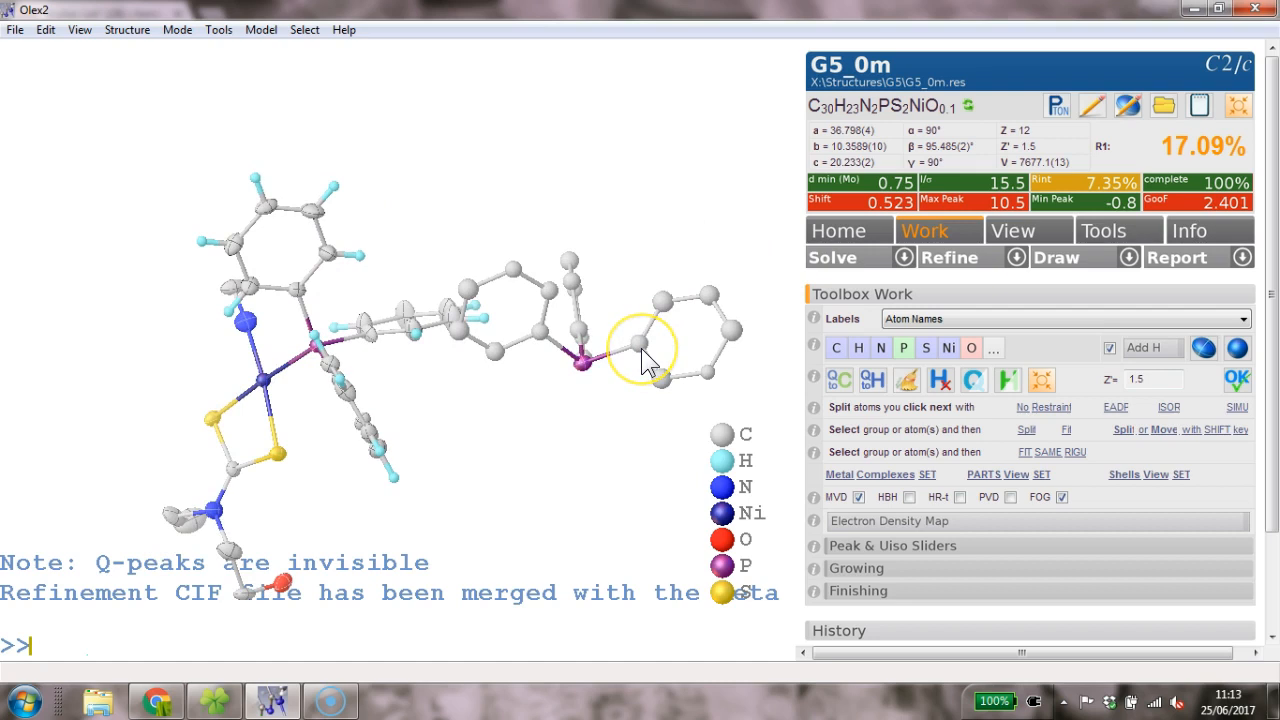
key("ctrl+q")
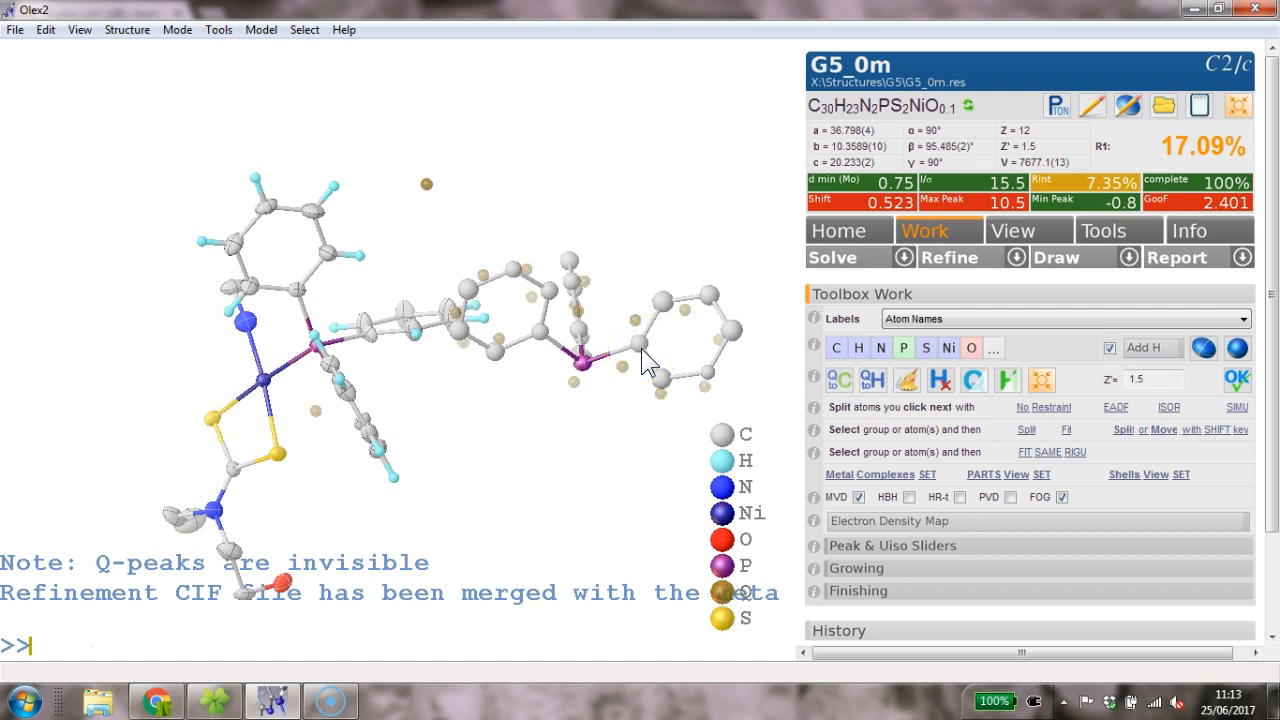
left_click(558, 295)
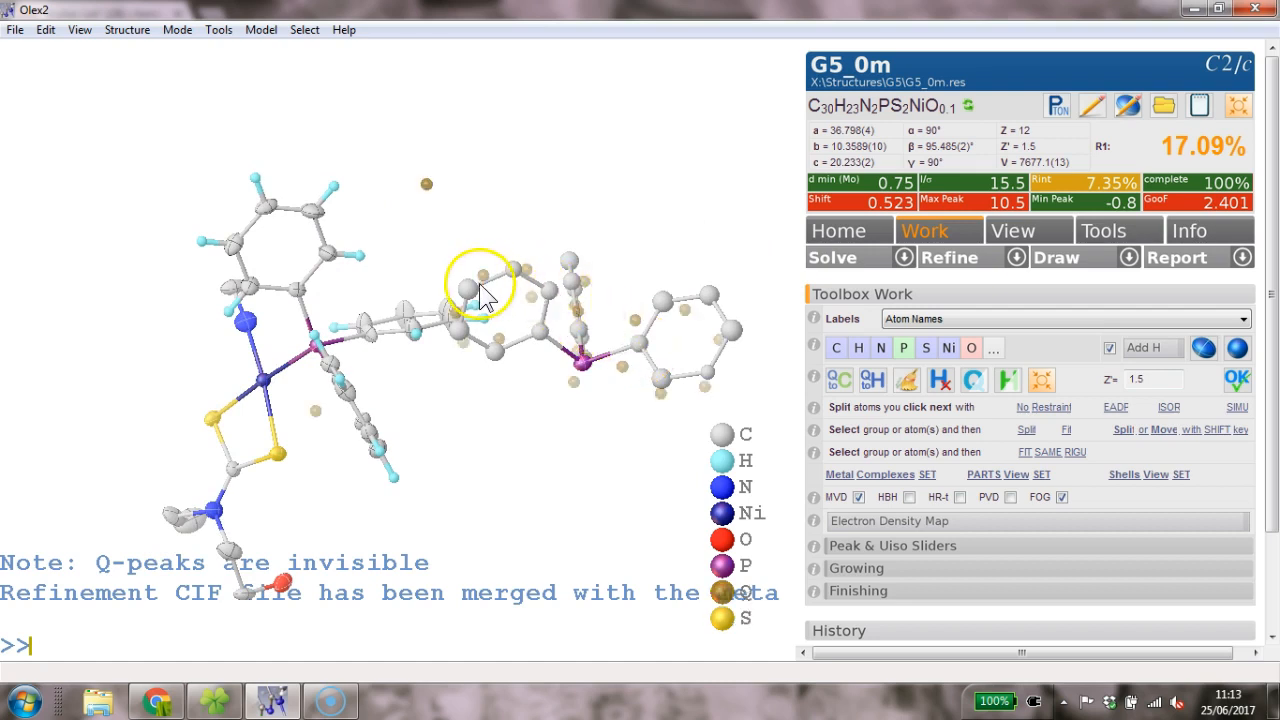
key("ctrl+q")
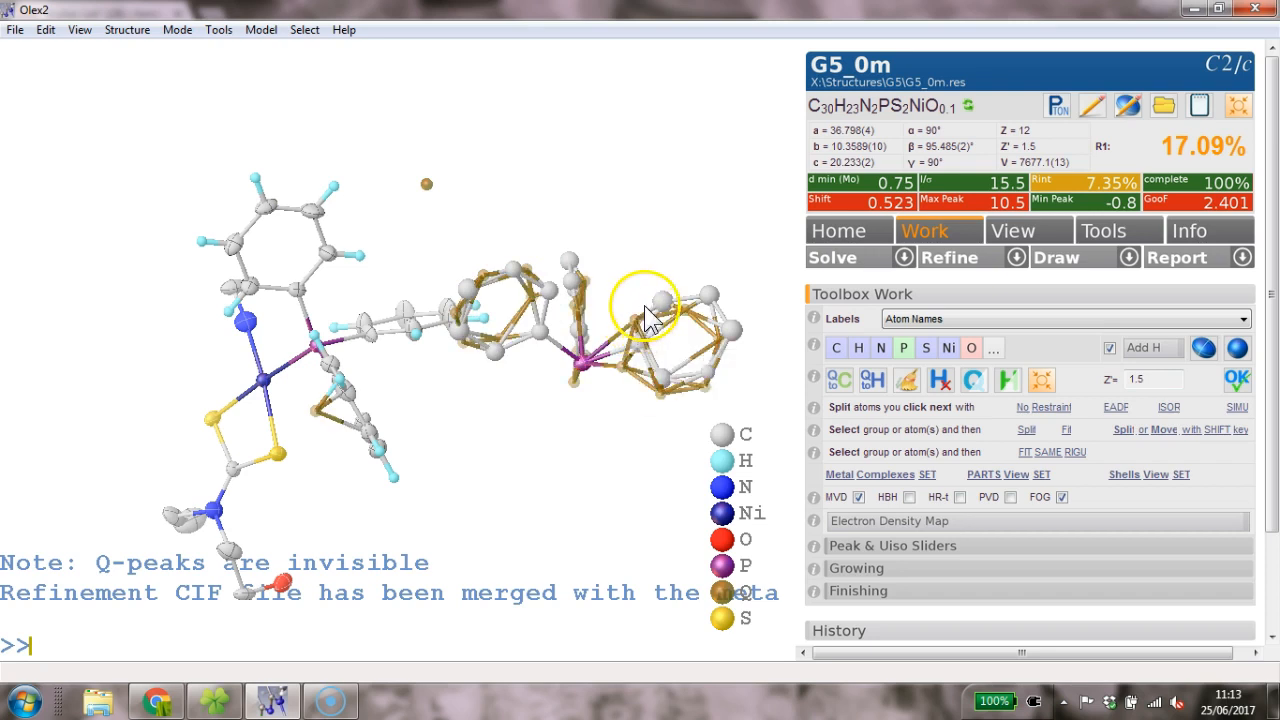
key("ctrl+q")
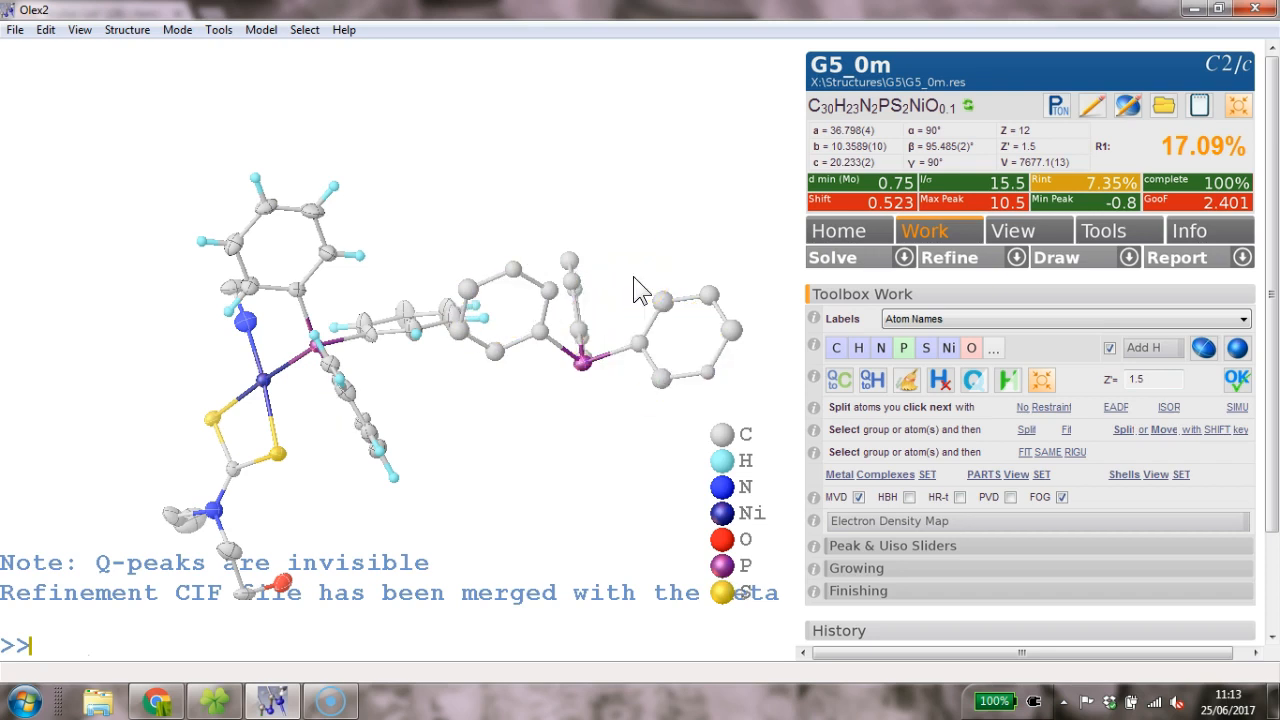
key("ctrl+q")
left_click_drag(636, 256, 436, 378)
- Select the whole PPh3 fragment at the right-hand phosphorus
left_click(461, 352)
left_click_drag(491, 337, 485, 323)
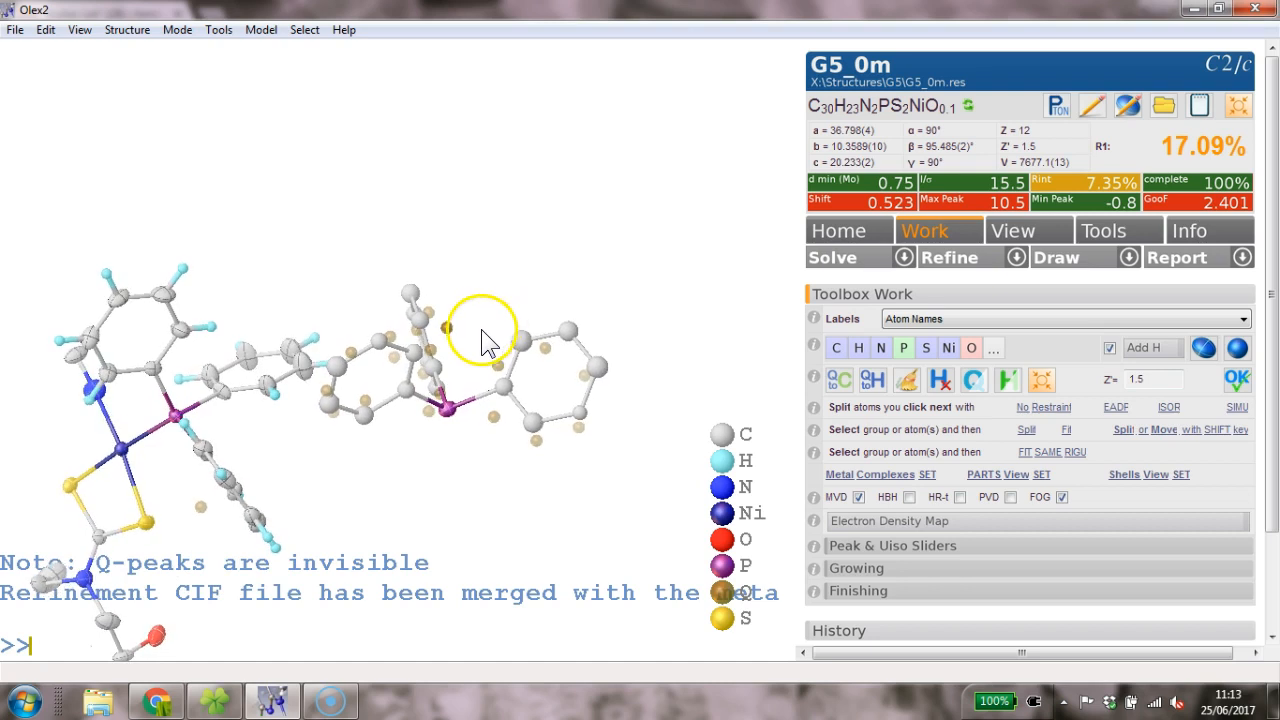
left_click(449, 425)
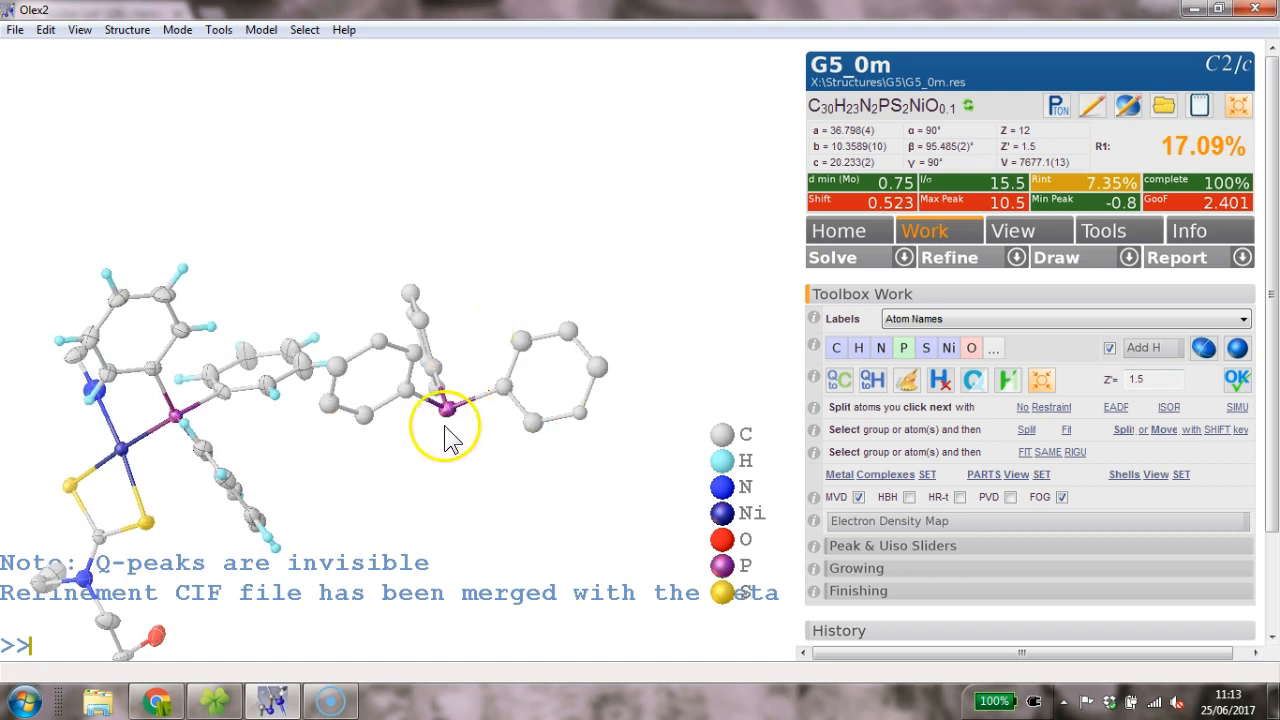
double_click(449, 420)
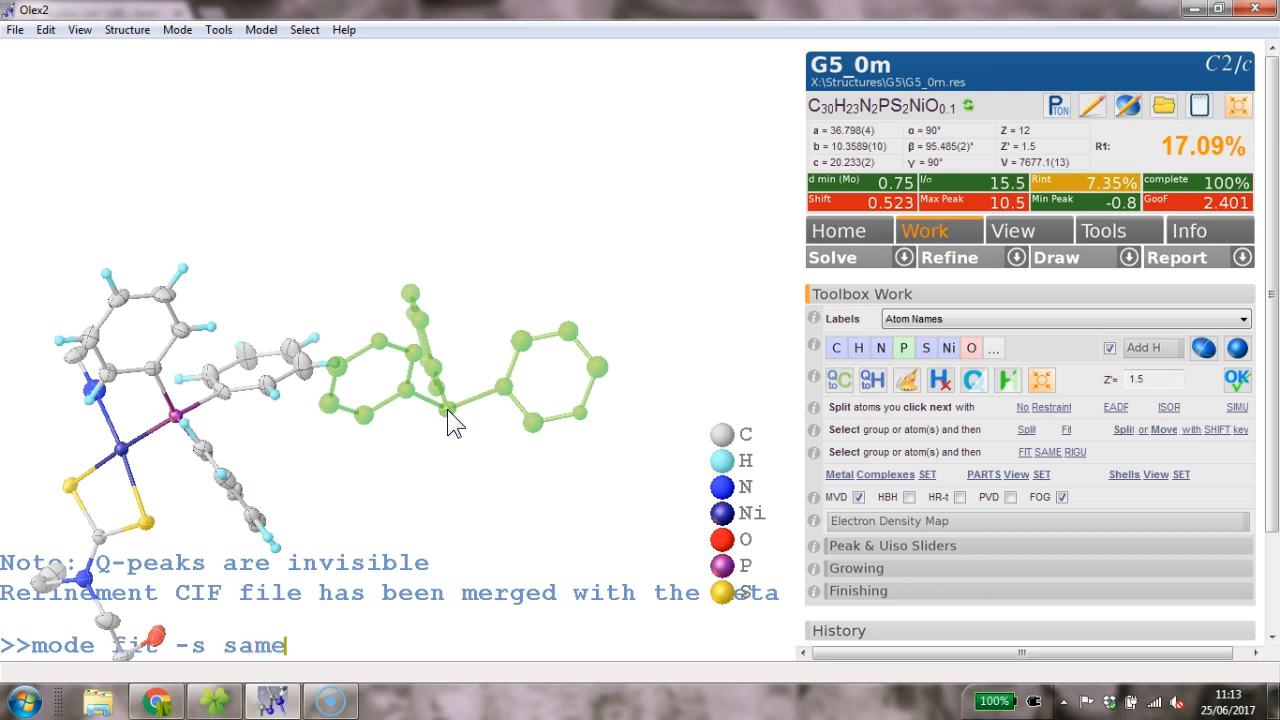
- Fit a SAME-restrained PPh3 copy onto the Q-peak positions with 'mode fit -s same', creating PARTs 1 and 2
key("Return")
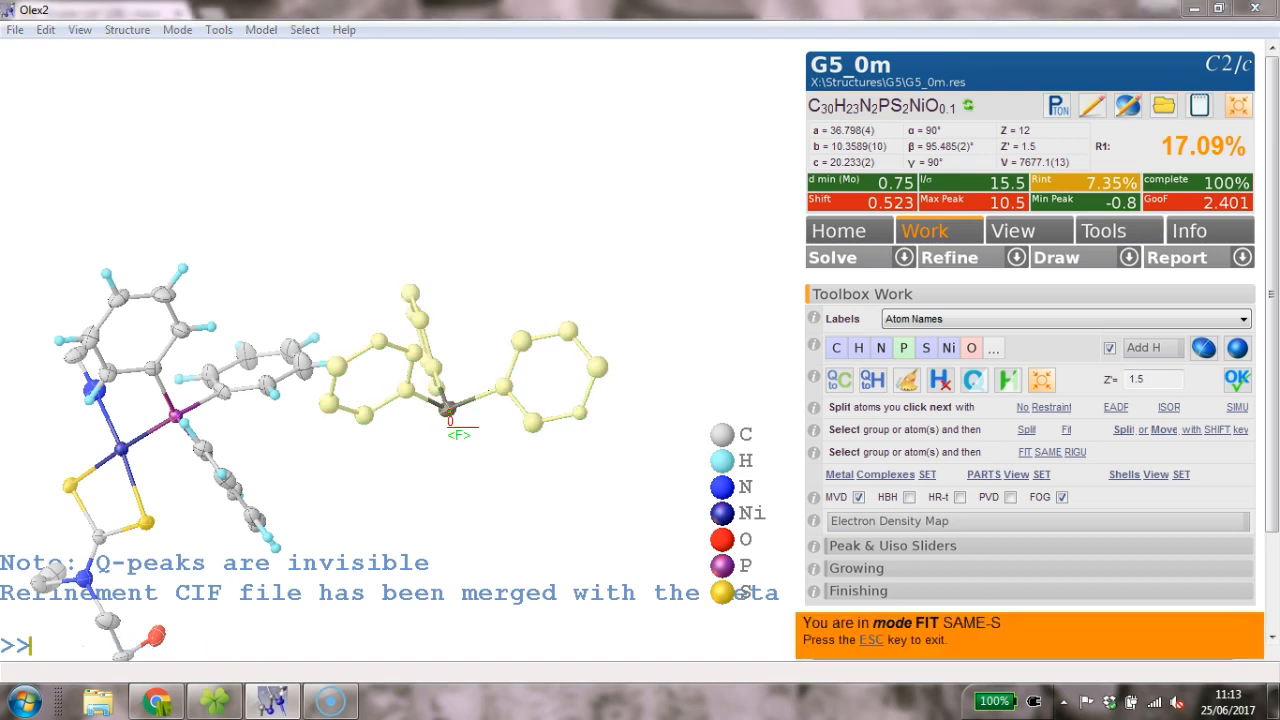
key("ctrl+q")
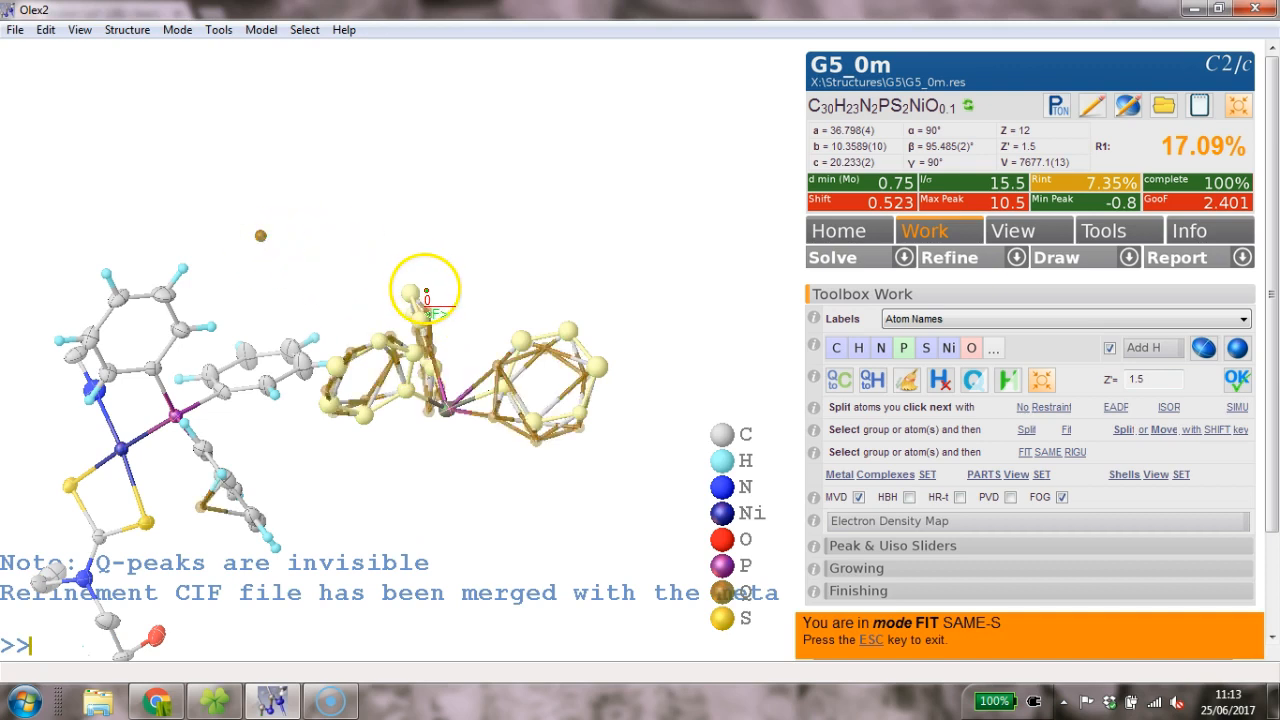
left_click_drag(466, 292, 467, 285)
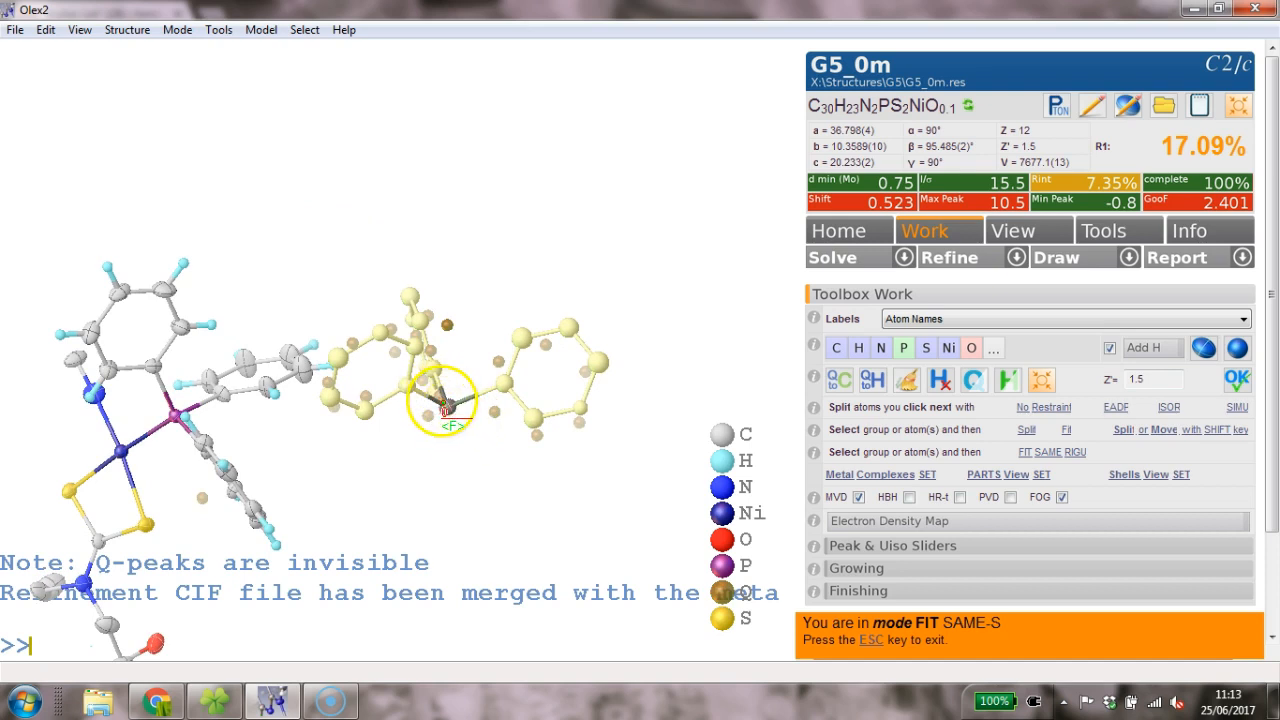
left_click_drag(448, 405, 448, 170)
mouse_move(447, 343)
left_mouse_down()
mouse_move(457, 277)
mouse_move(547, 229)
mouse_move(605, 255)
mouse_move(590, 272)
mouse_move(664, 285)
mouse_move(546, 297)
mouse_move(476, 337)
mouse_move(429, 328)
left_mouse_up()
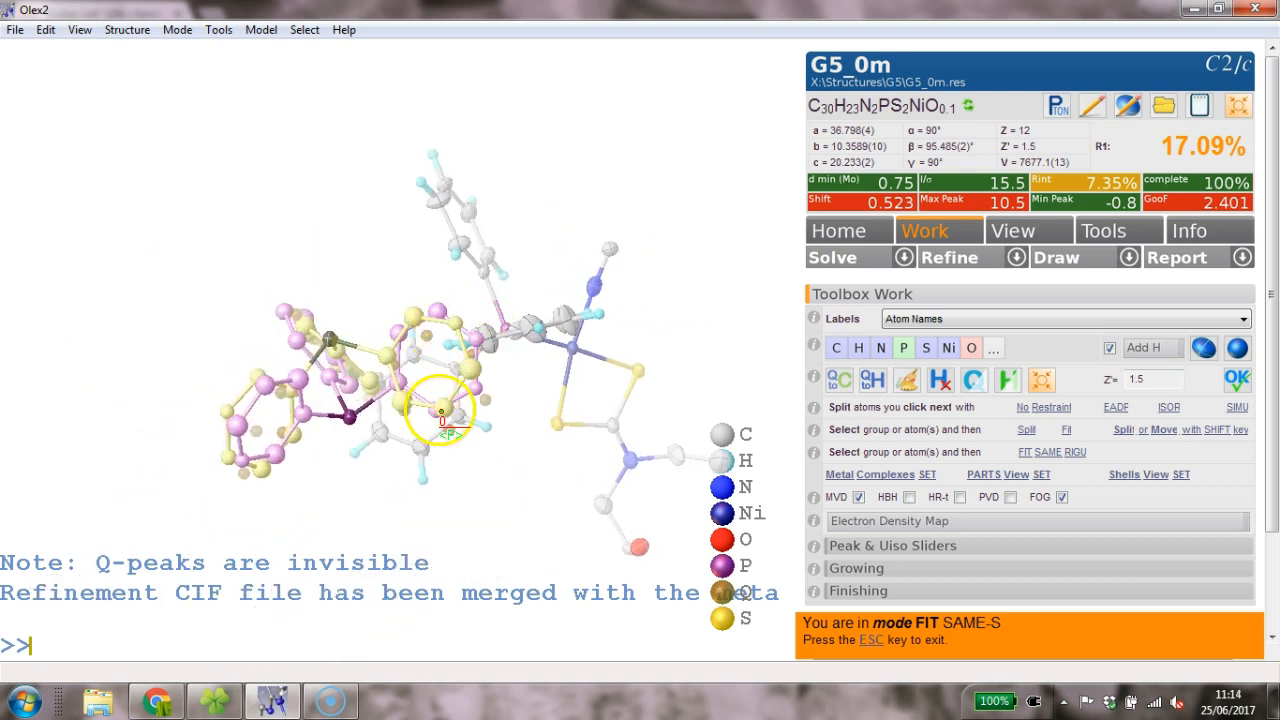
mouse_move(448, 408)
left_mouse_down()
mouse_move(439, 393)
mouse_move(447, 425)
left_mouse_up()
left_click_drag(520, 330, 662, 285)
left_click_drag(694, 300, 638, 322)
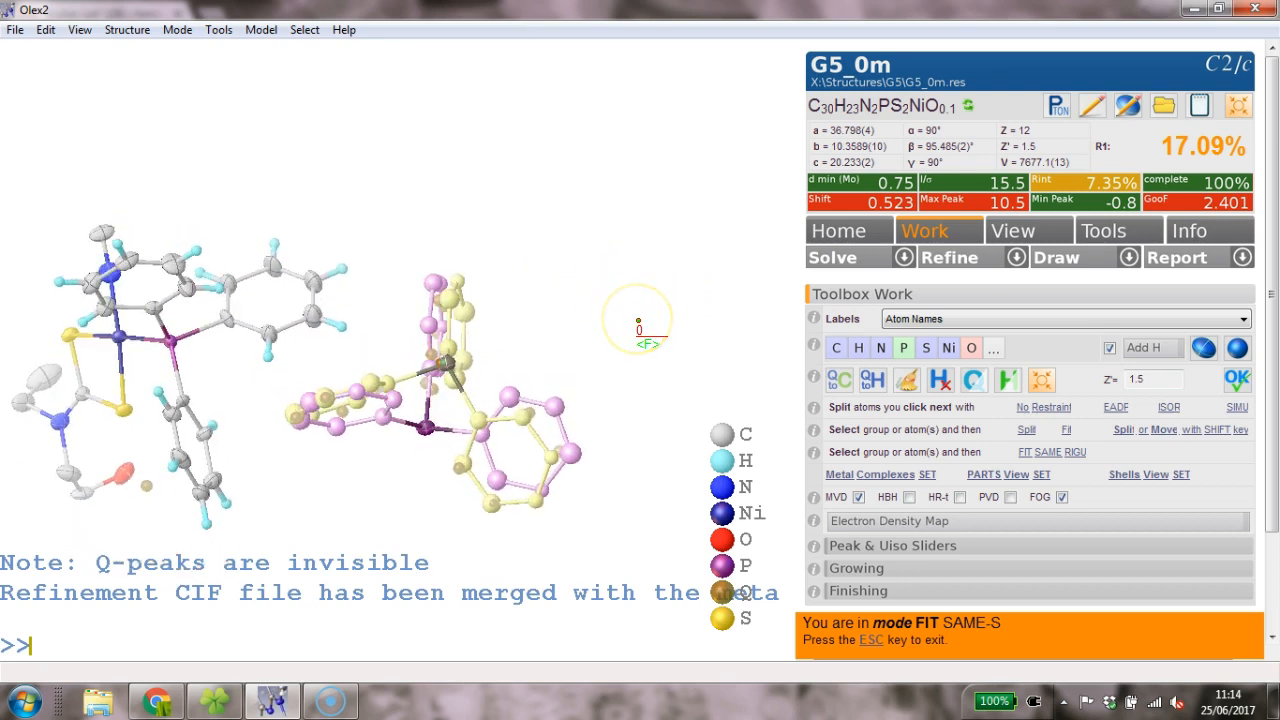
key("Escape")
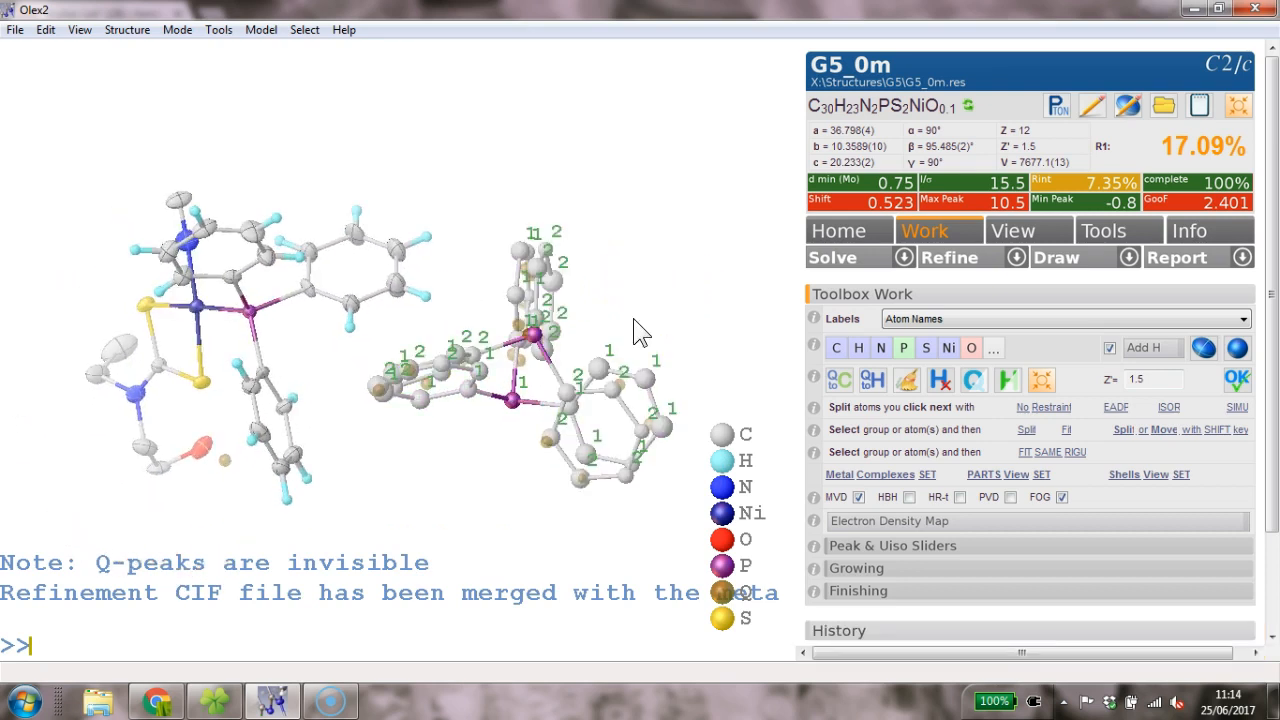
mouse_move(633, 318)
left_mouse_down()
mouse_move(636, 291)
mouse_move(659, 308)
mouse_move(656, 328)
mouse_move(620, 298)
left_mouse_up()
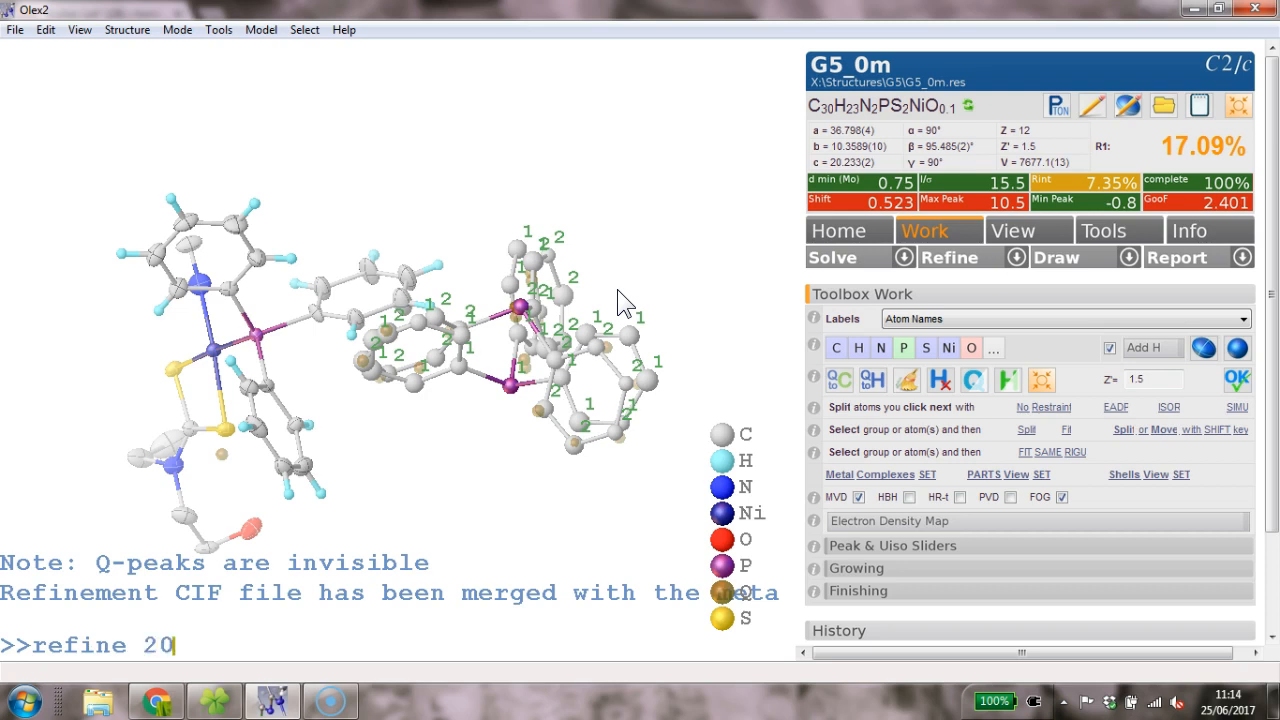
- Run refine 20, lowering R1 from 17.09% to 8.52% and GooF to 1.304
key("Return")
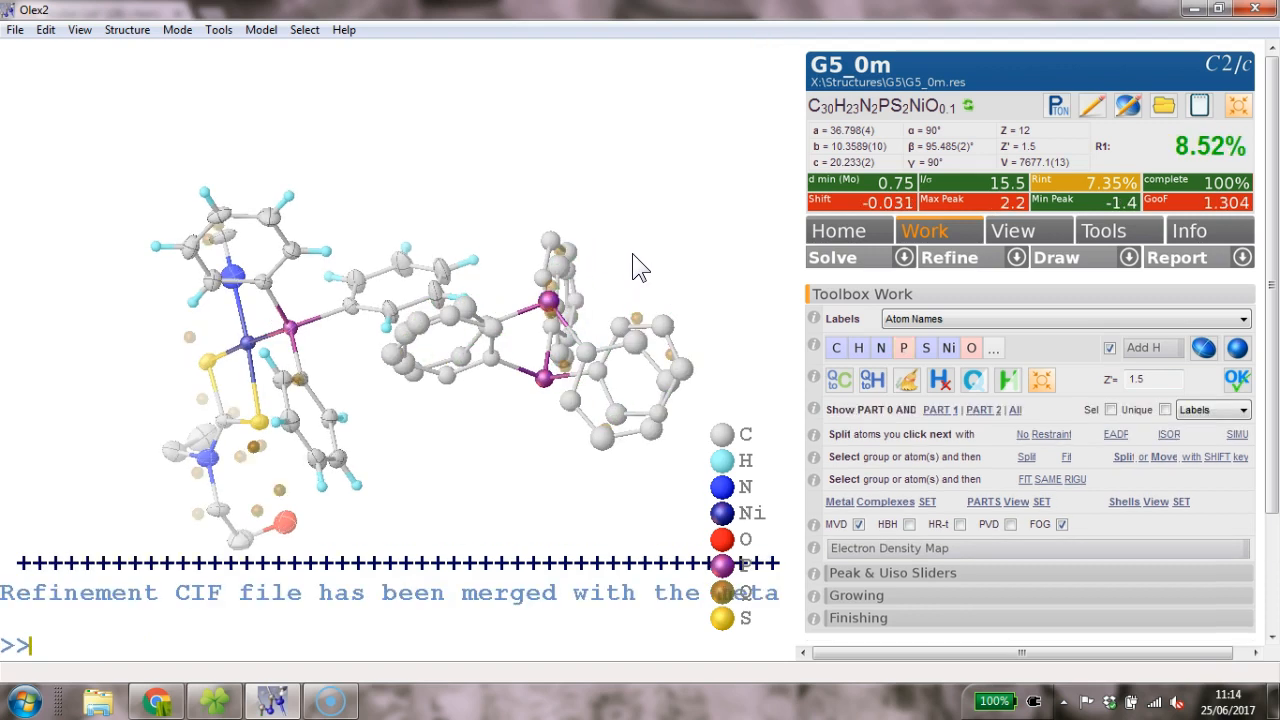
left_click_drag(637, 256, 632, 314)
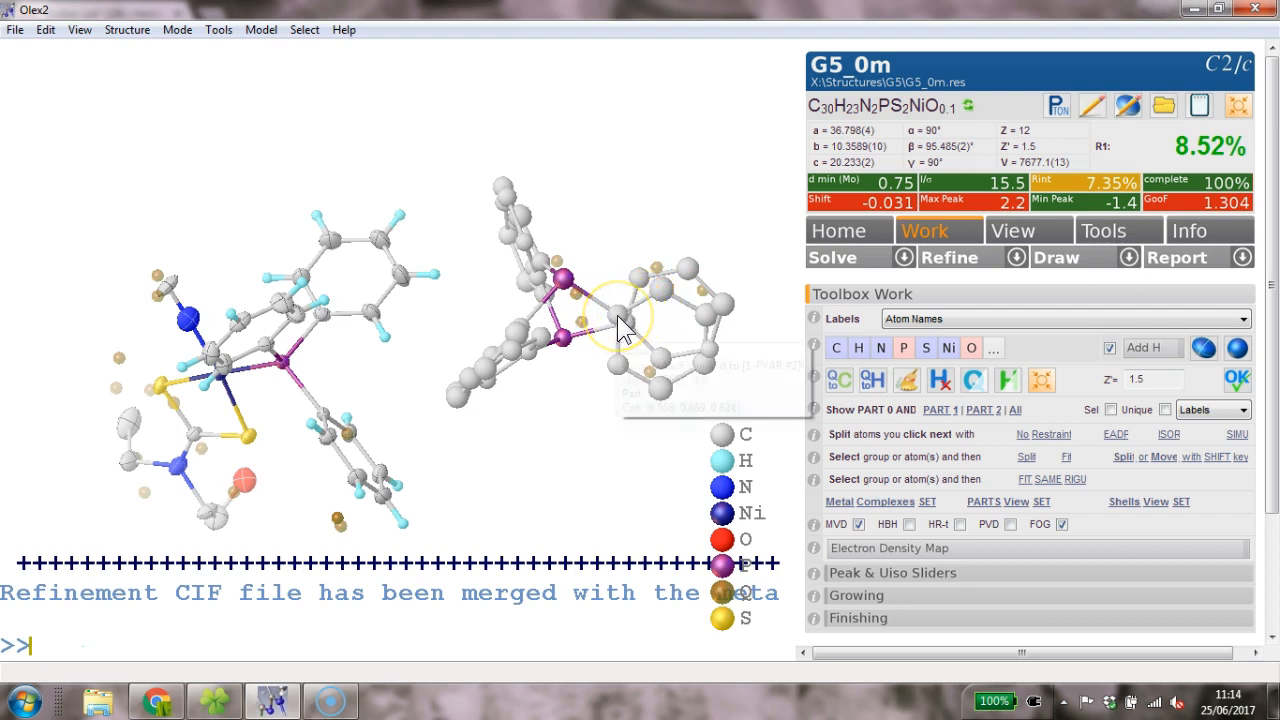
- Release the disordered fragment with afix 0, then add its hydrogens with hadd
double_click(618, 320)
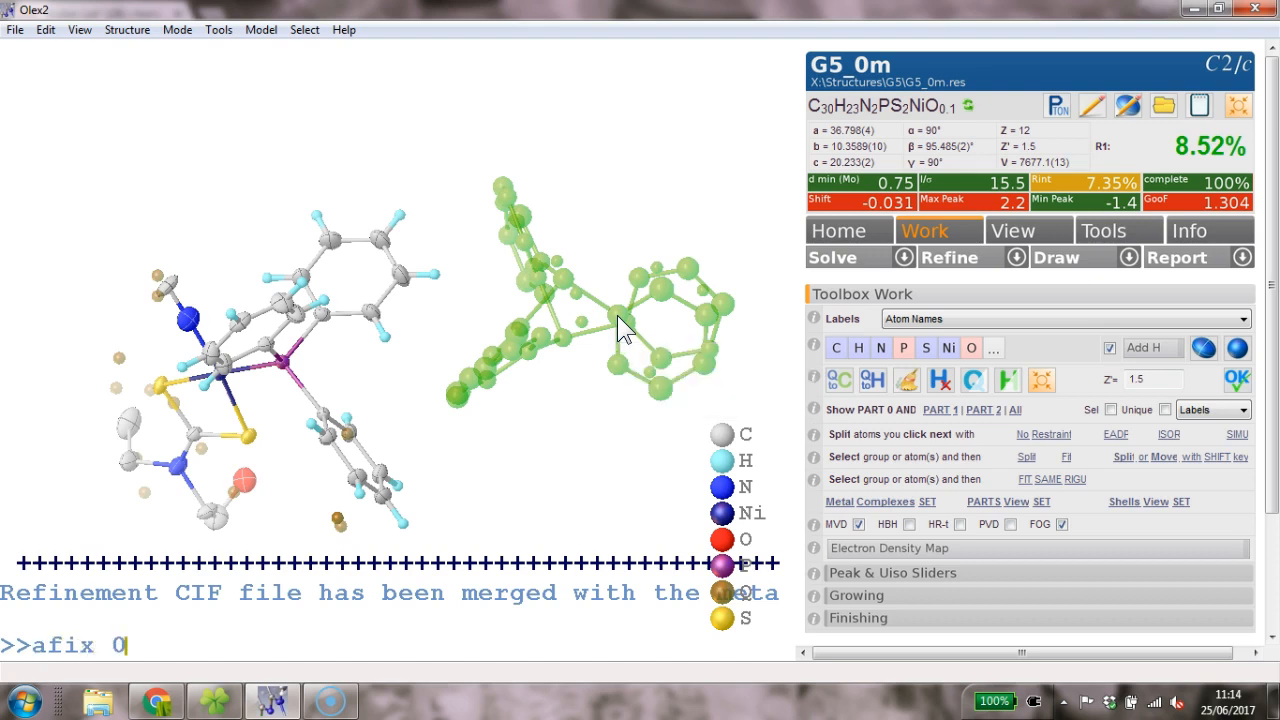
key("Return")
double_click(618, 316)
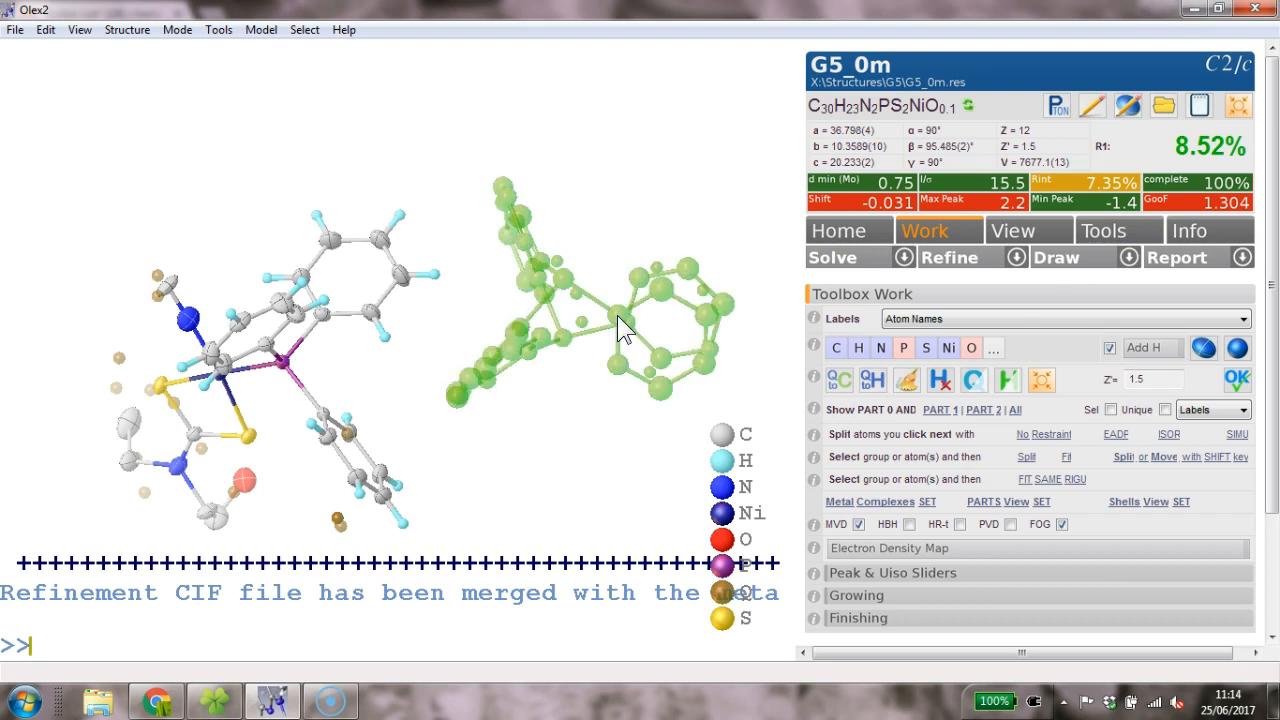
left_click(620, 316)
type("hadd")
key("Return")
- Make the fragment anisotropic and refine, reaching R1 7.42% and GooF 0.982
left_click_drag(628, 316, 668, 307)
type("anis")
key("Return")
type("refine")
key("Return")
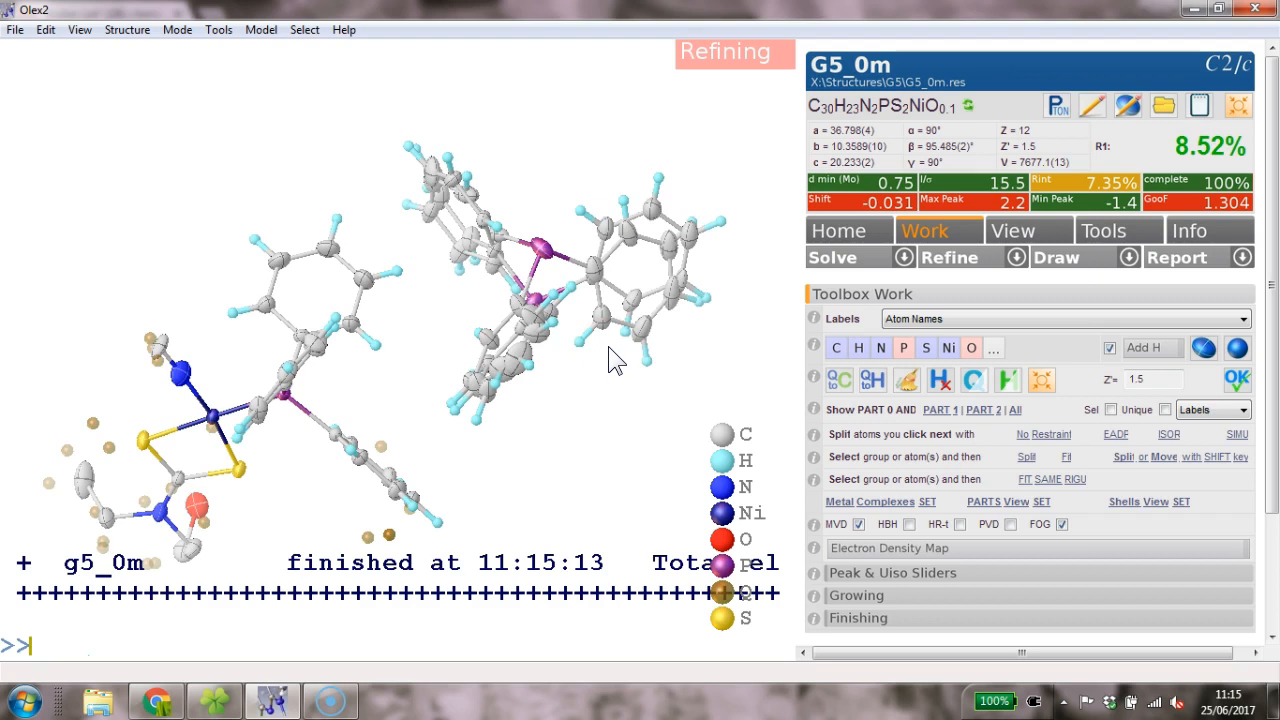
left_click_drag(614, 340, 568, 305)
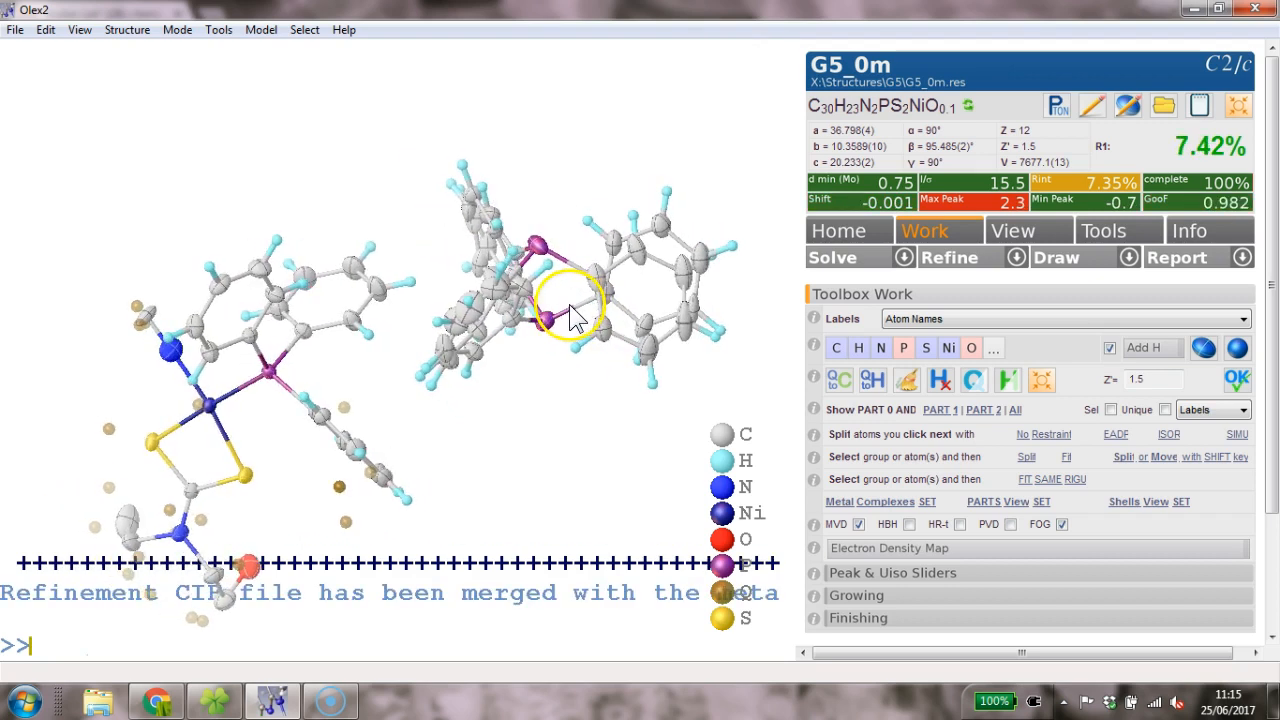
- Hide hydrogens and apply RIGU restraints to the PART 1 phosphine fragment
left_click(940, 411)
left_click_drag(597, 399, 597, 343)
mouse_move(601, 313)
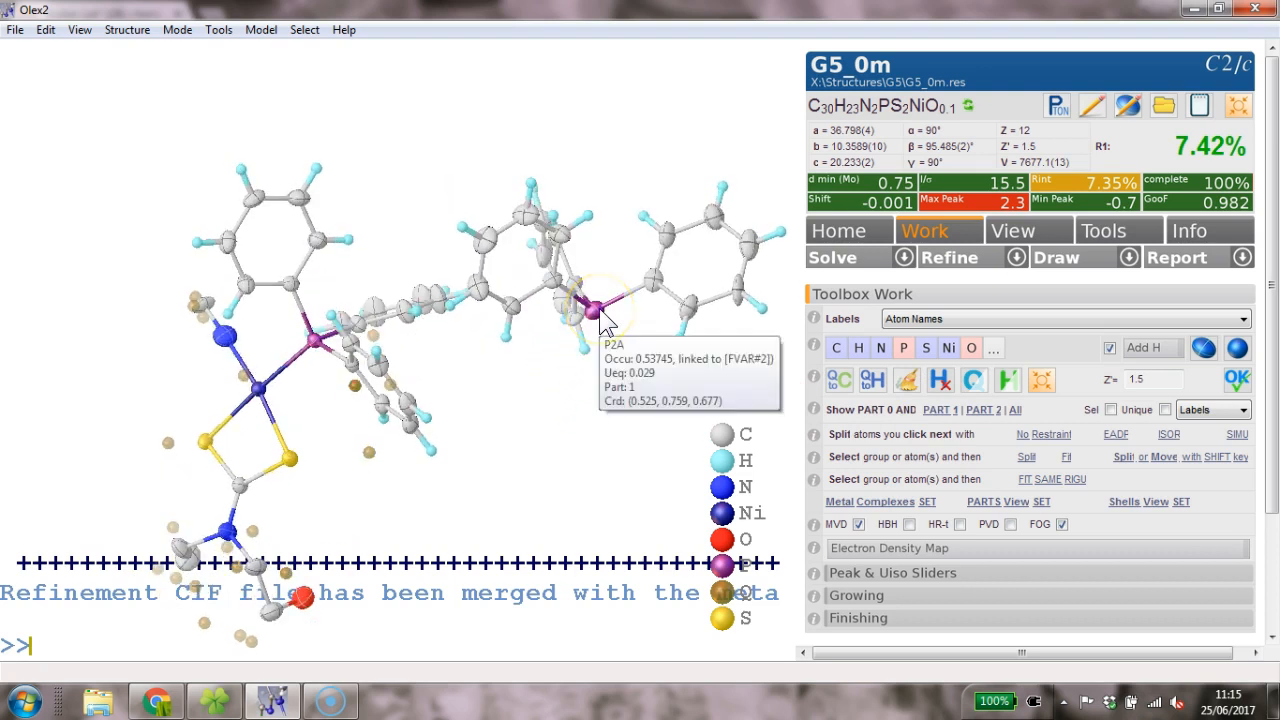
key("ctrl+h")
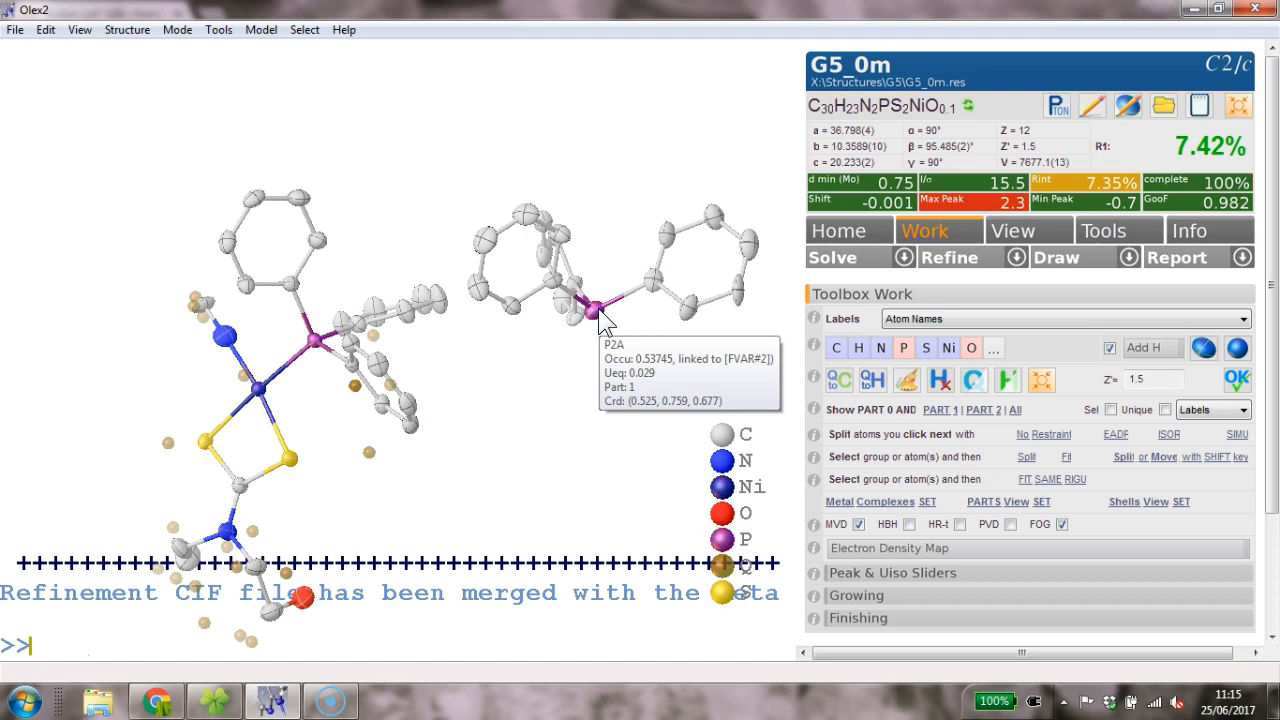
double_click(598, 310)
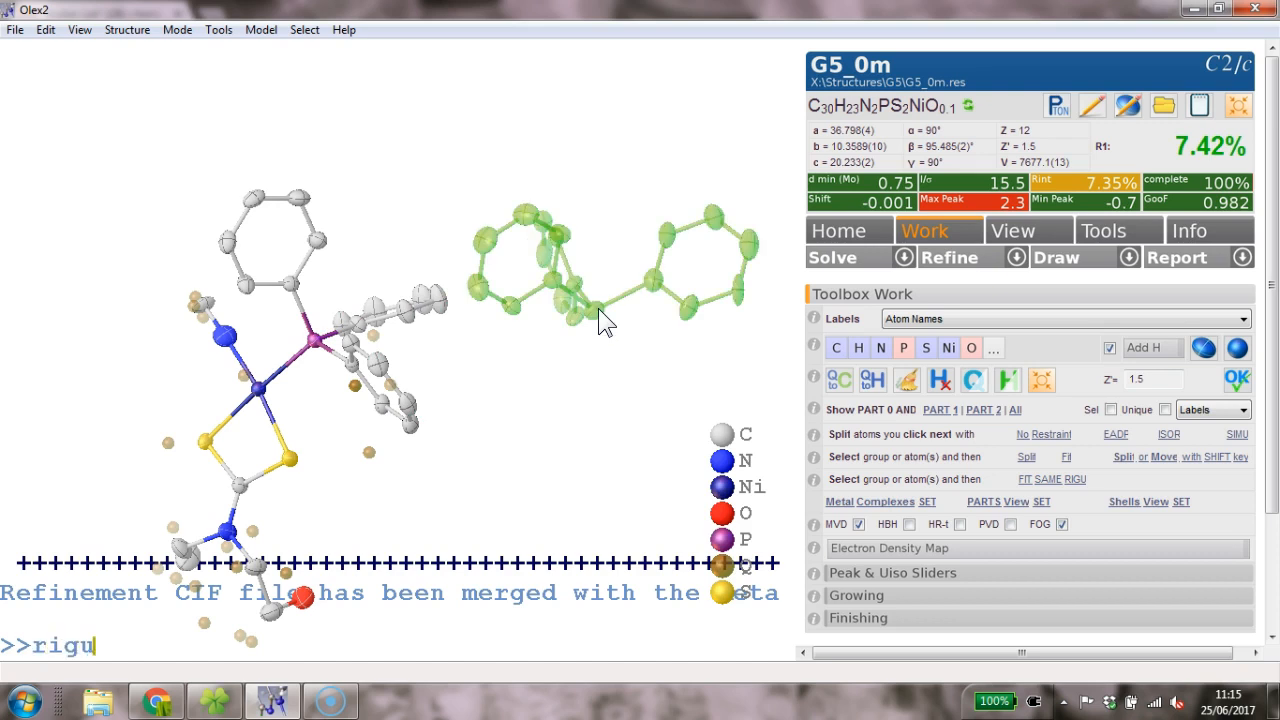
key("Return")
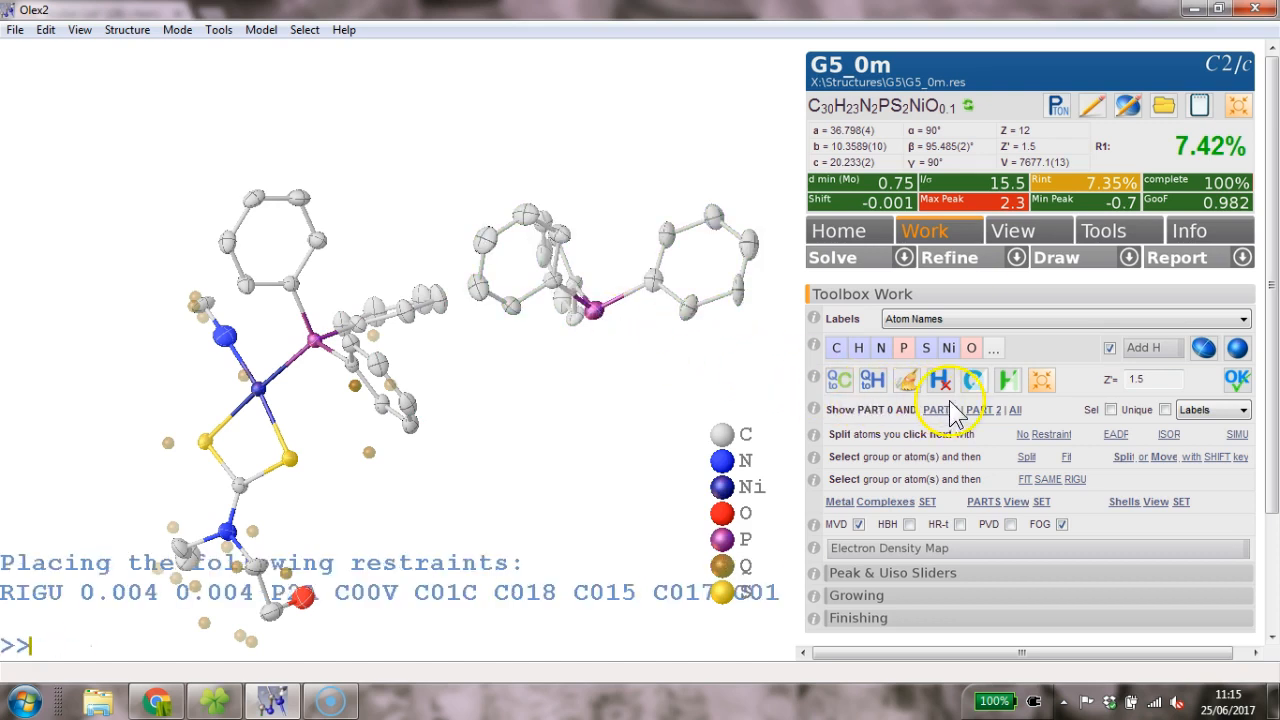
- Apply RIGU to the PART 2 fragment, show both parts, and start refinement
left_click(995, 414)
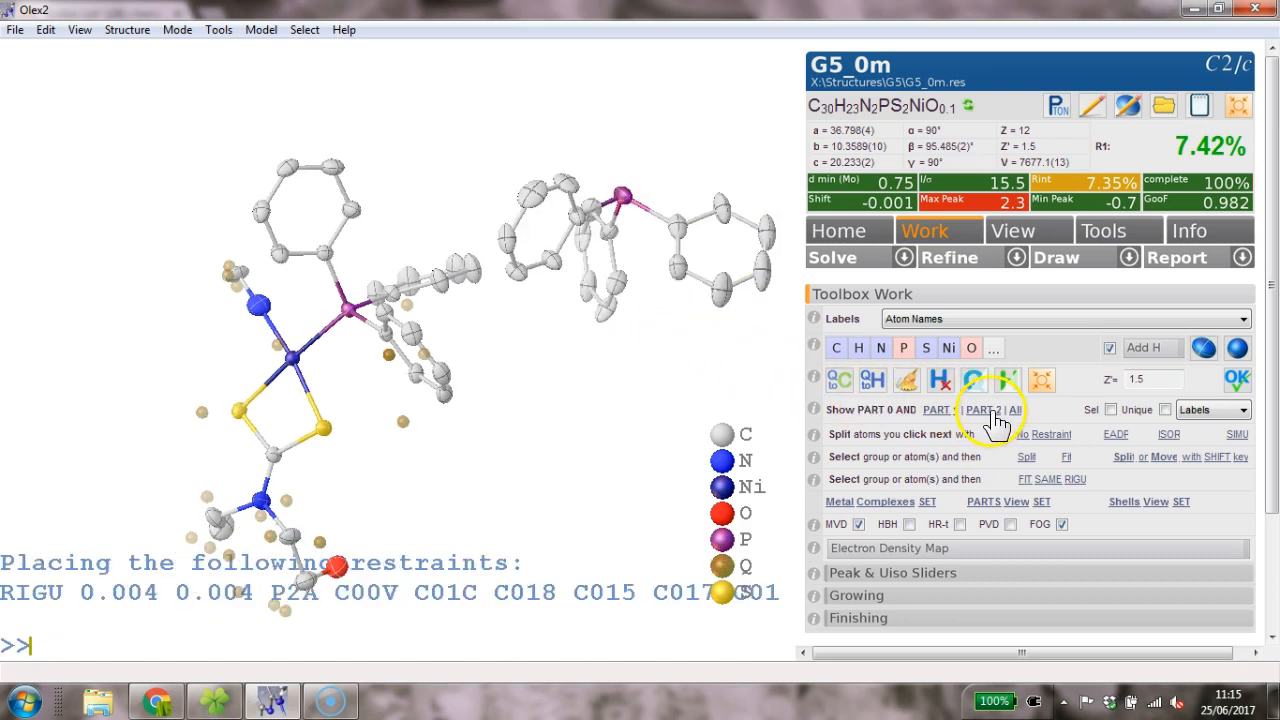
double_click(622, 197)
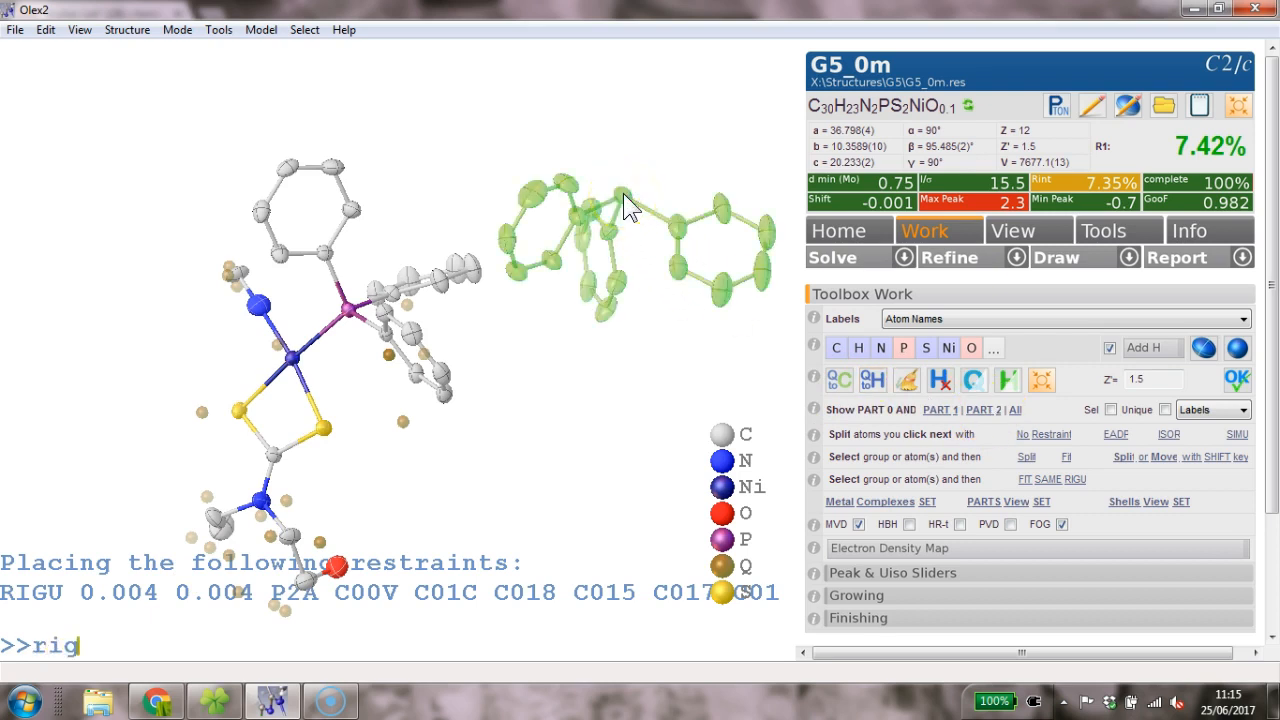
type("rigu")
key("Return")
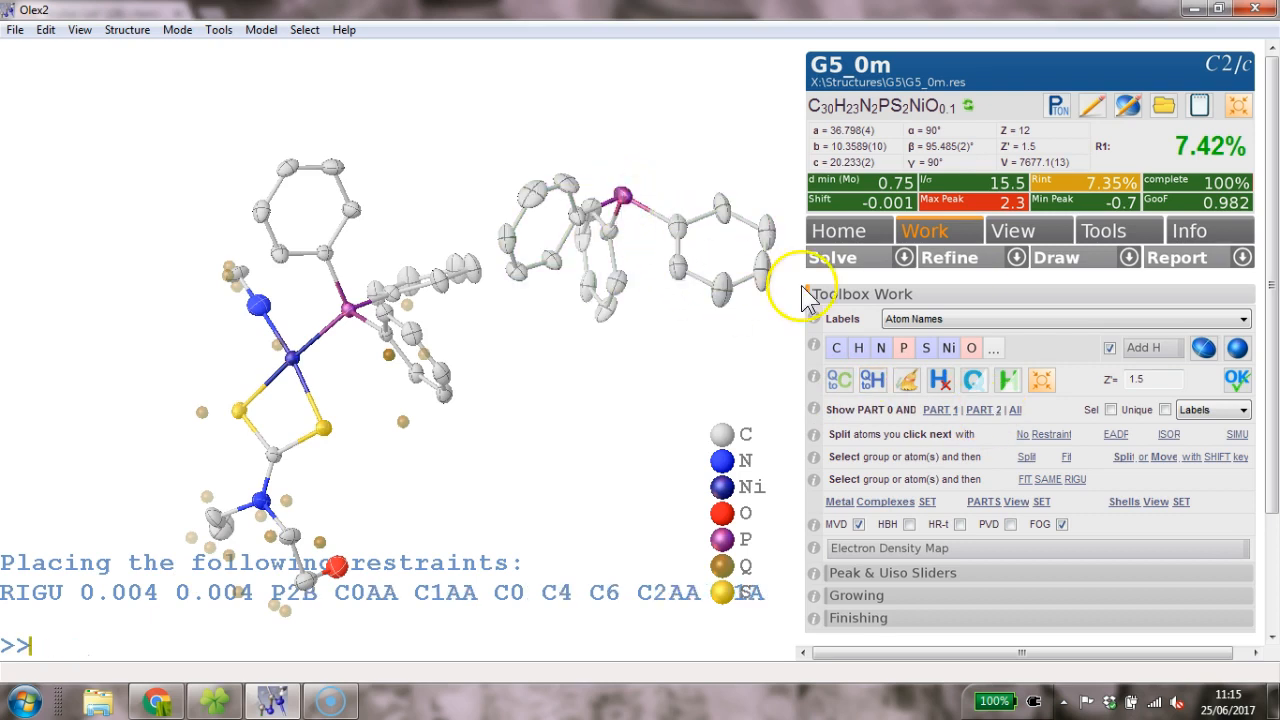
left_click(1018, 412)
key("ctrl+r")
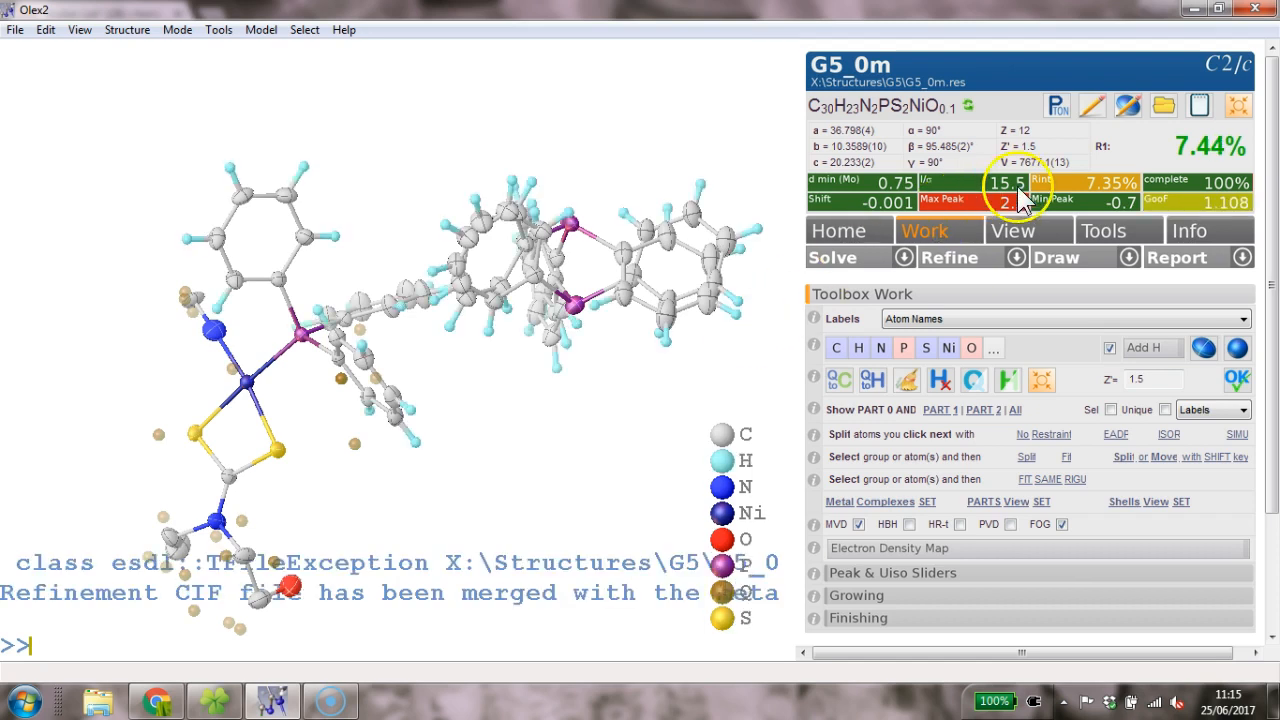
- Rotate the refined model around the nickel centre to inspect the two-part PPh3 disorder
left_click_drag(757, 163, 507, 273)
right_click(455, 337)
left_click_drag(706, 286, 612, 222)
left_click_drag(523, 186, 514, 145)
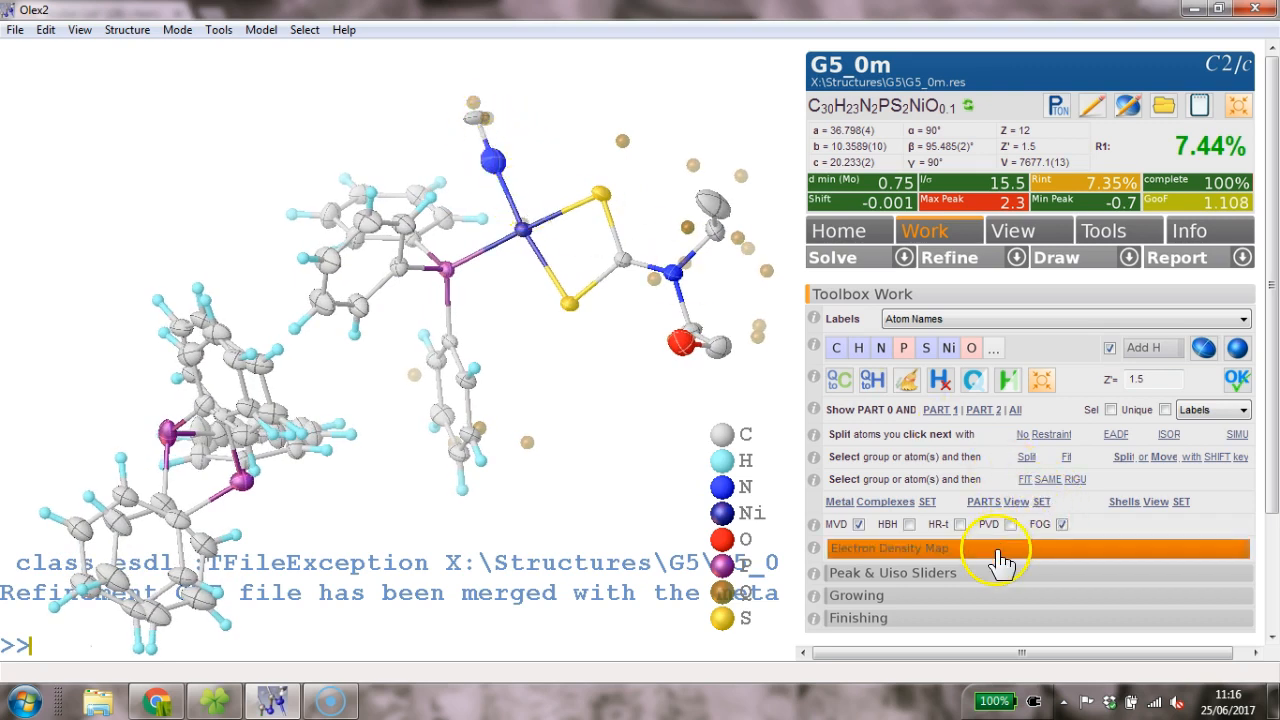
- Show the electron density map and rotate the molecule to examine the density blobs
left_click(889, 553)
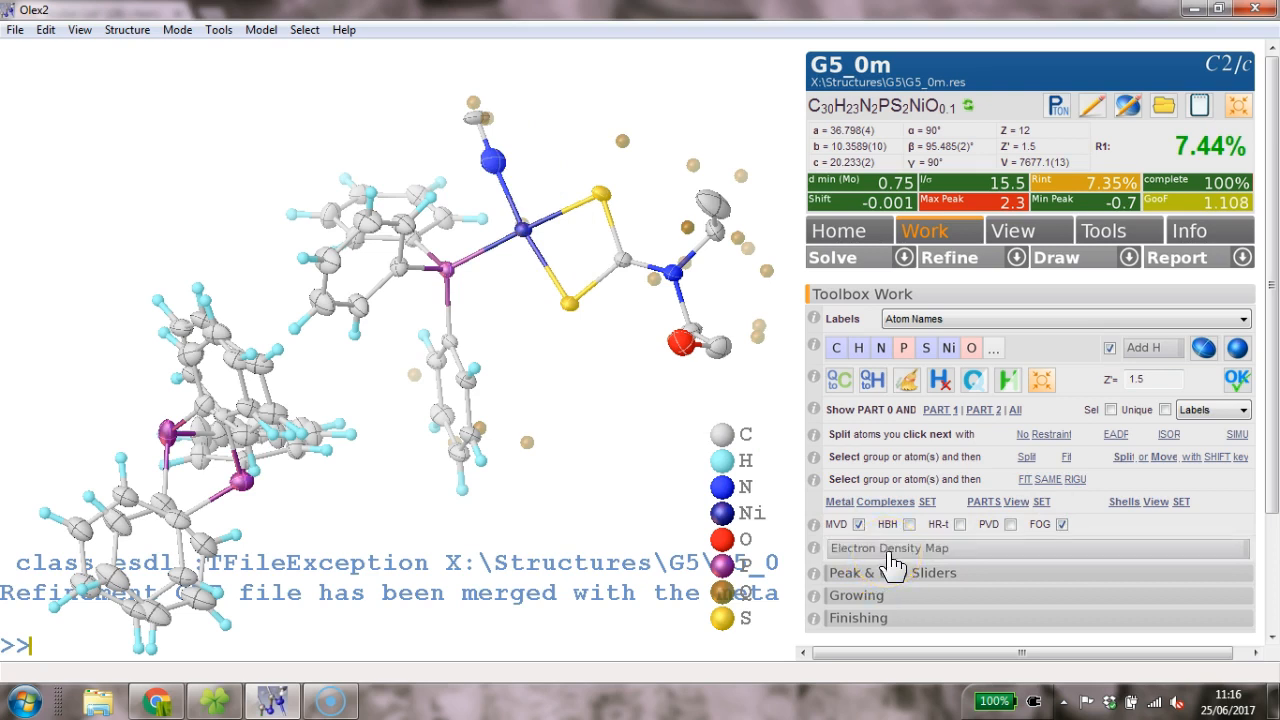
left_click(893, 566)
left_click_drag(634, 320, 663, 320)
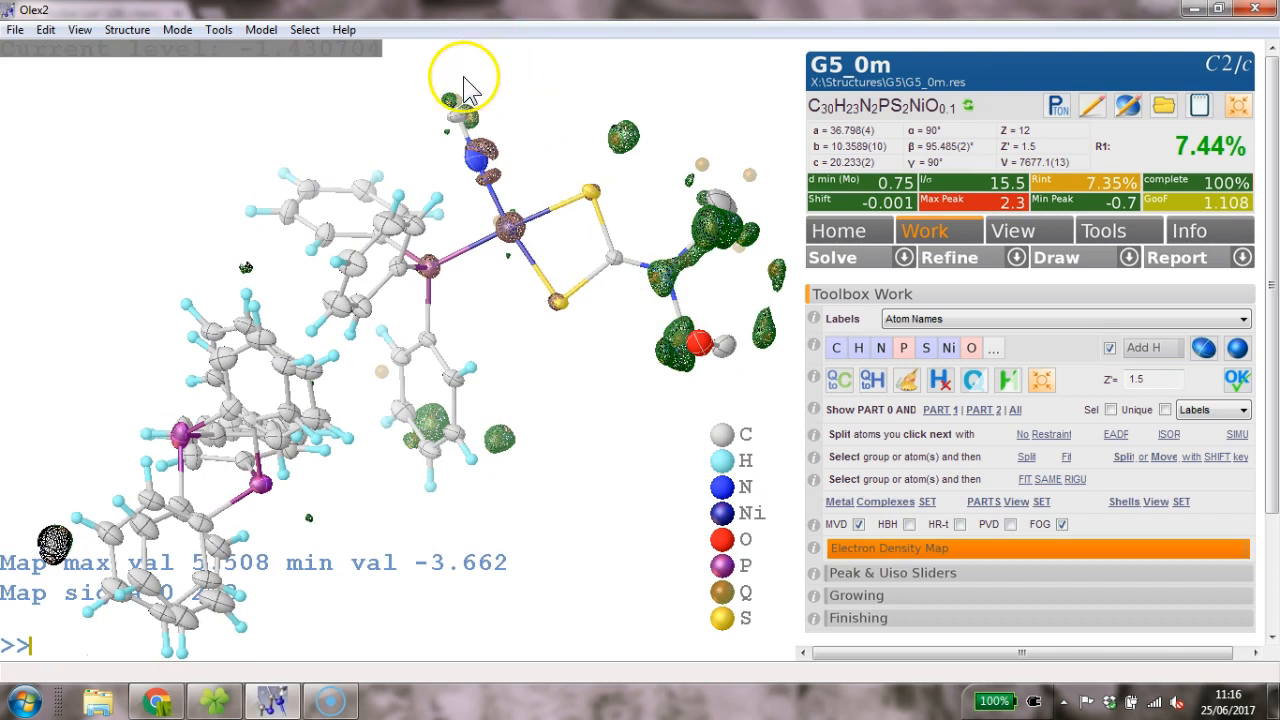
left_click(922, 550)
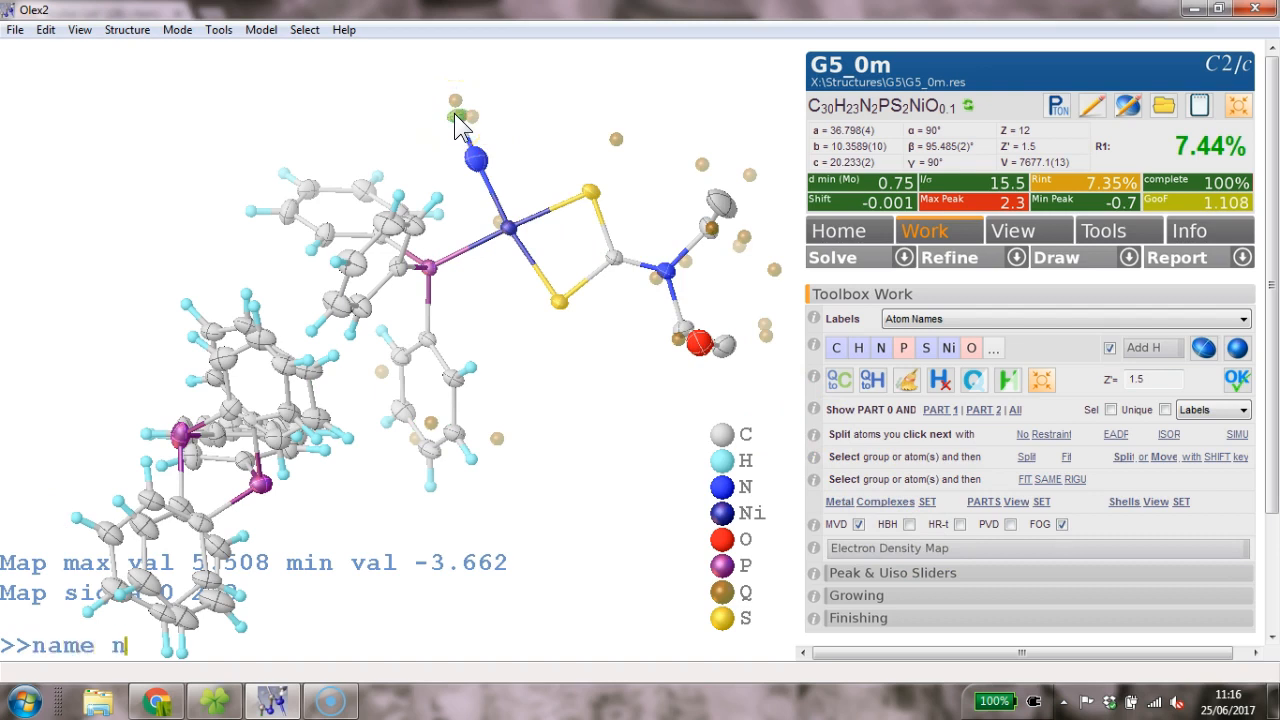
- Rename the terminal ligand atom on nickel to N and run refine 4, which fails with no R value
left_click(476, 158)
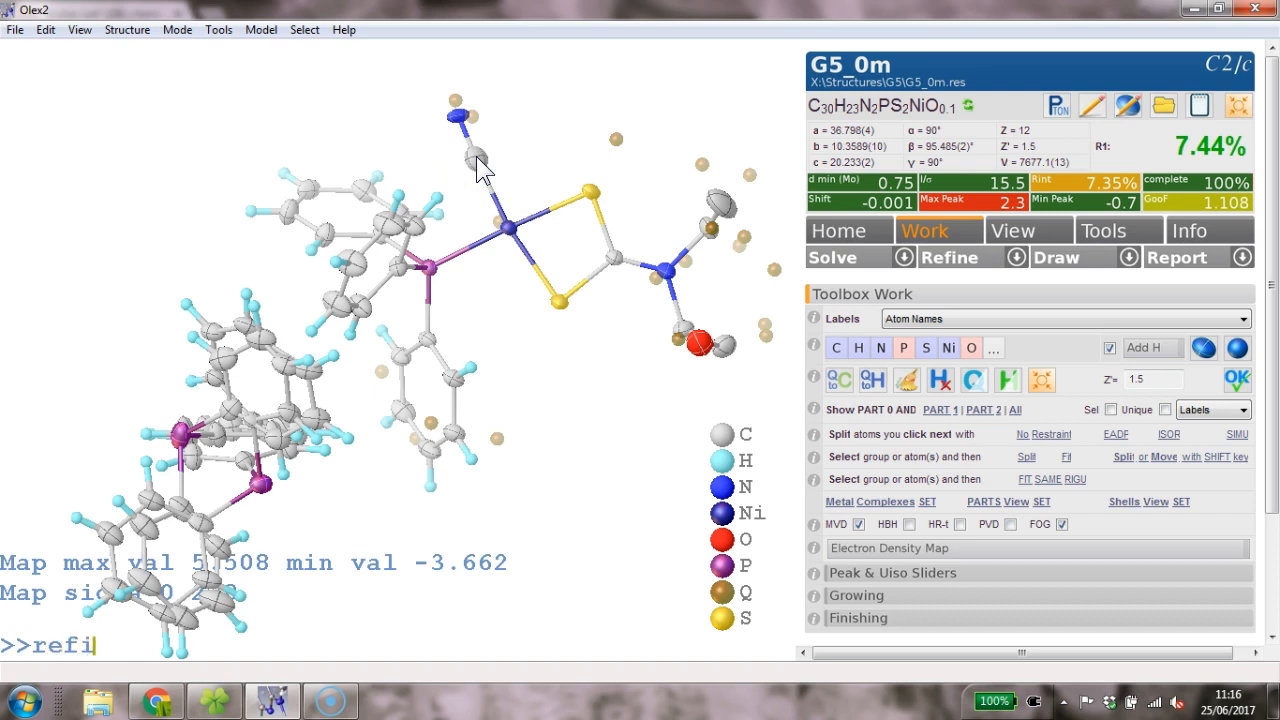
key("Return")
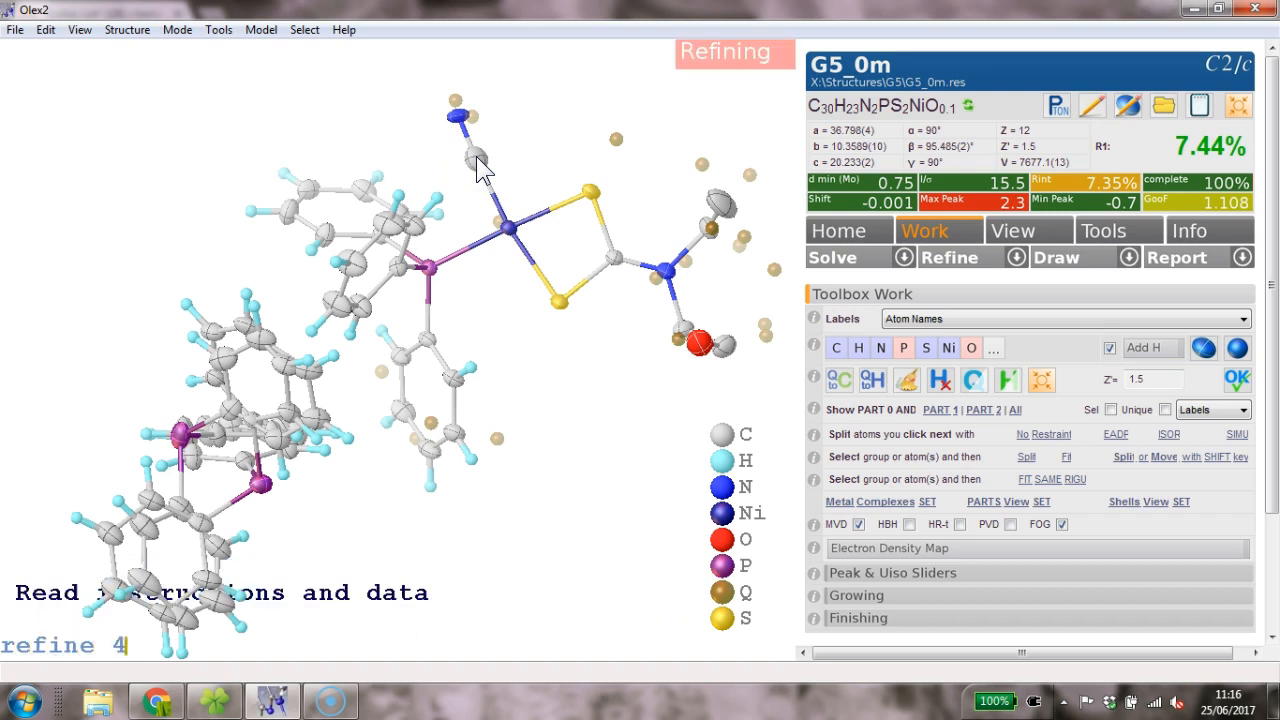
left_click(532, 170)
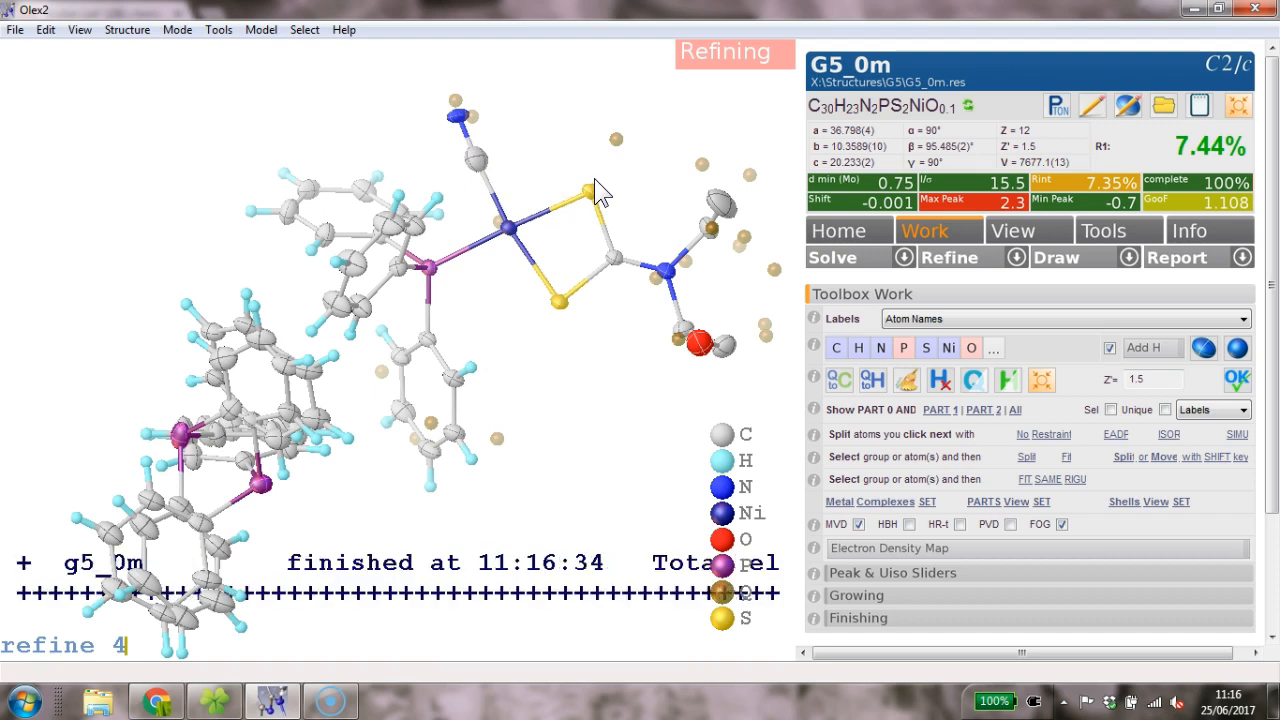
left_click_drag(501, 145, 597, 171)
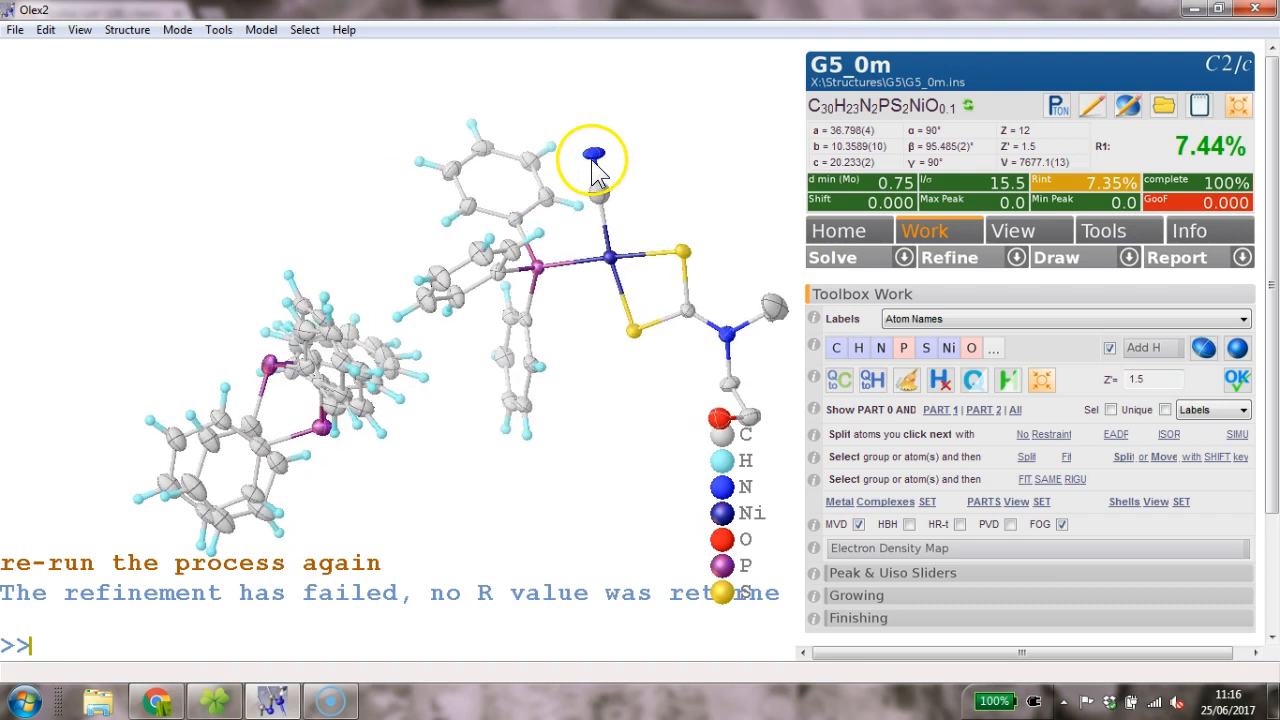
- Hide the density map, box-select the nitrogen side-chain atoms and add their hydrogens with hadd
left_click(945, 563)
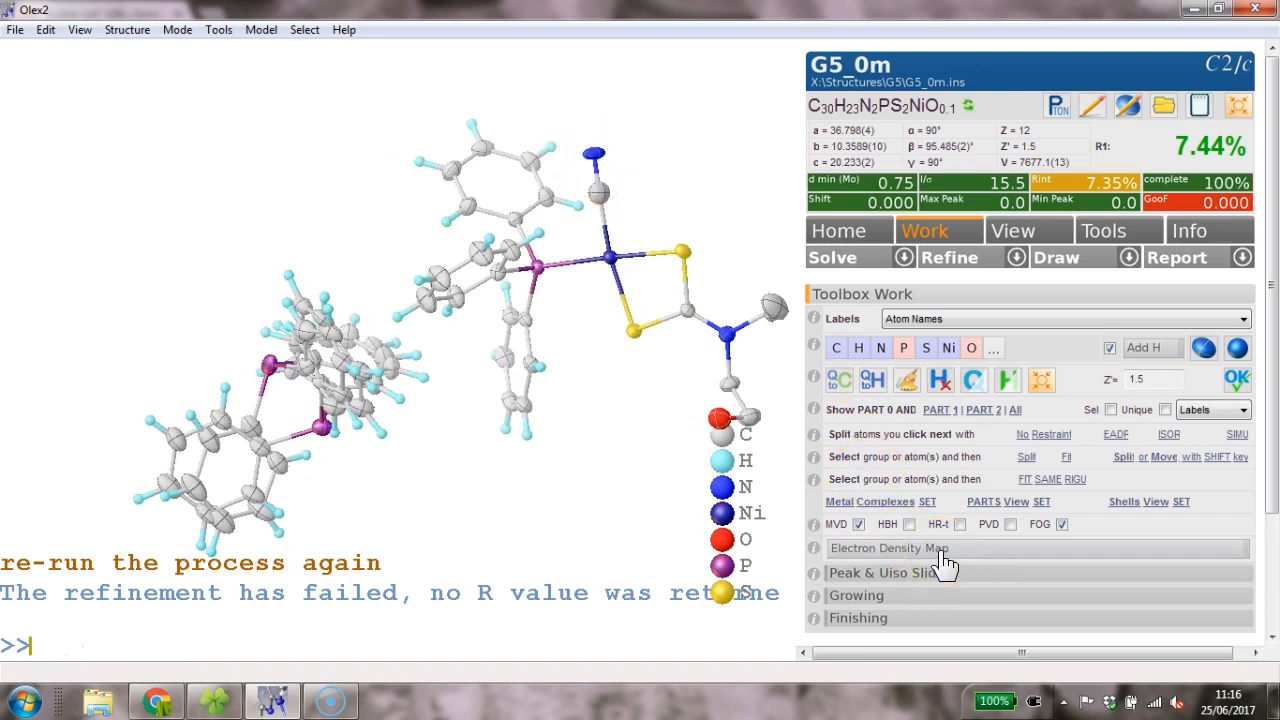
left_click(985, 555)
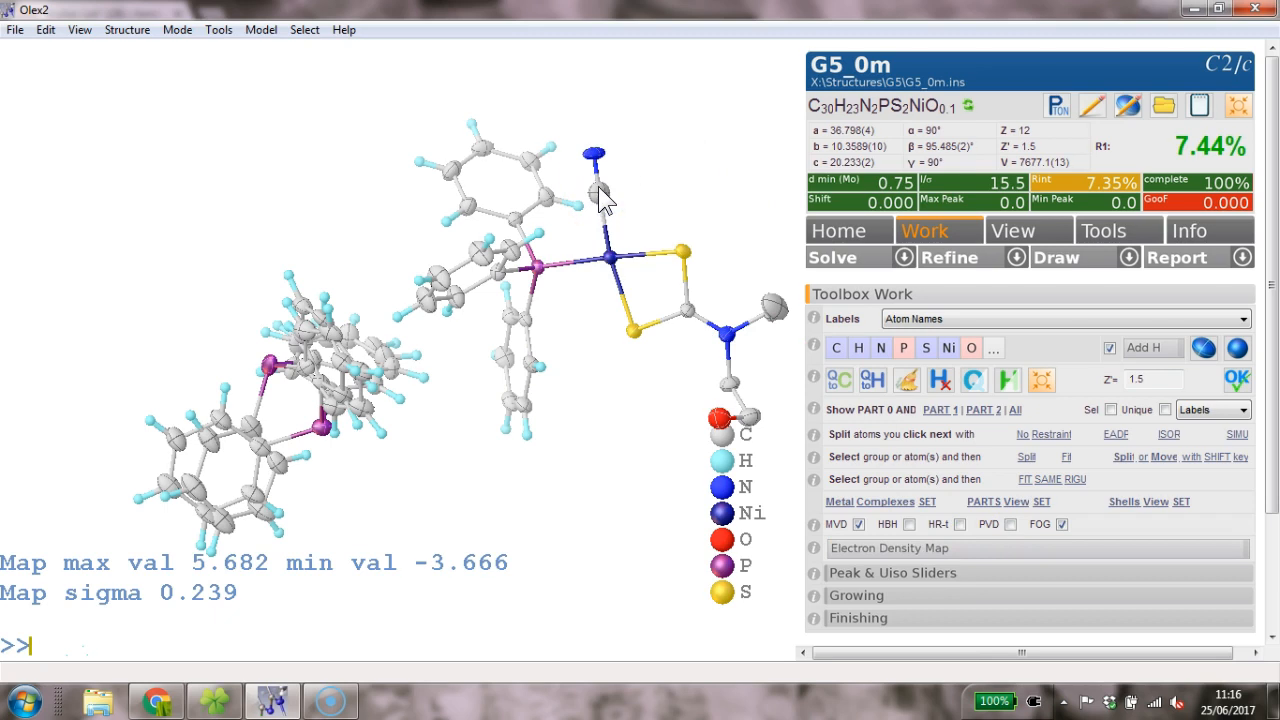
left_click_drag(628, 186, 551, 323)
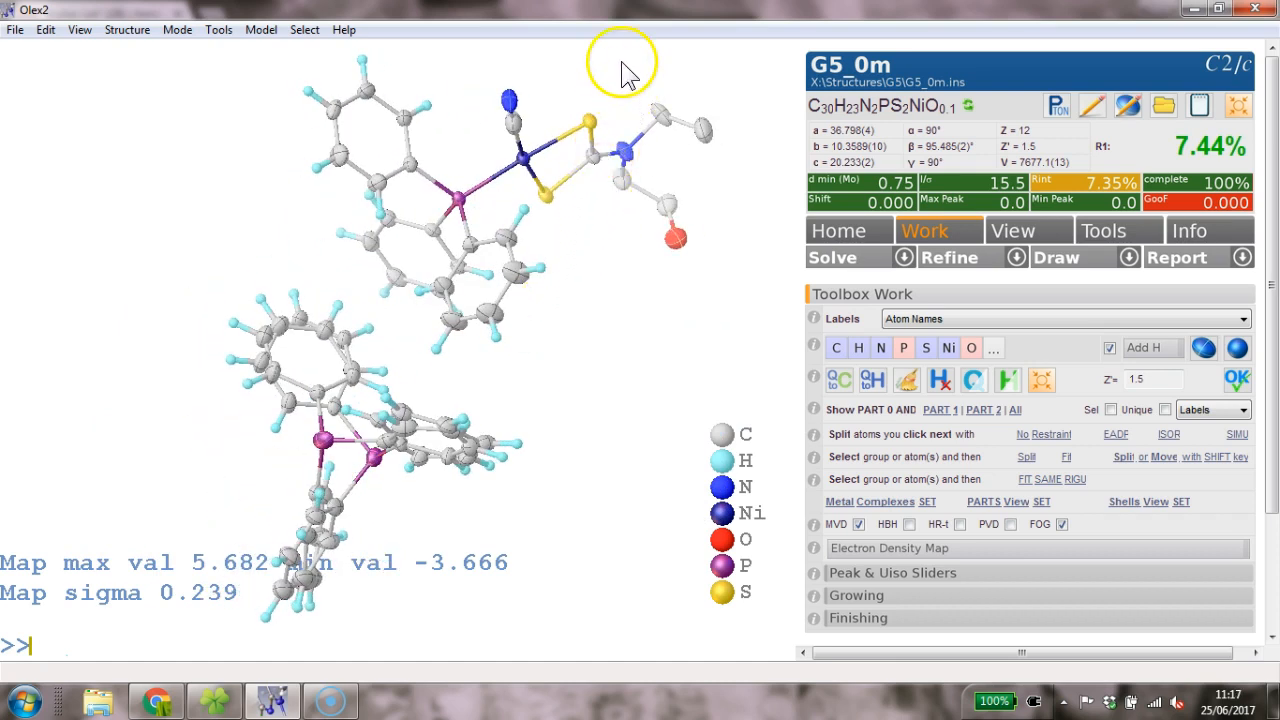
left_click_drag(625, 143, 723, 286)
key("Return")
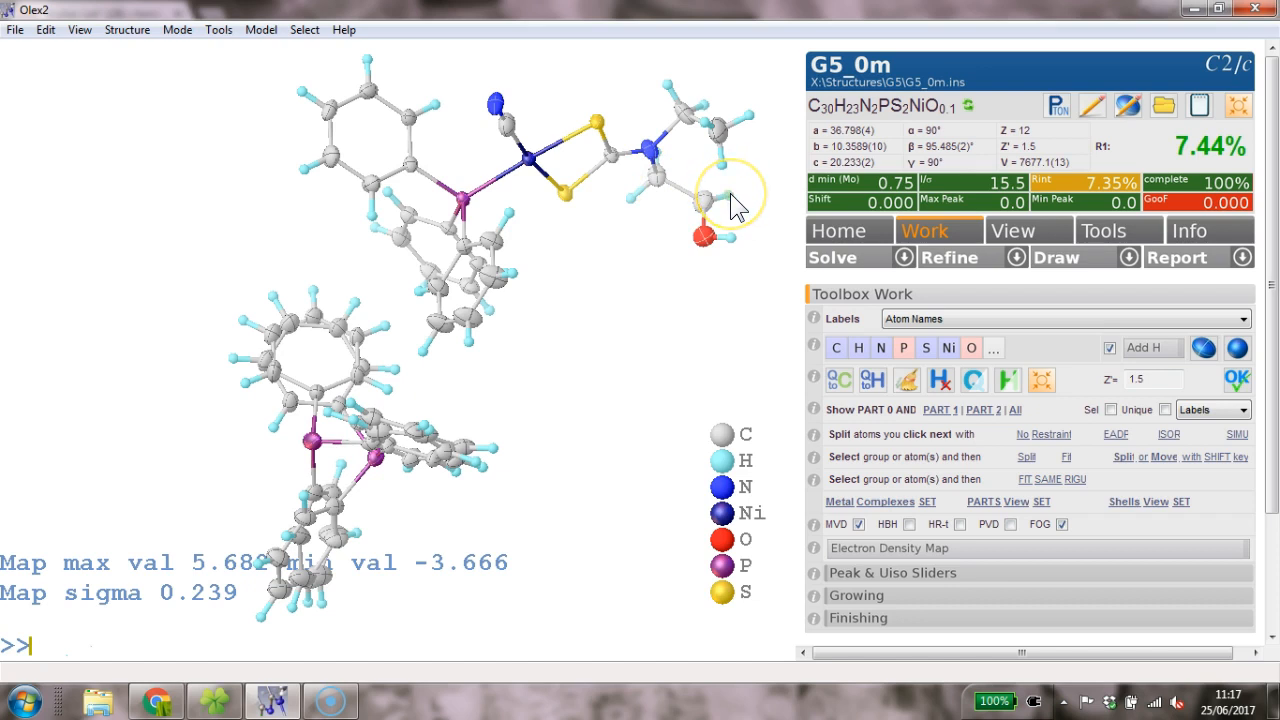
- Delete the surplus hydrogen H6AH and check the side chain next to the oxygen
left_click(731, 195)
left_click(708, 204)
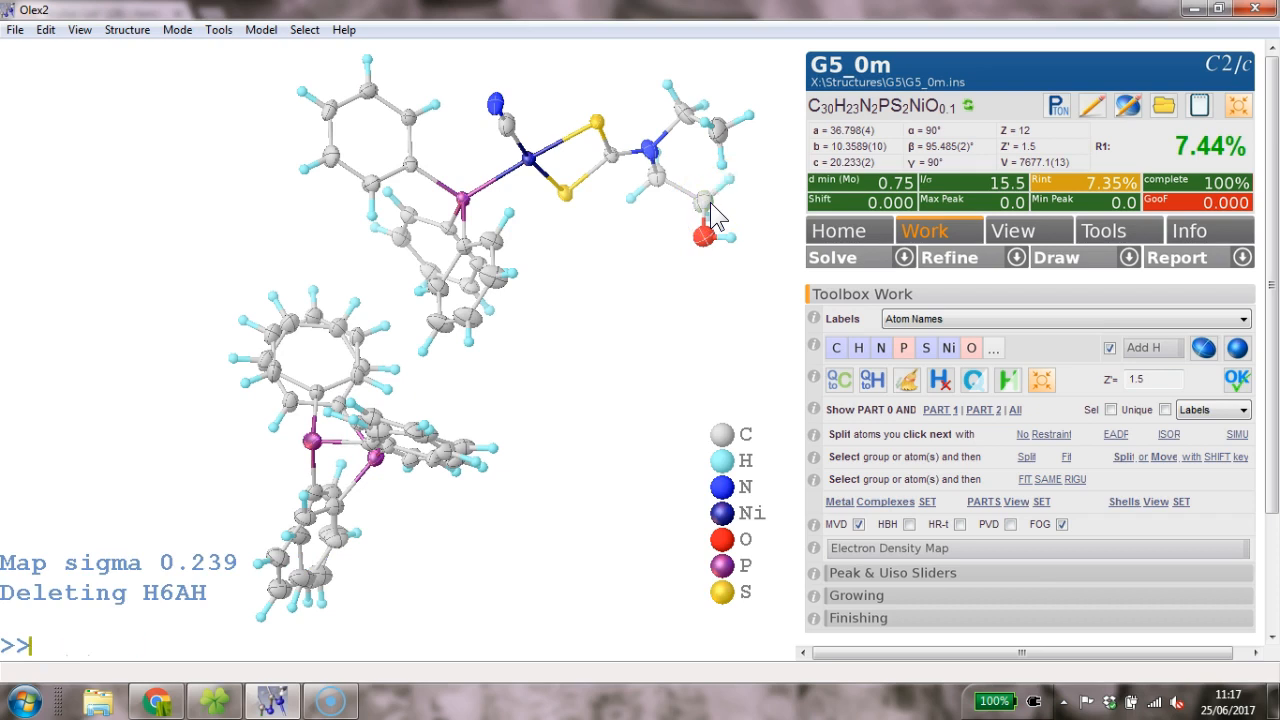
left_click_drag(720, 215, 648, 296)
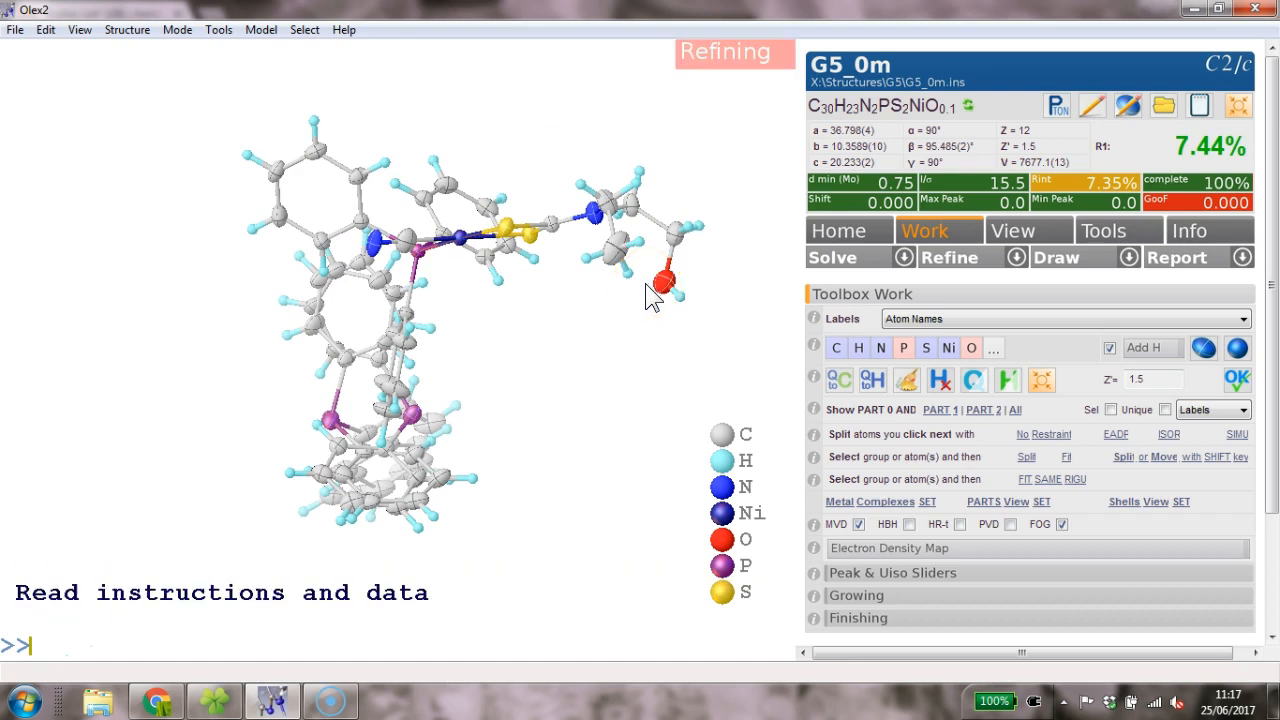
- Refine the model to R1 7.05% and locate the highest residual peak Q1
left_click(683, 288)
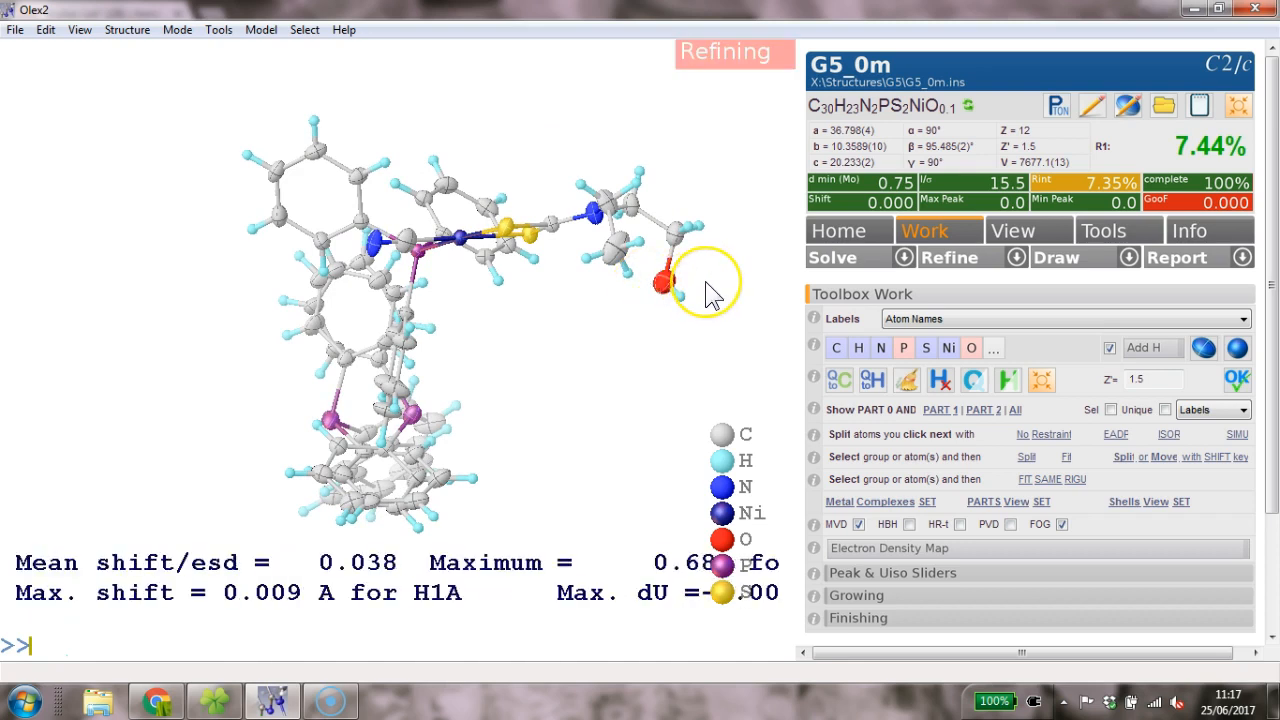
left_click(708, 200)
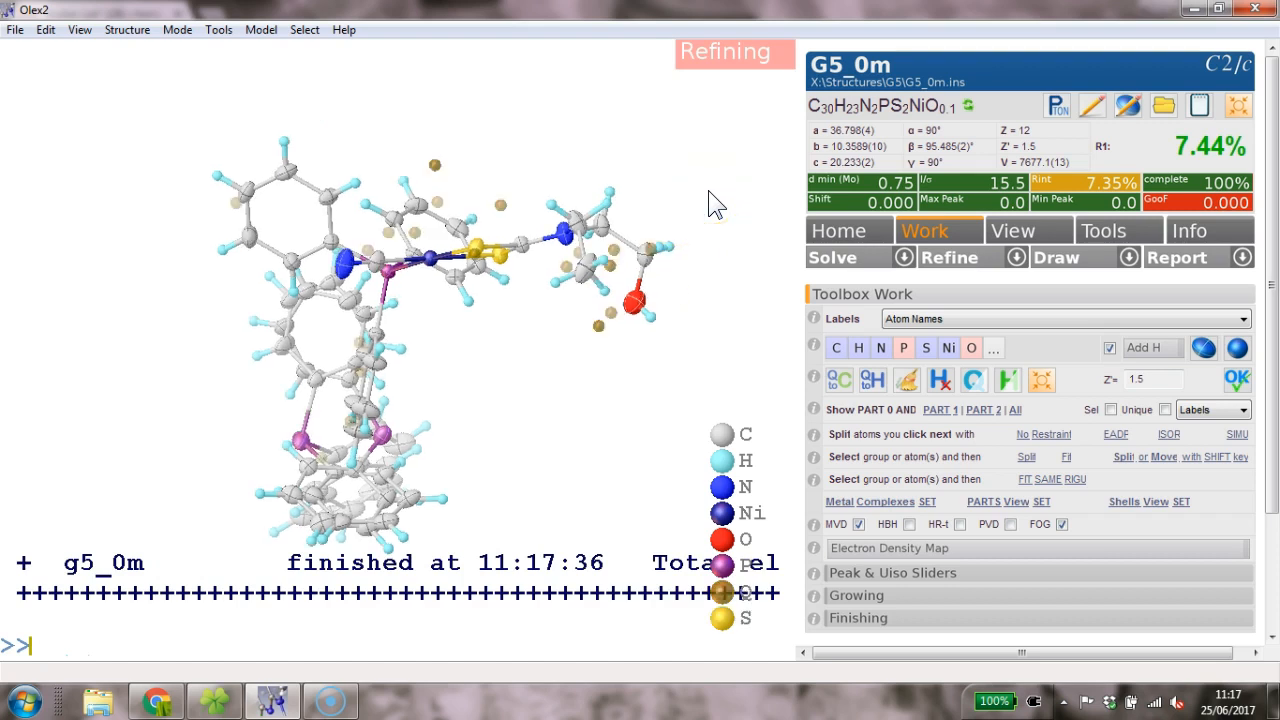
left_click_drag(706, 191, 714, 277)
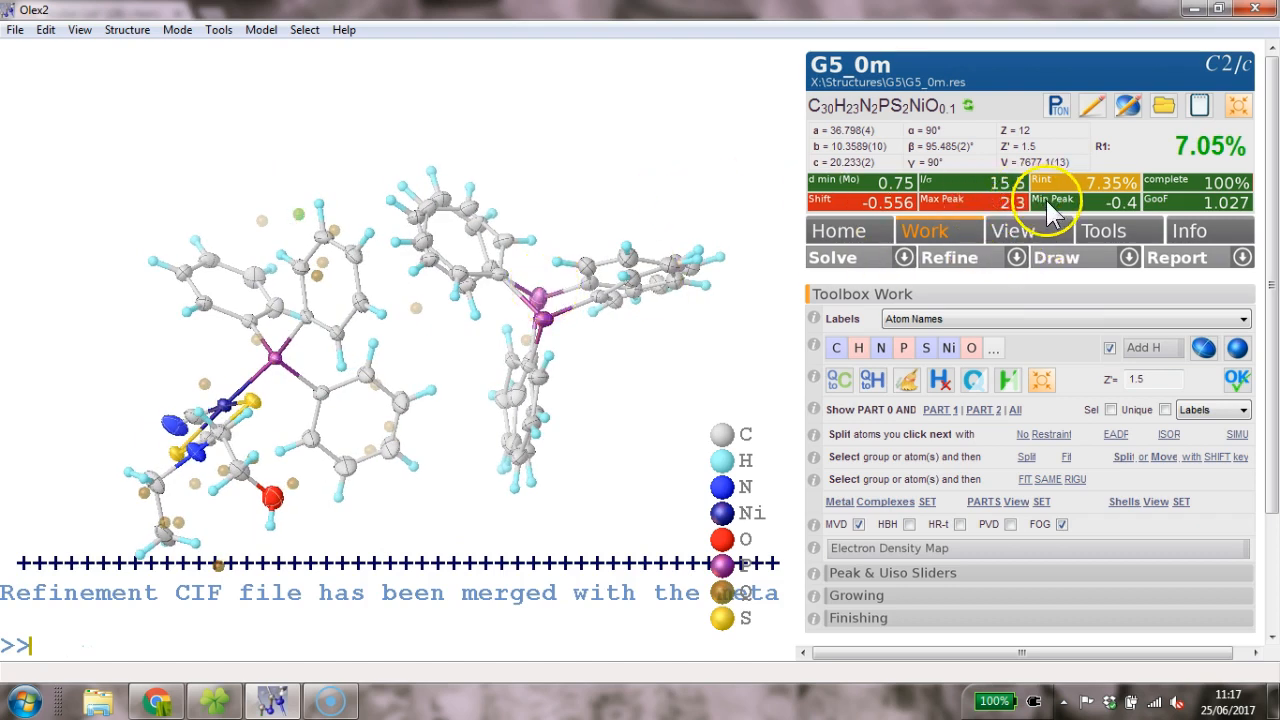
left_click(1000, 212)
left_click_drag(348, 222, 328, 324)
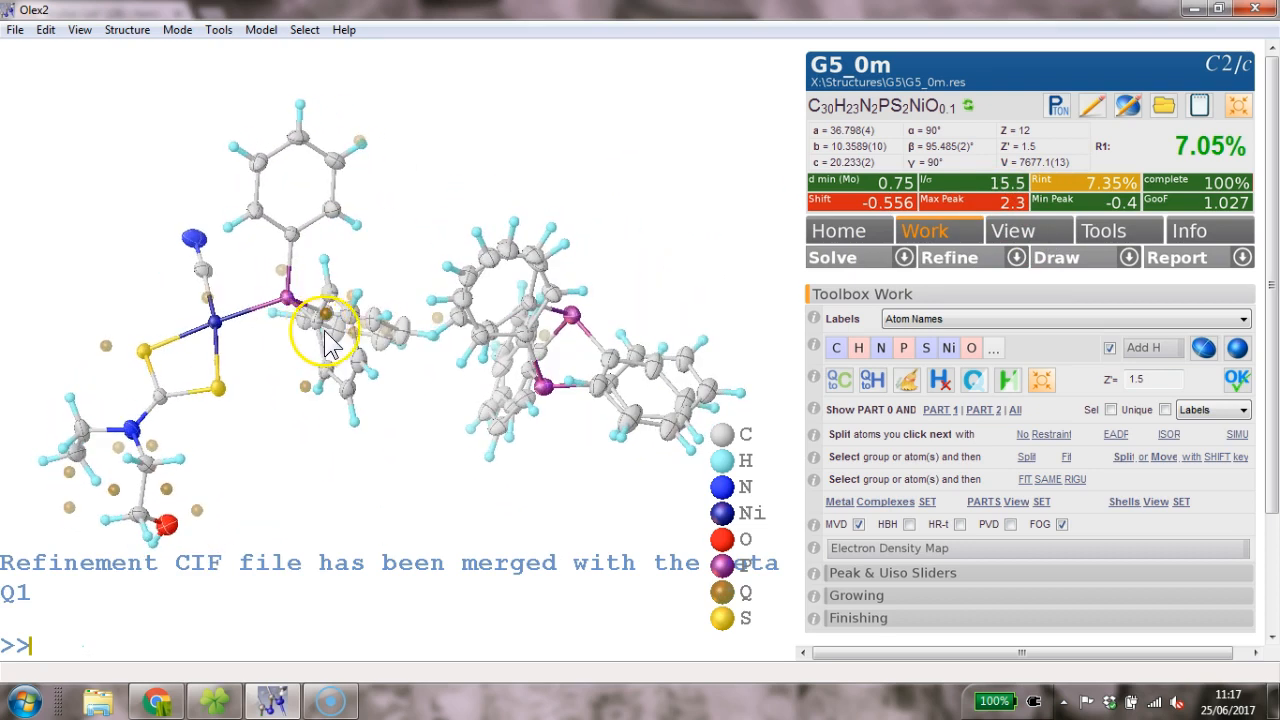
- Draw the Fobs-Fcalc reflection statistics plot and omit the outlying reflection near Fcalc 12
left_click(1229, 250)
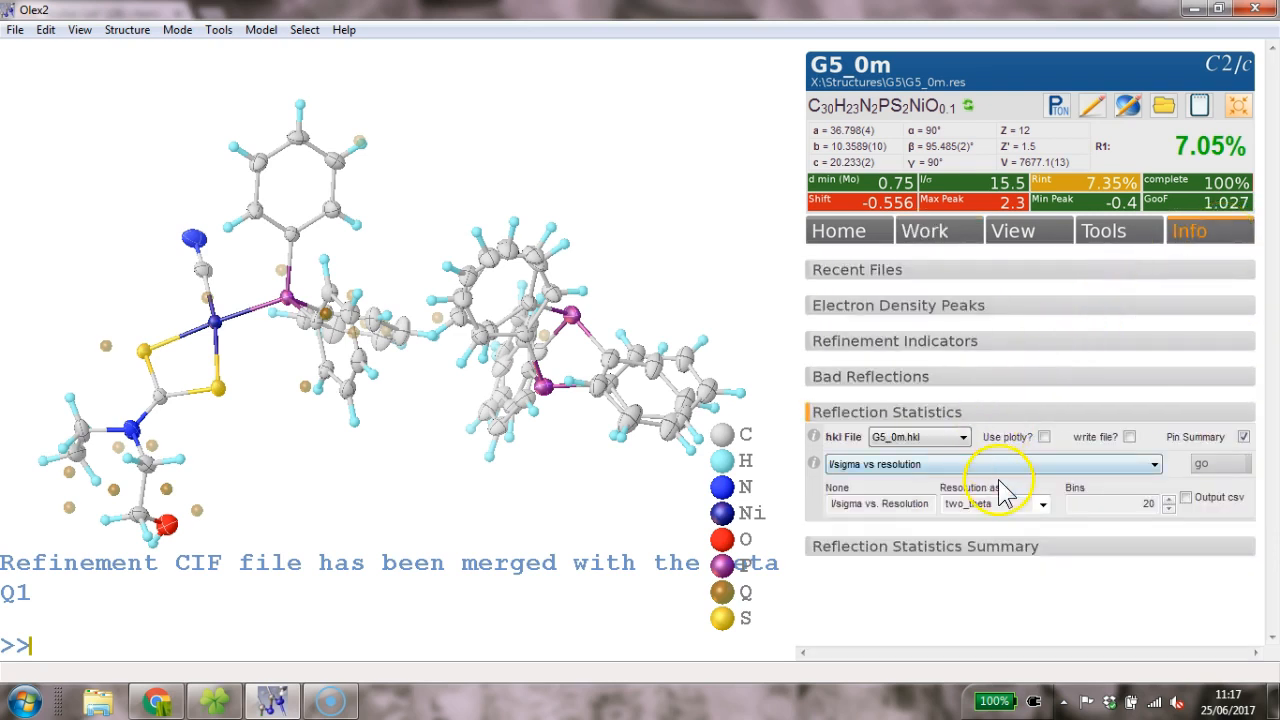
left_click(1052, 478)
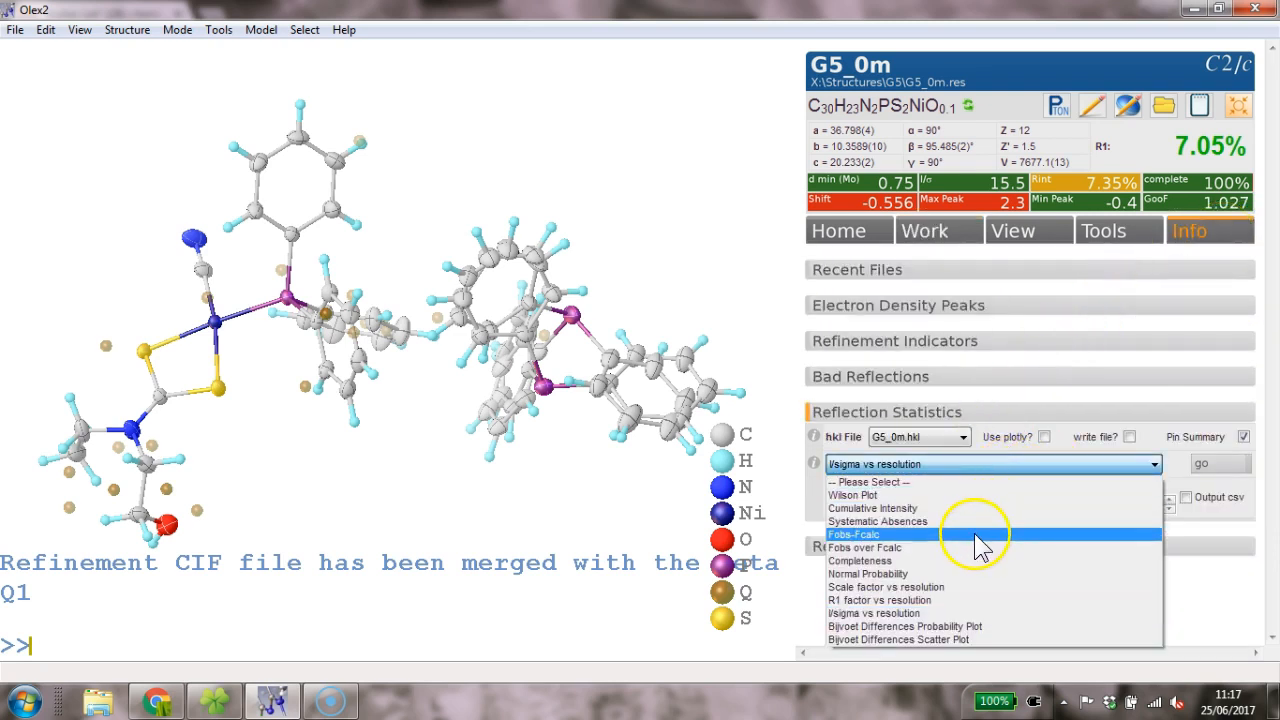
left_click(1000, 540)
left_click(1210, 464)
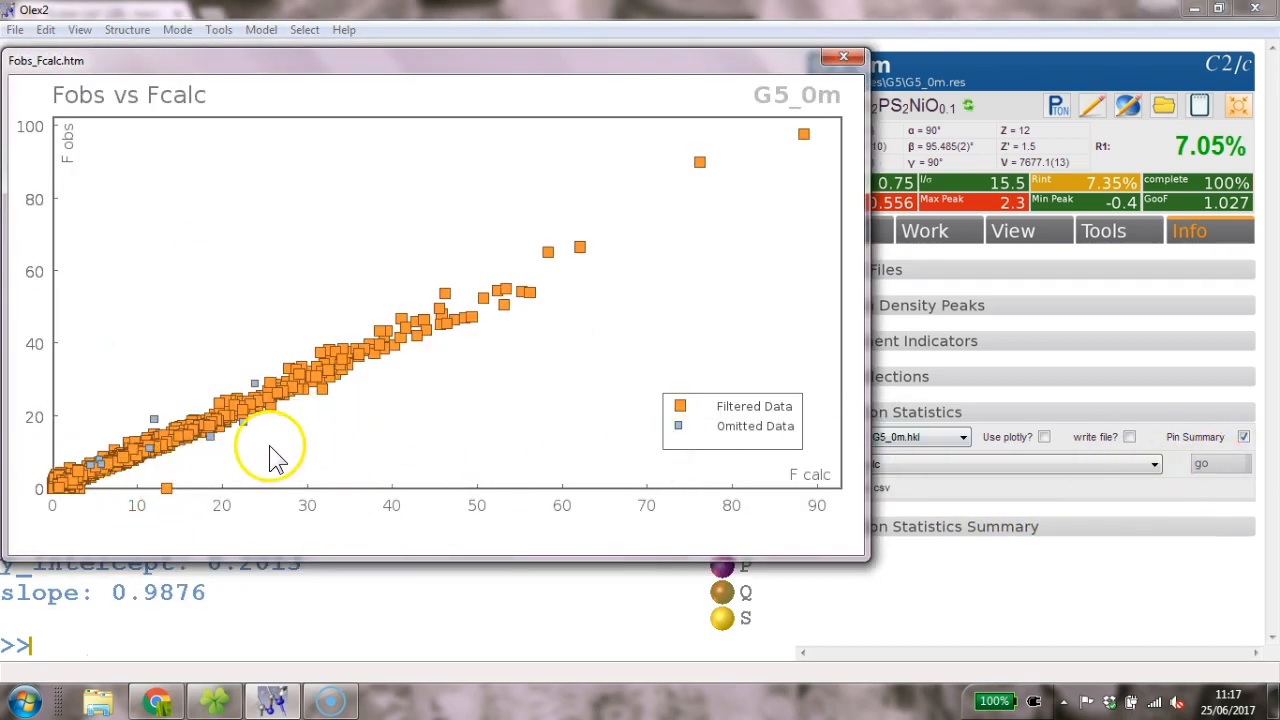
left_click(167, 490)
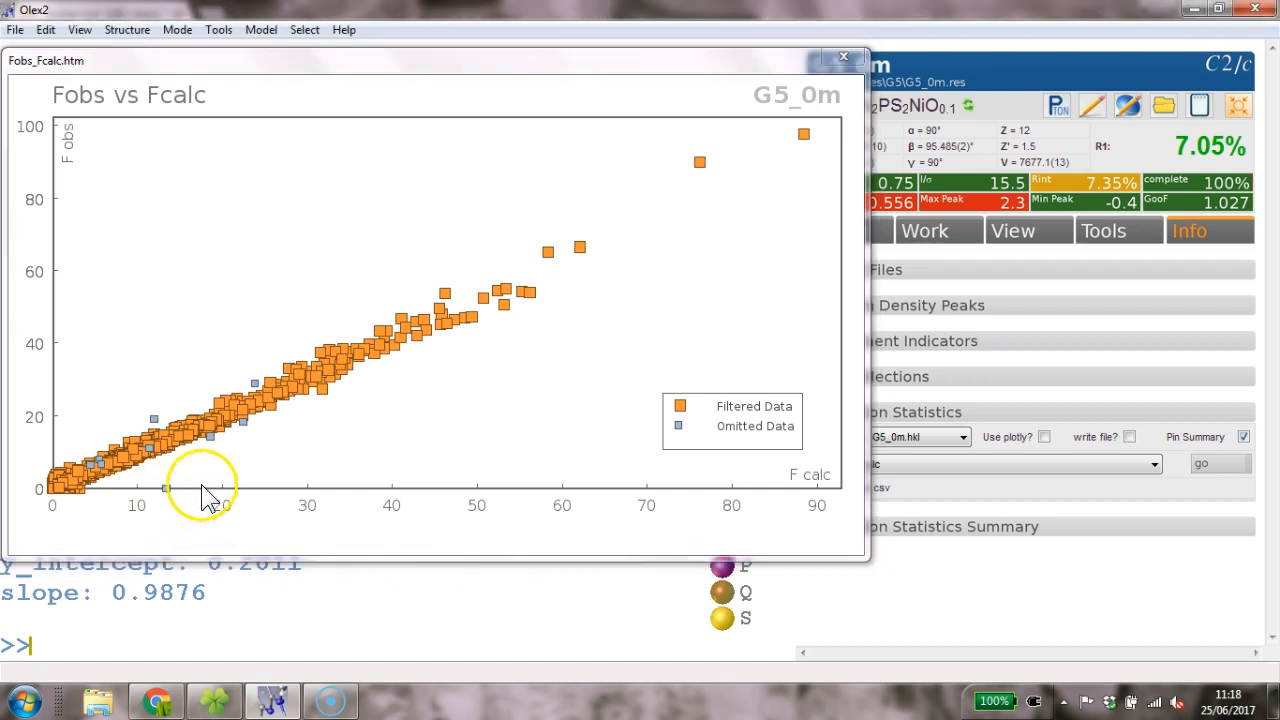
left_click(840, 59)
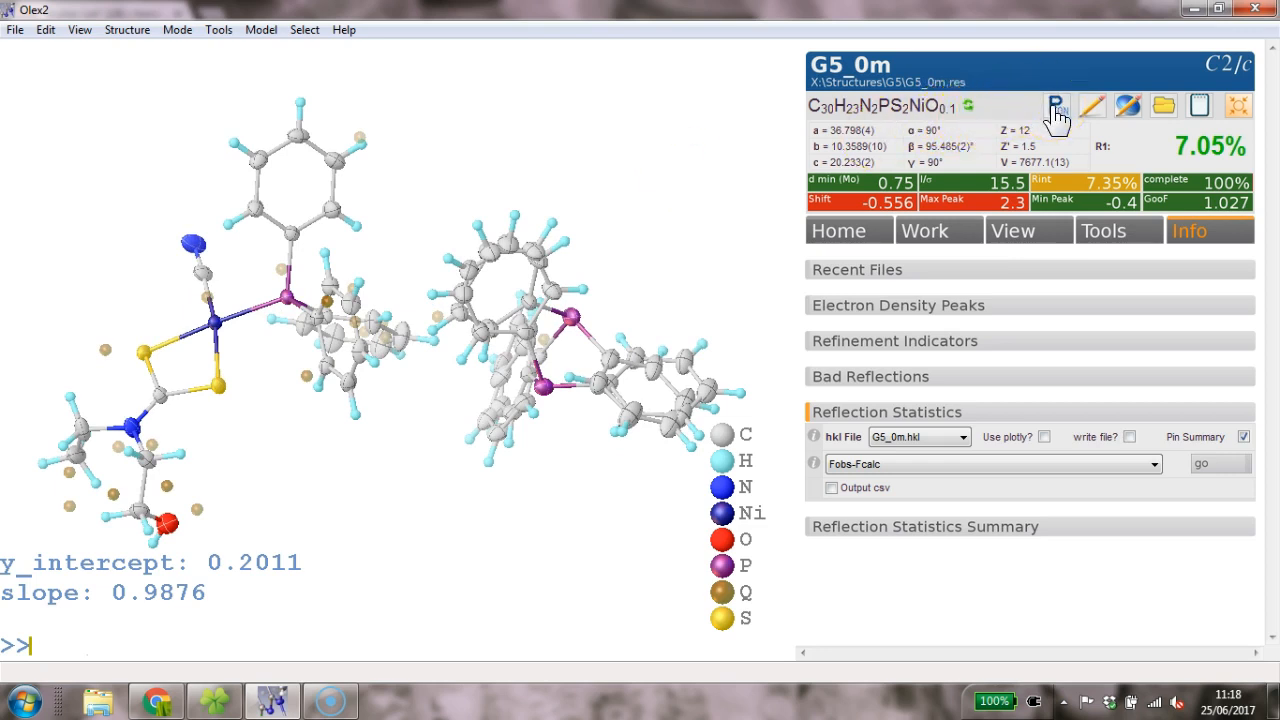
- Run PLATON's twin-law check, which finds no twin law, then close PLATON and its listing
left_click(1056, 108)
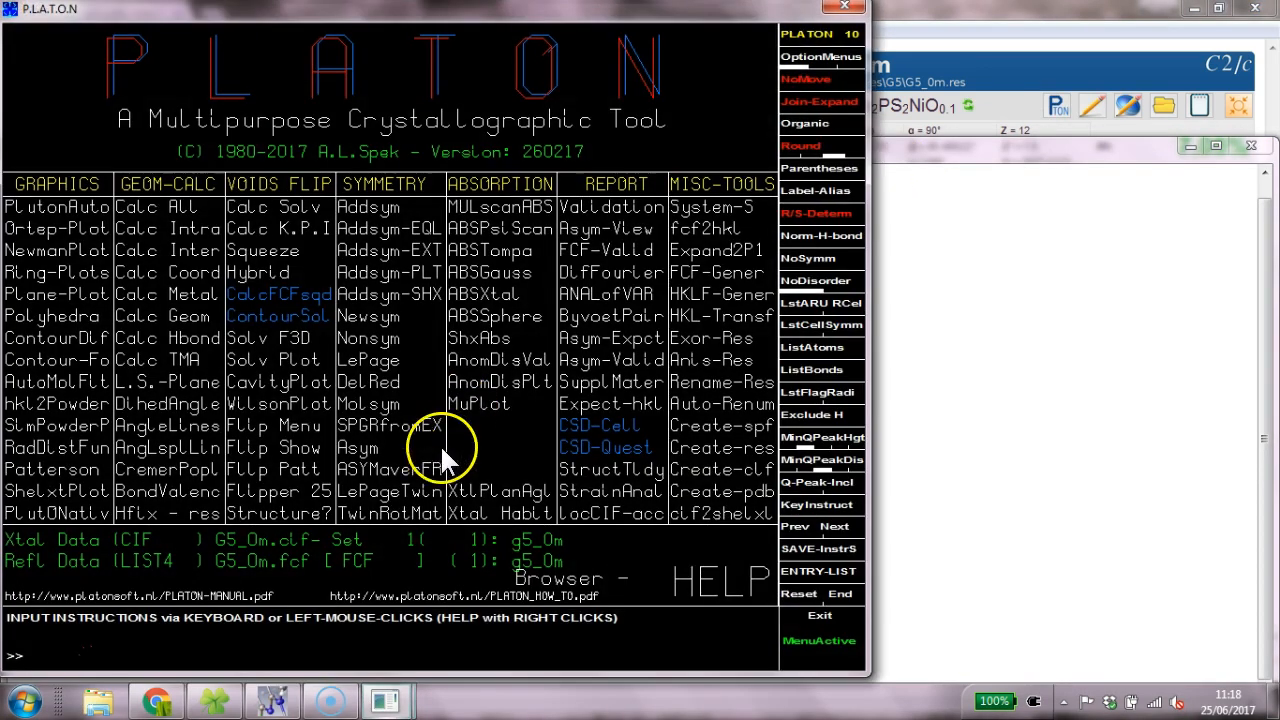
left_click(405, 512)
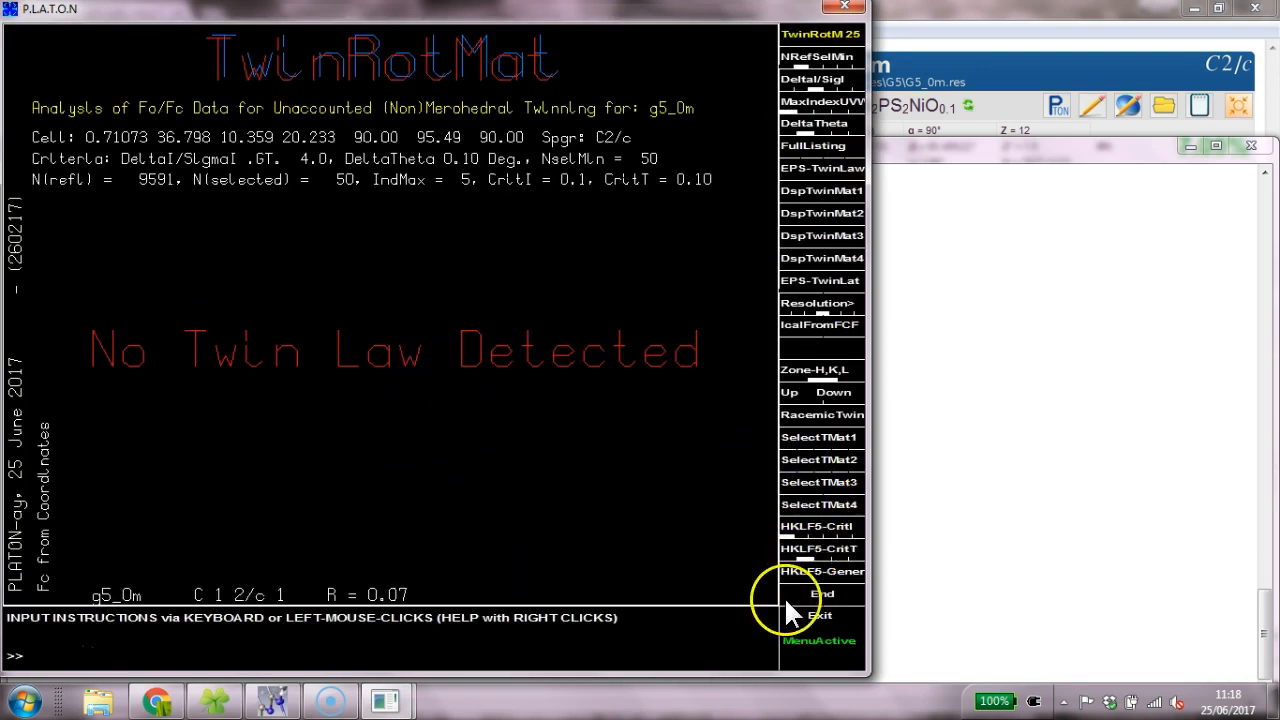
left_click(819, 618)
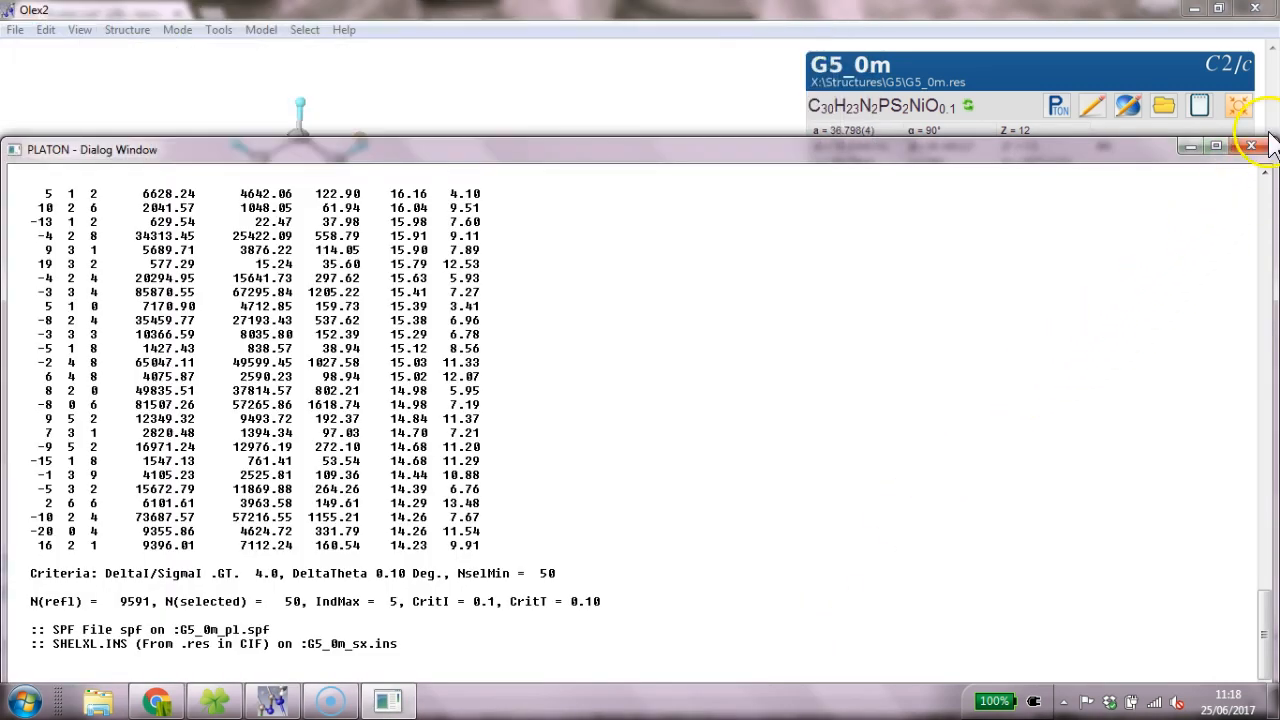
left_click(1248, 155)
left_click_drag(300, 225, 385, 398)
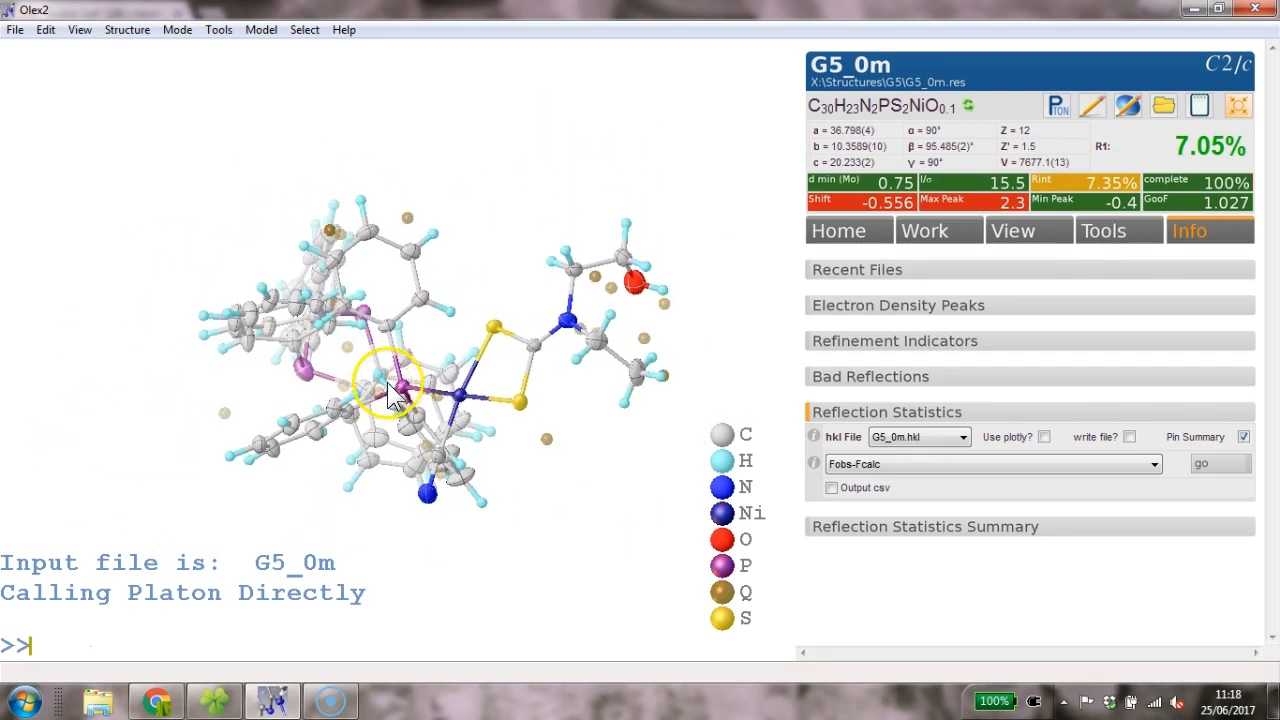
- Choose Q Peak Intensities in the Toolbox Work Labels dropdown to show peak heights, up to 2.3
left_click_drag(540, 370, 546, 381)
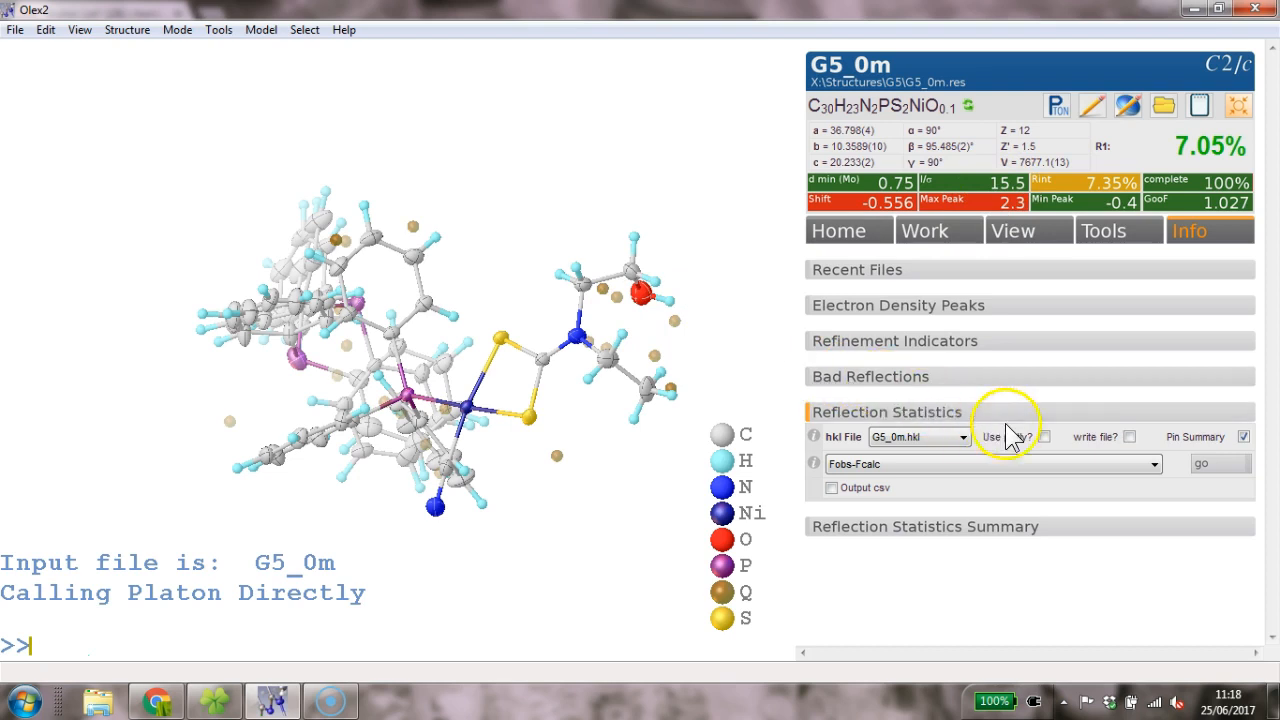
left_click(963, 244)
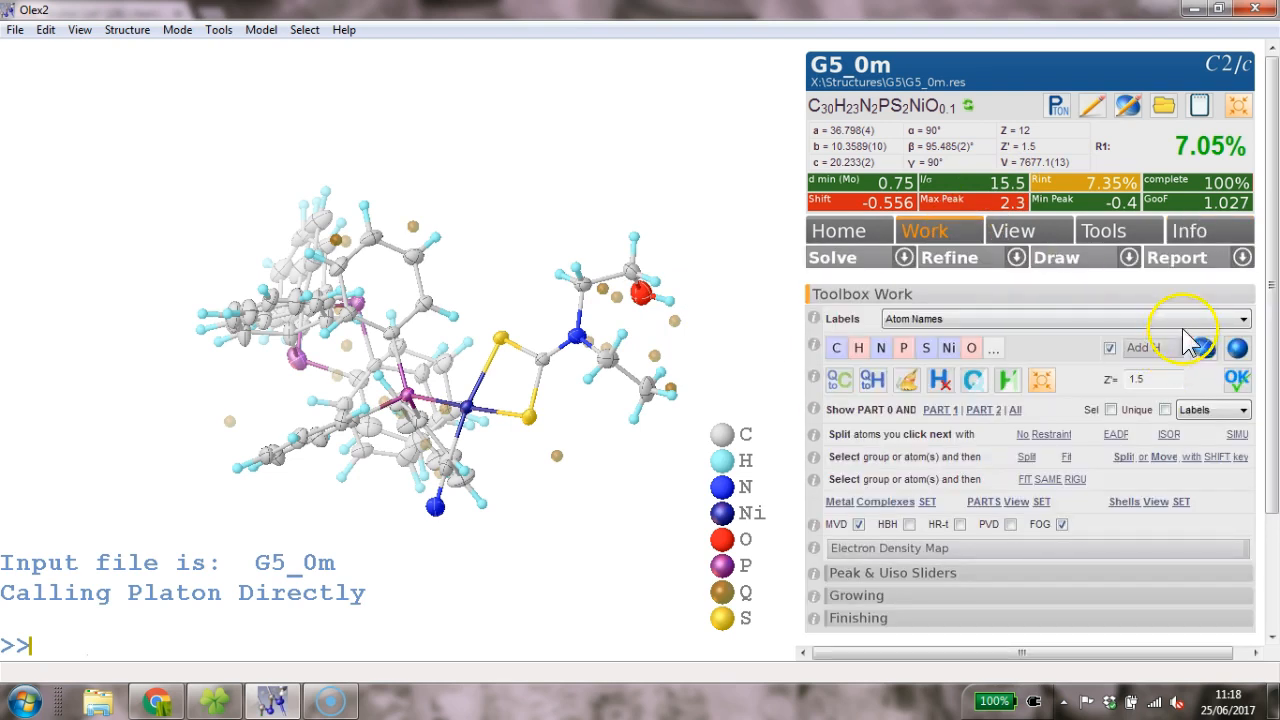
left_click(1164, 320)
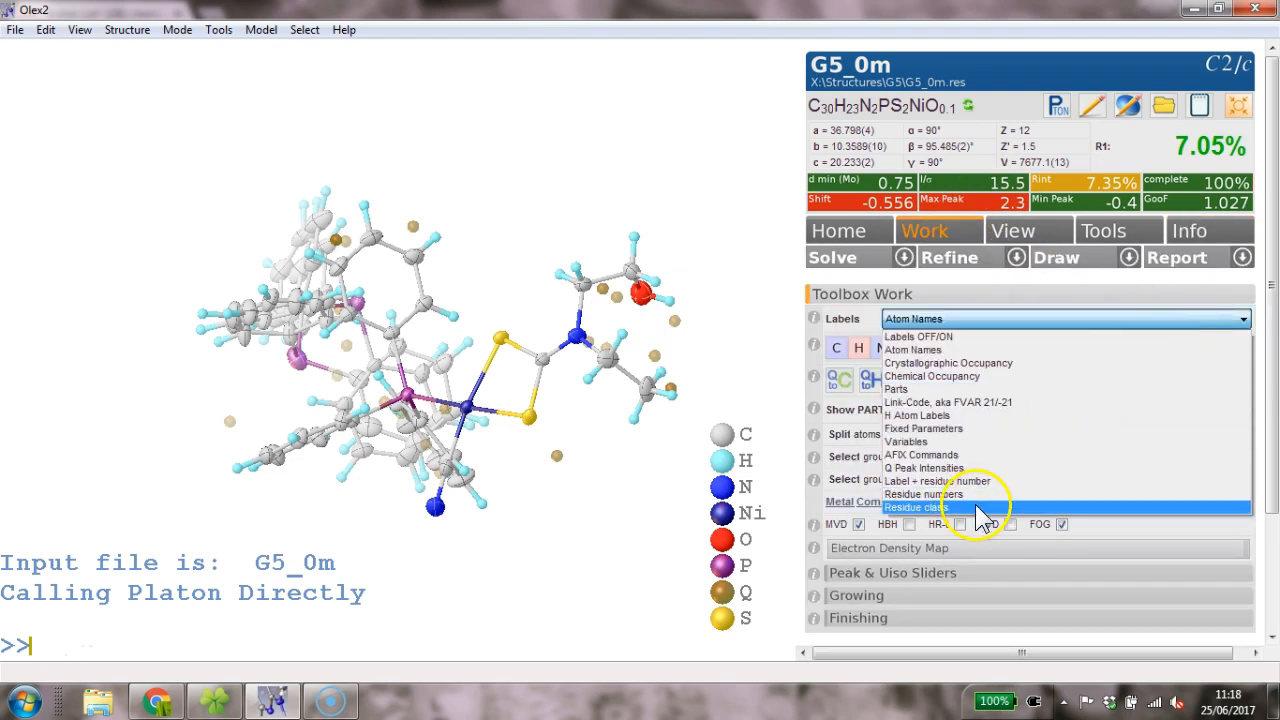
left_click(962, 466)
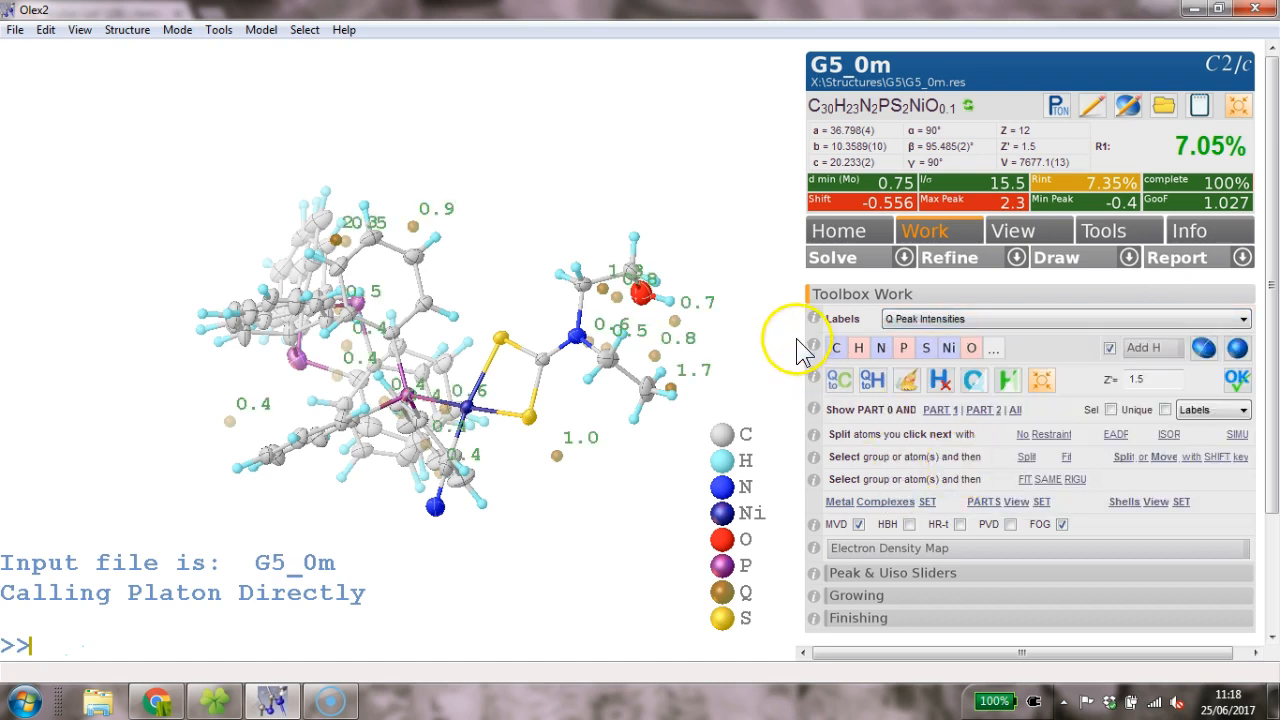
left_click_drag(628, 328, 700, 262)
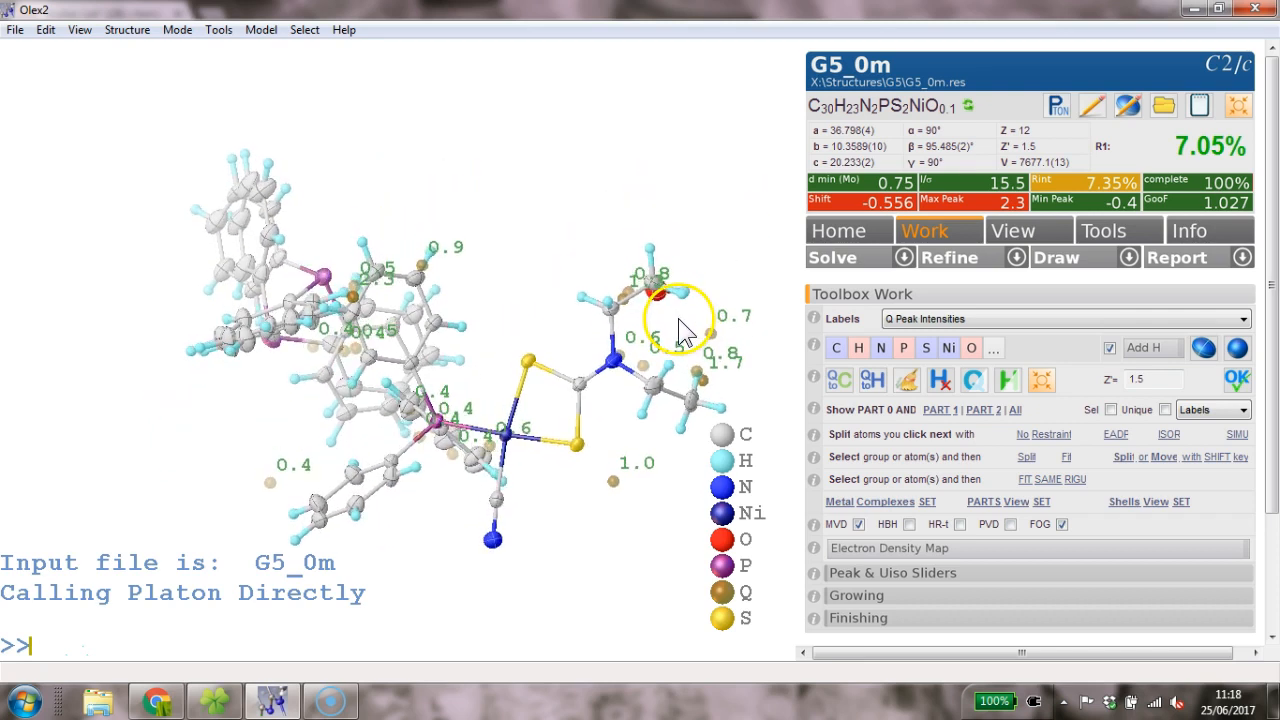
- Collapse Toolbox Work and turn the molecule through several orientations to inspect the disordered PPh3
left_click(912, 294)
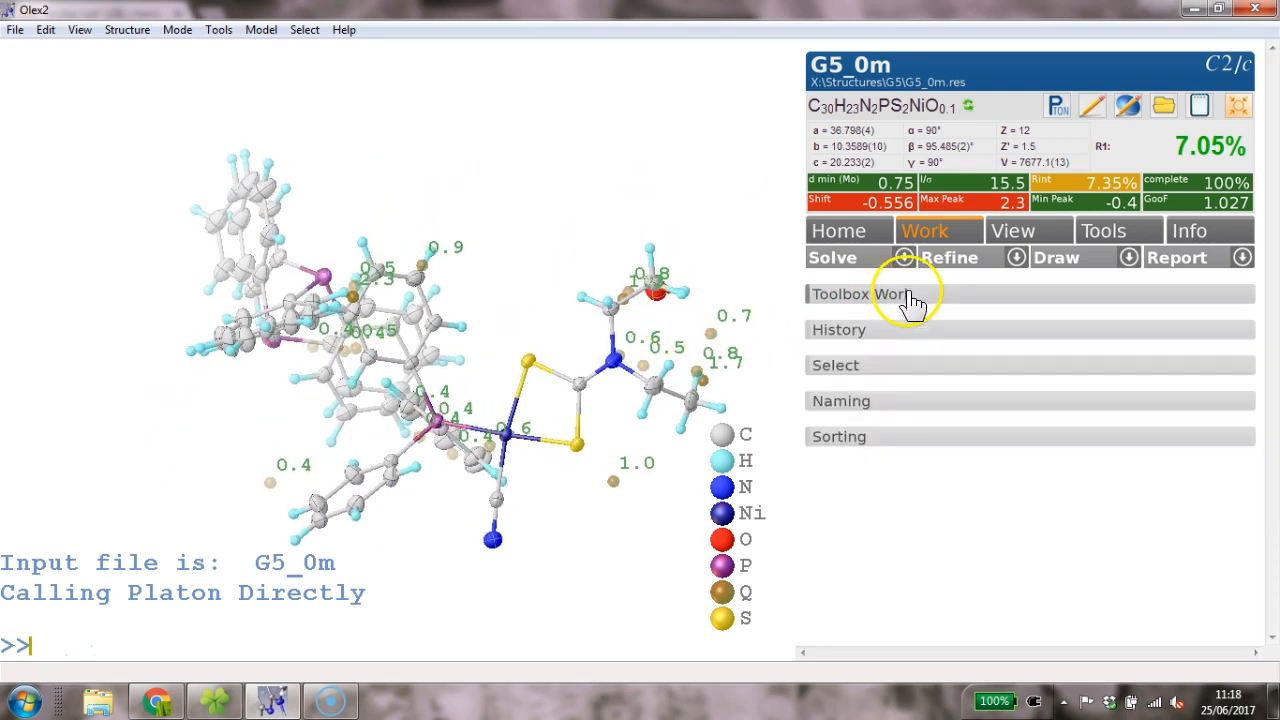
left_click_drag(691, 276, 476, 328)
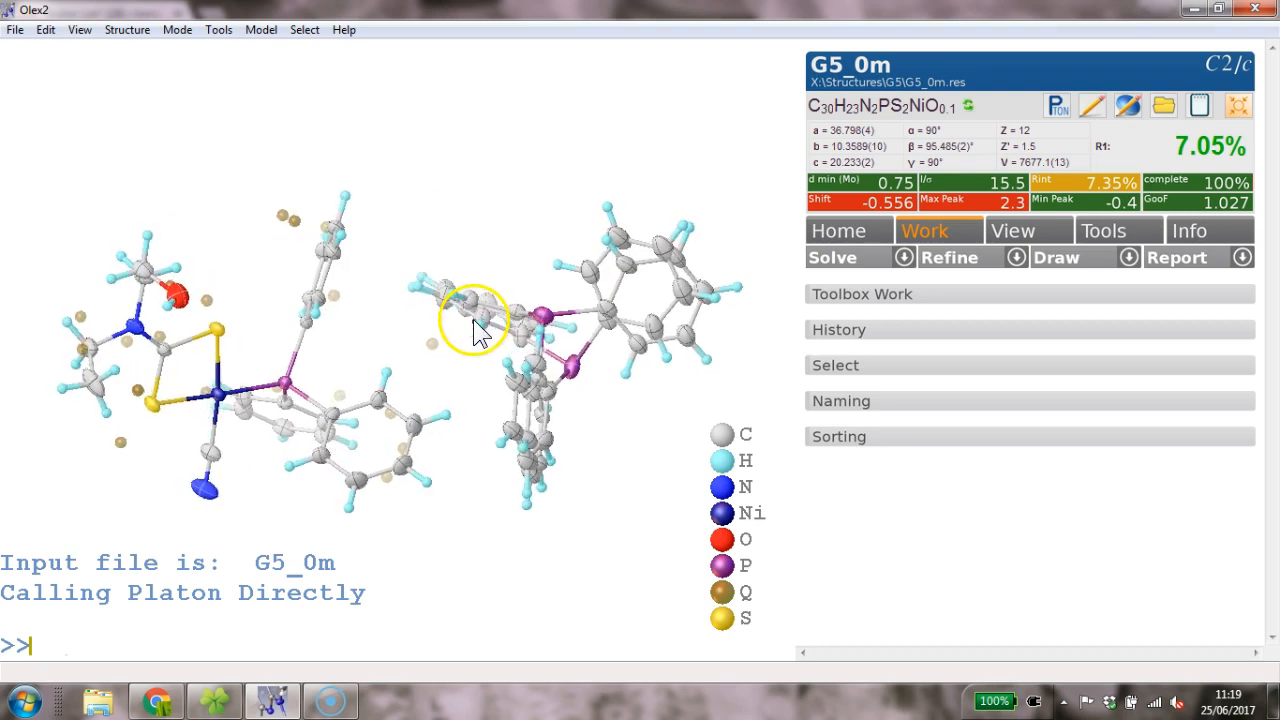
left_click_drag(480, 425, 225, 220)
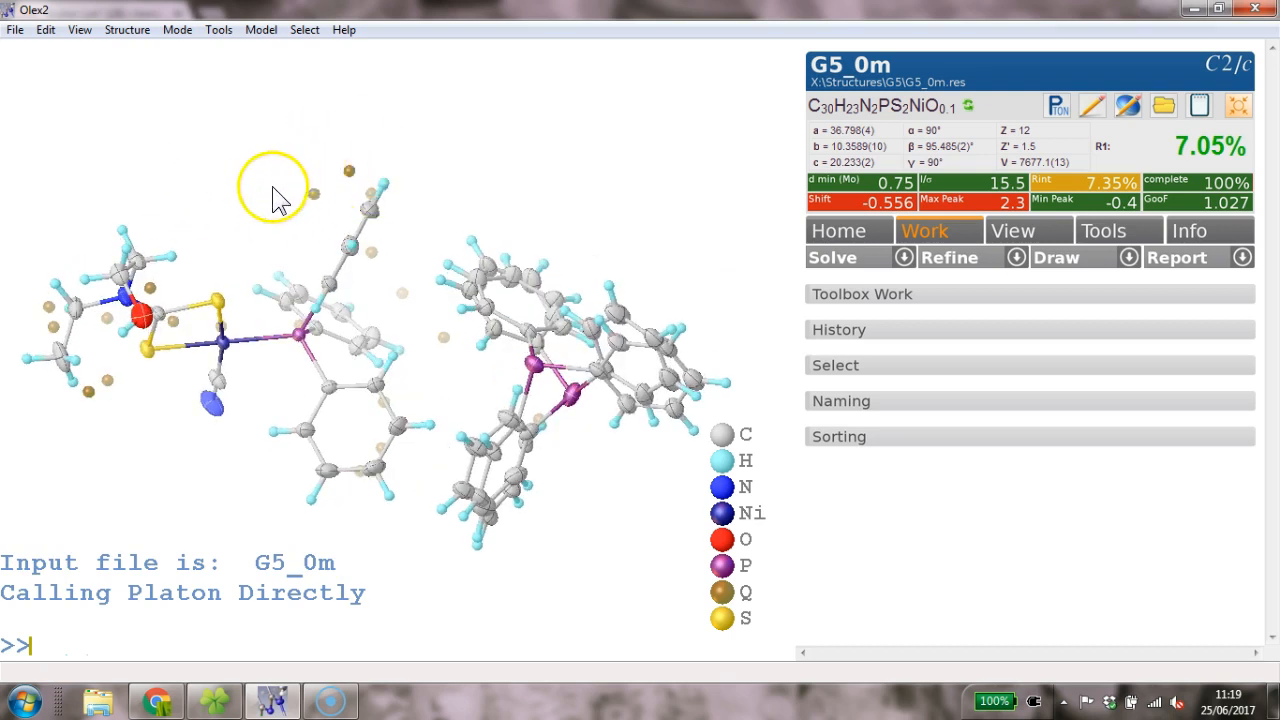
left_click_drag(457, 171, 320, 251)
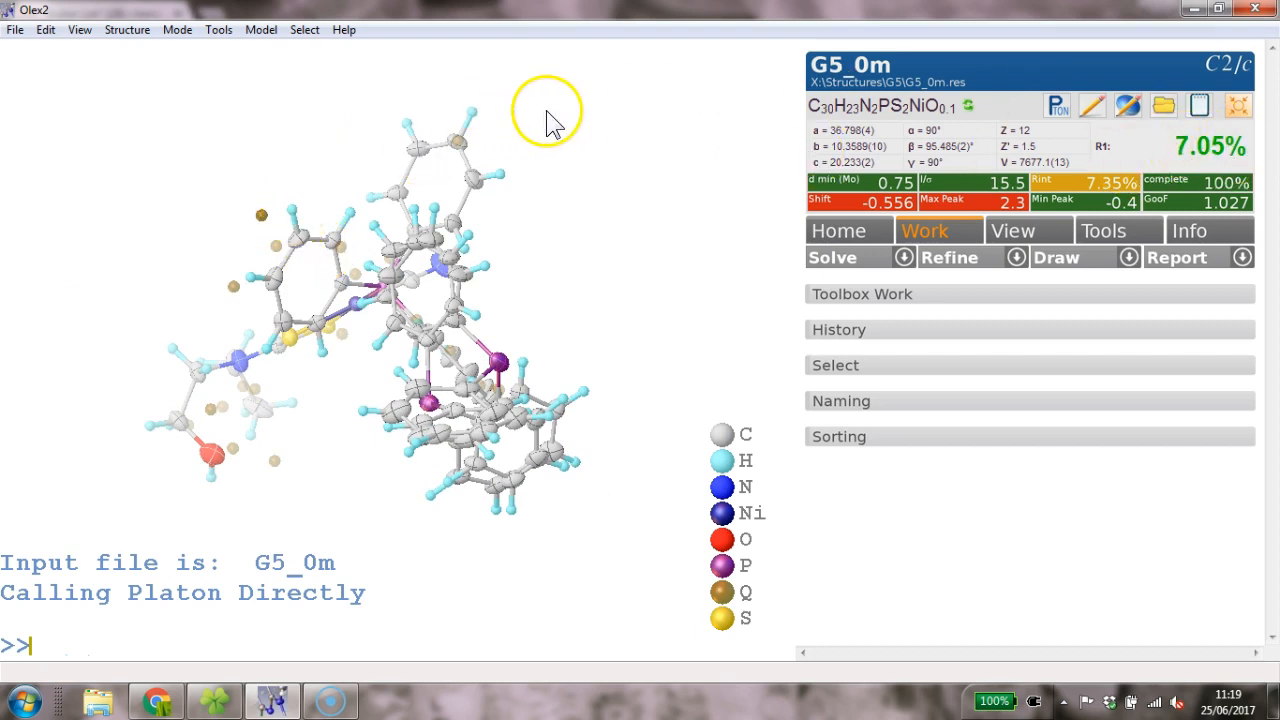
left_click_drag(575, 123, 581, 123)
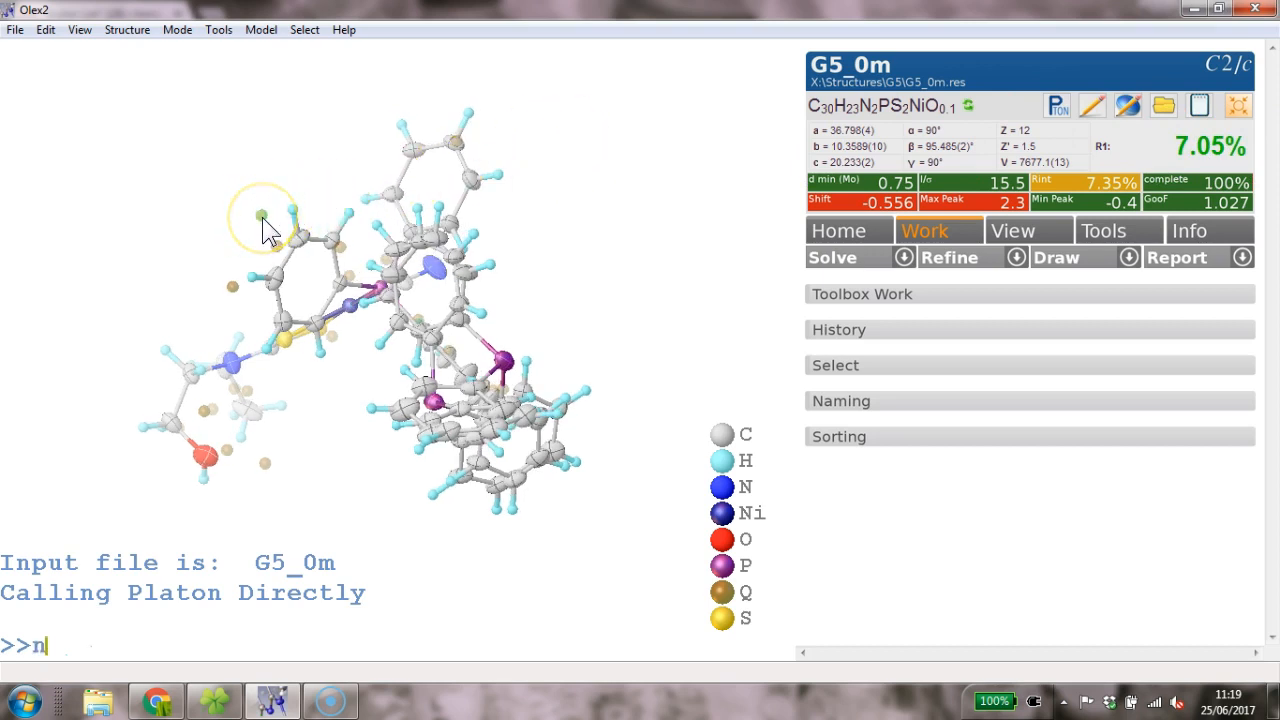
- Rename the chosen Q peak to carbon C1, free its occupancy and refine to R1 6.85%
key("Return")
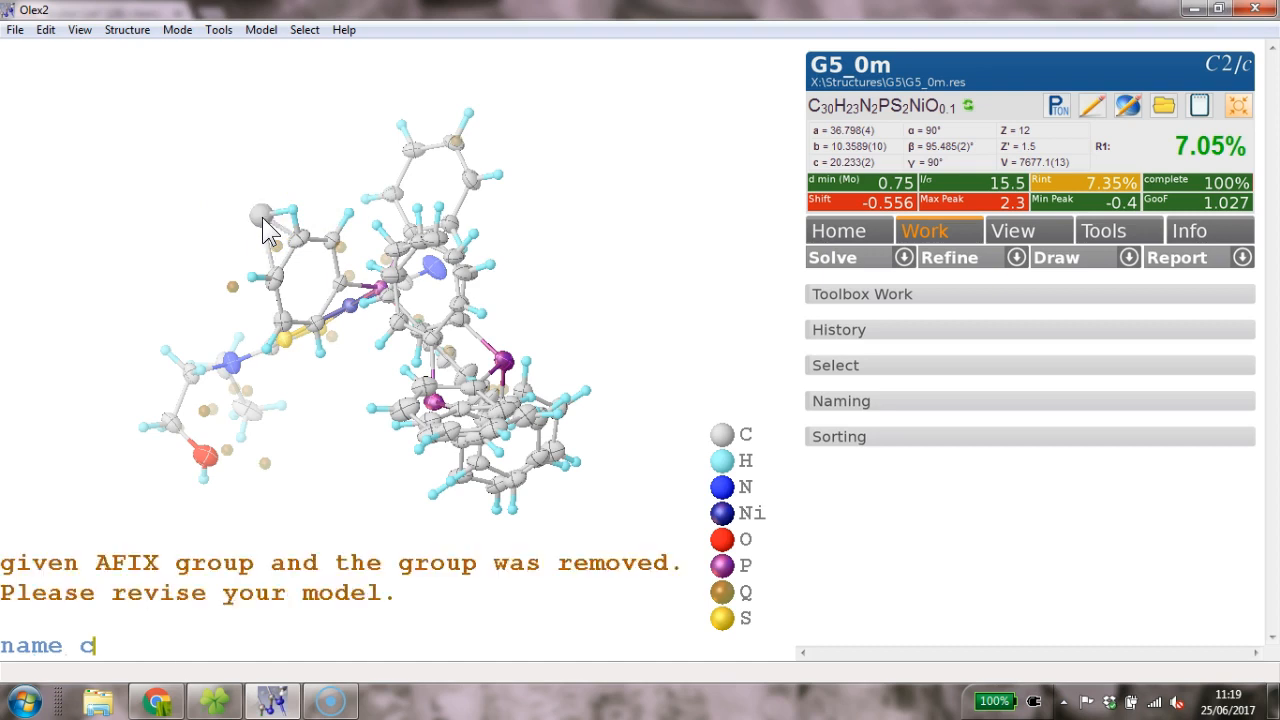
mouse_move(263, 218)
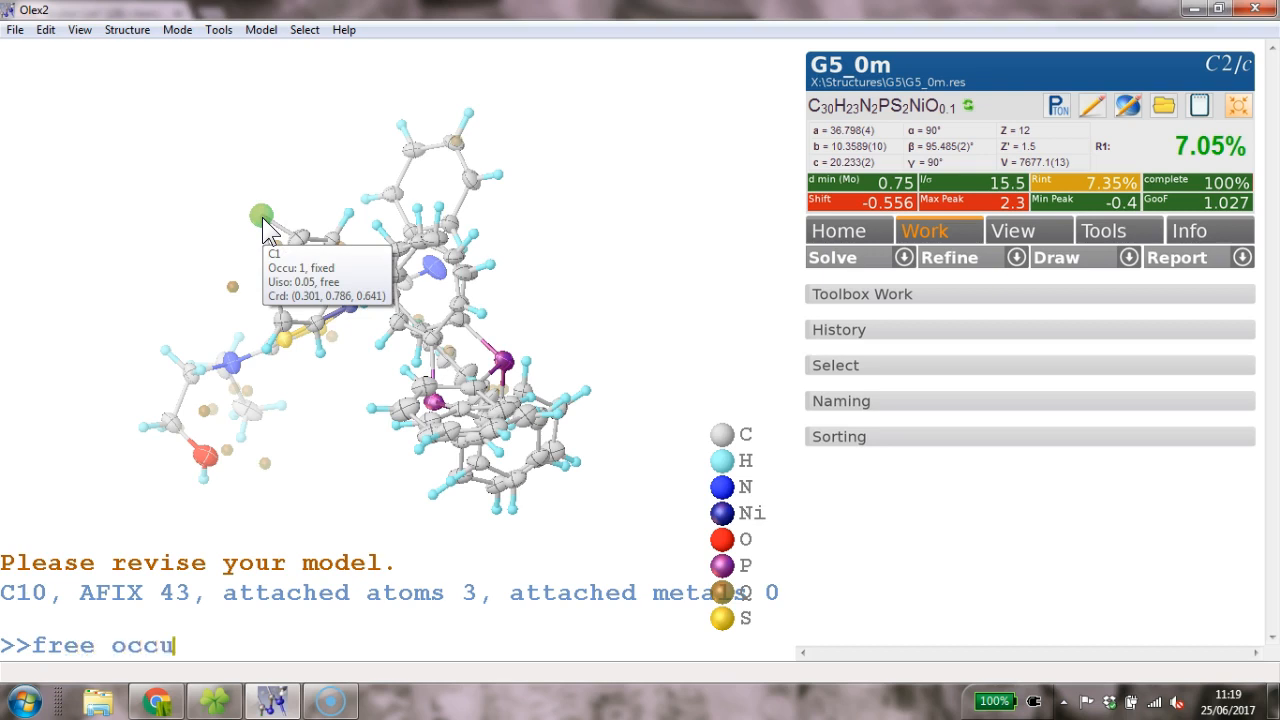
key("ctrl+r")
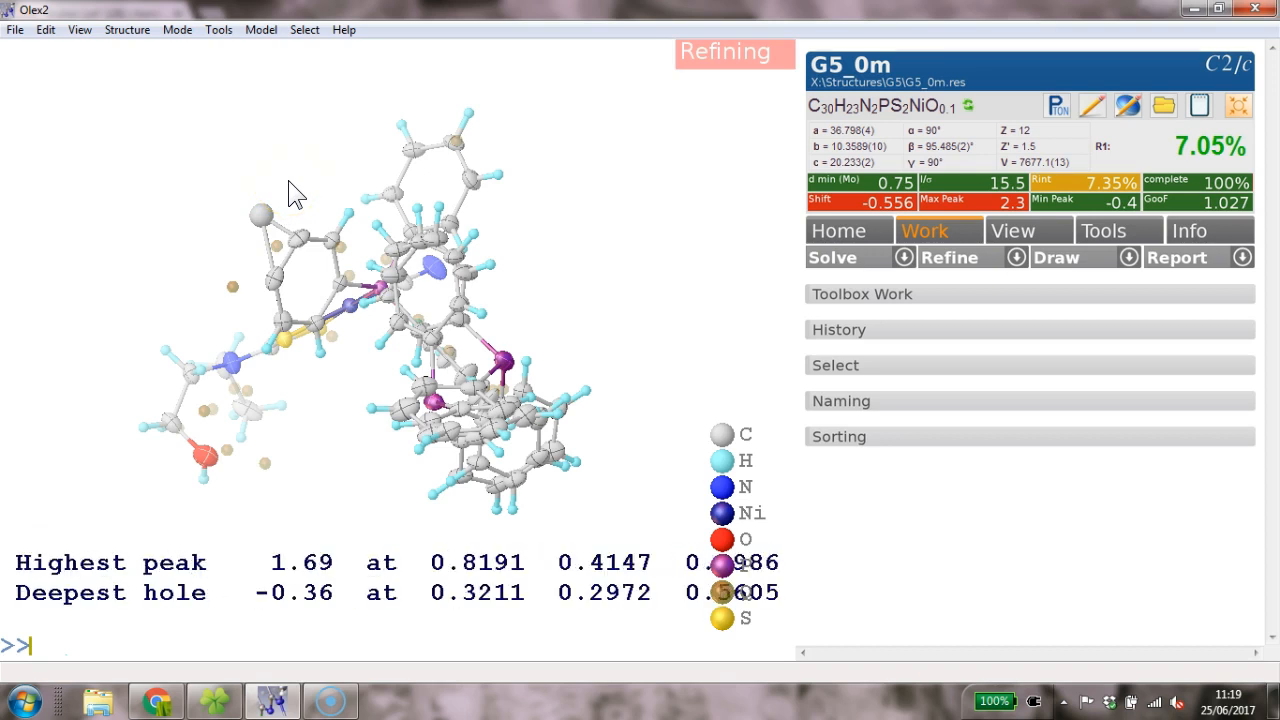
left_click(256, 216)
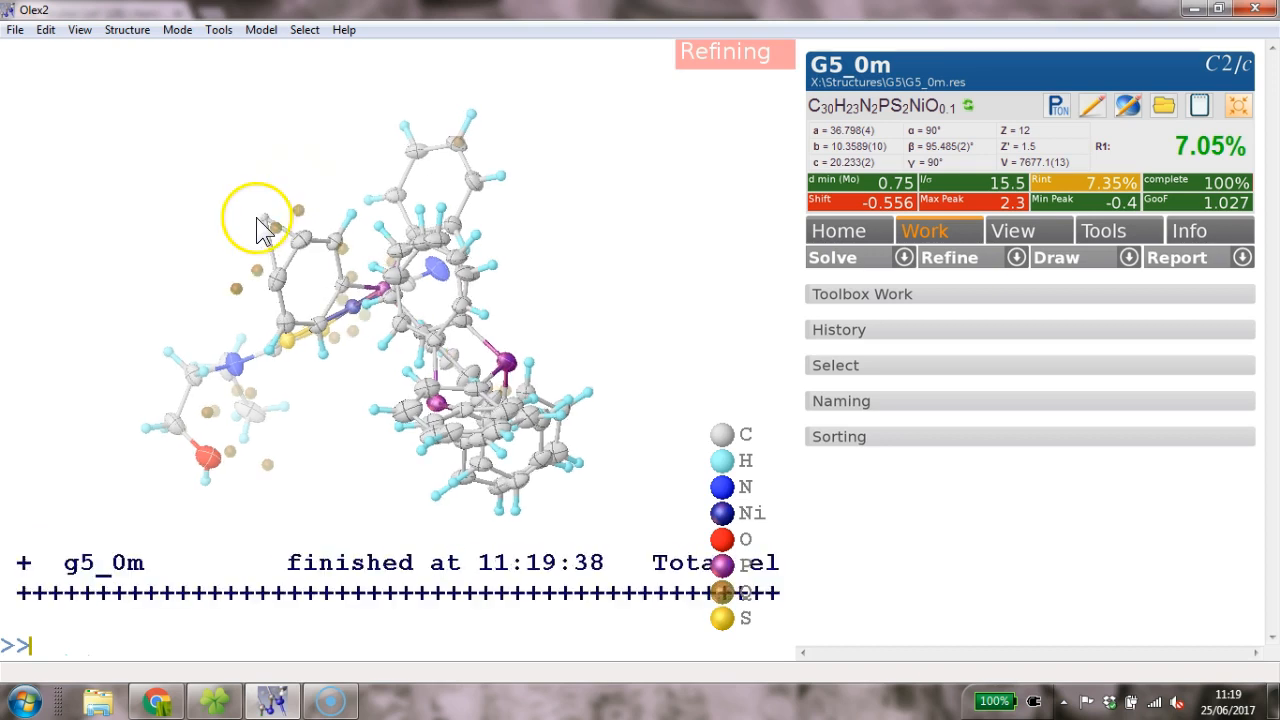
- Select the unwanted split atom C1C and delete it
mouse_move(266, 217)
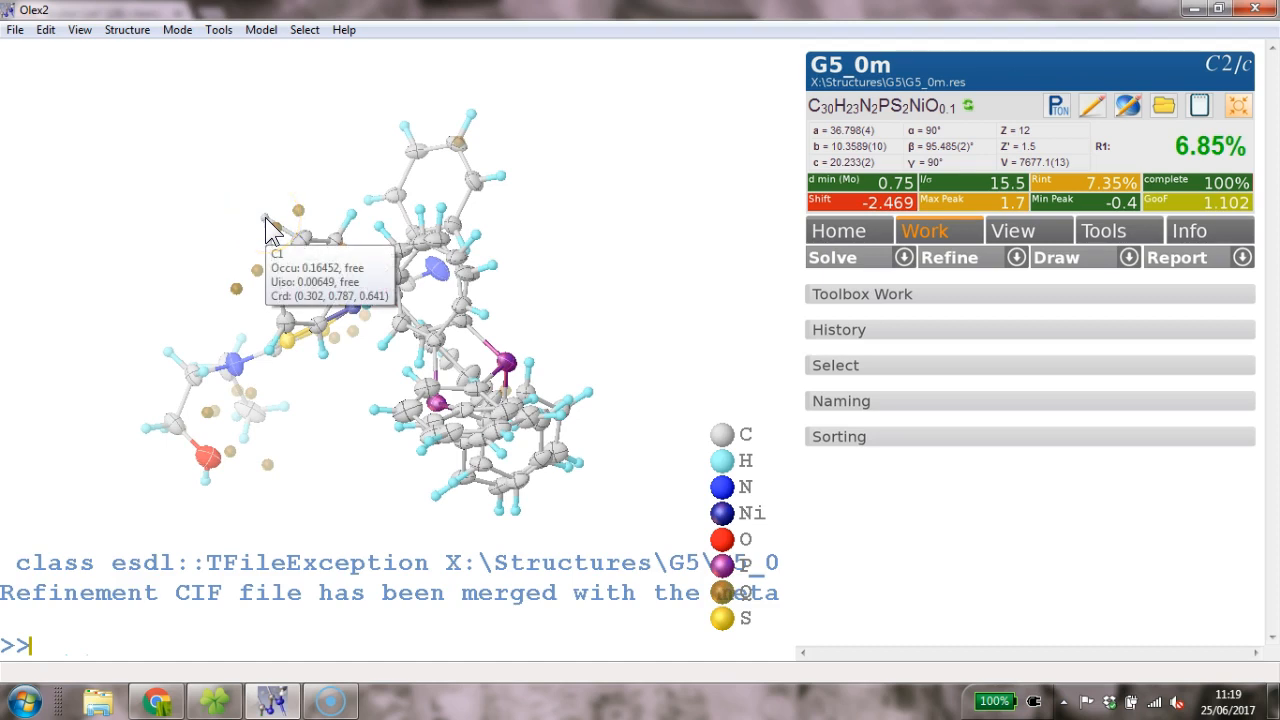
left_click(370, 203)
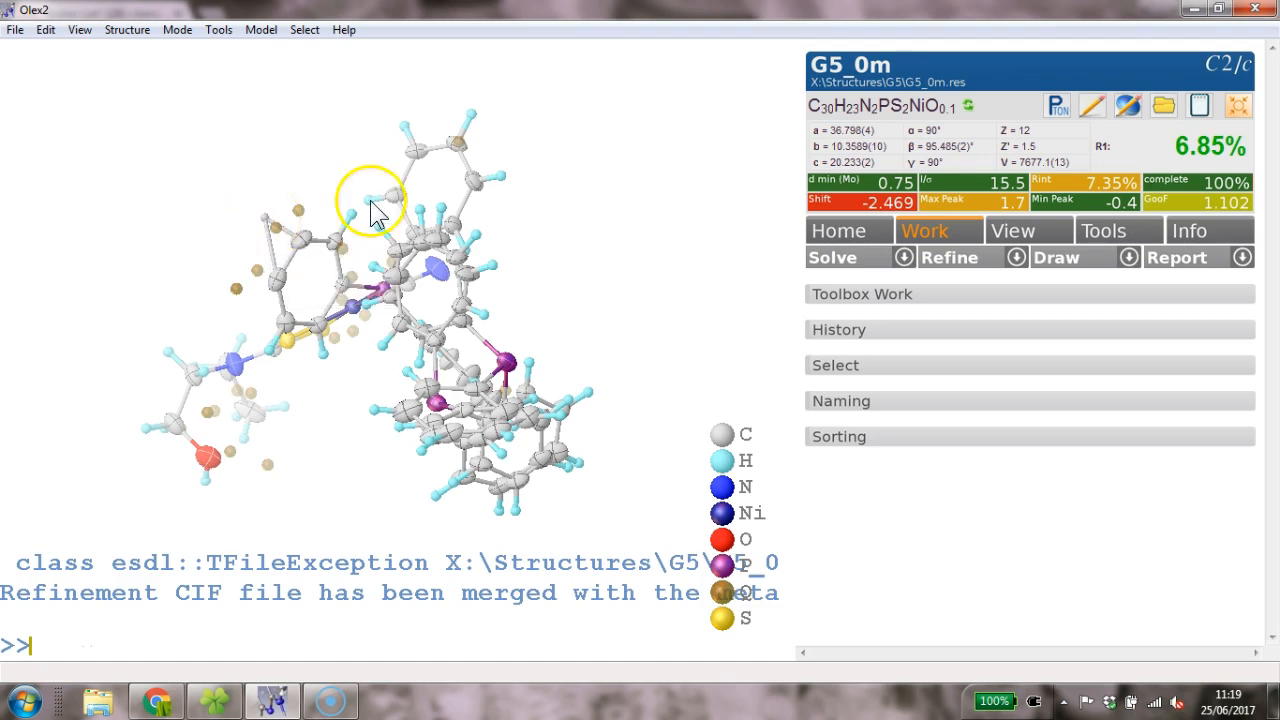
mouse_move(357, 109)
left_mouse_down()
mouse_move(371, 114)
mouse_move(337, 123)
mouse_move(360, 123)
left_mouse_up()
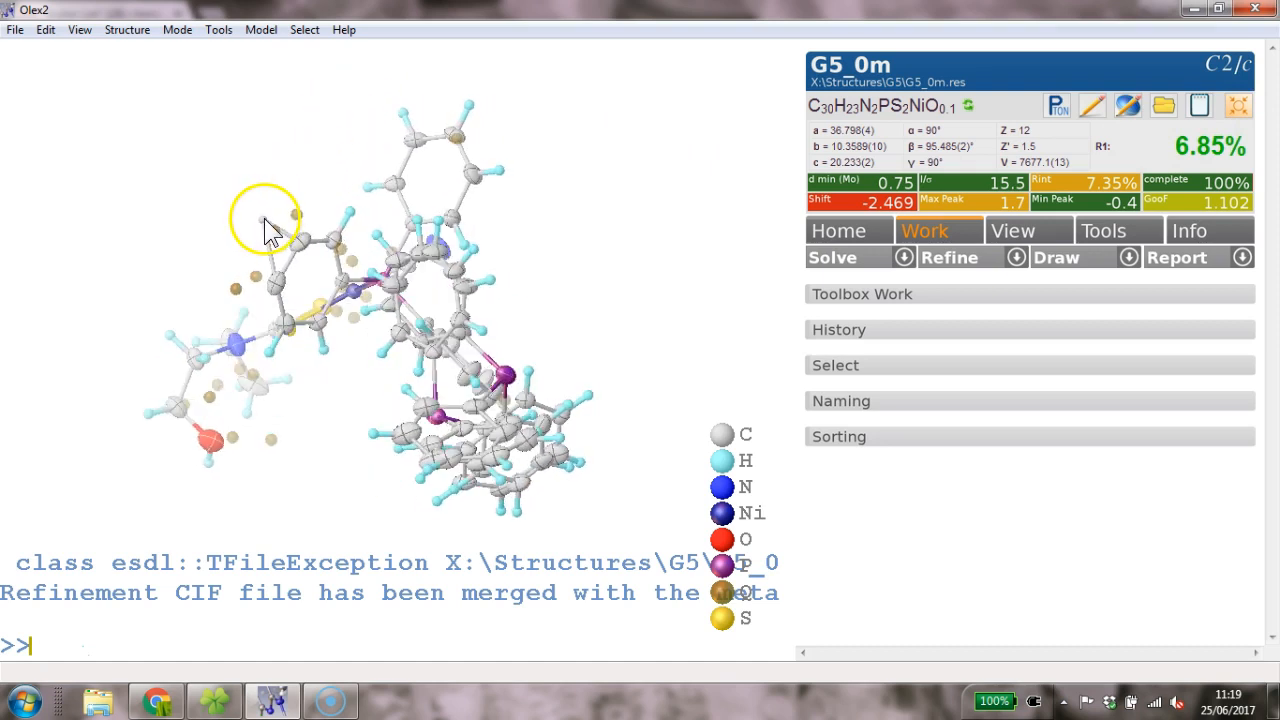
key("Delete")
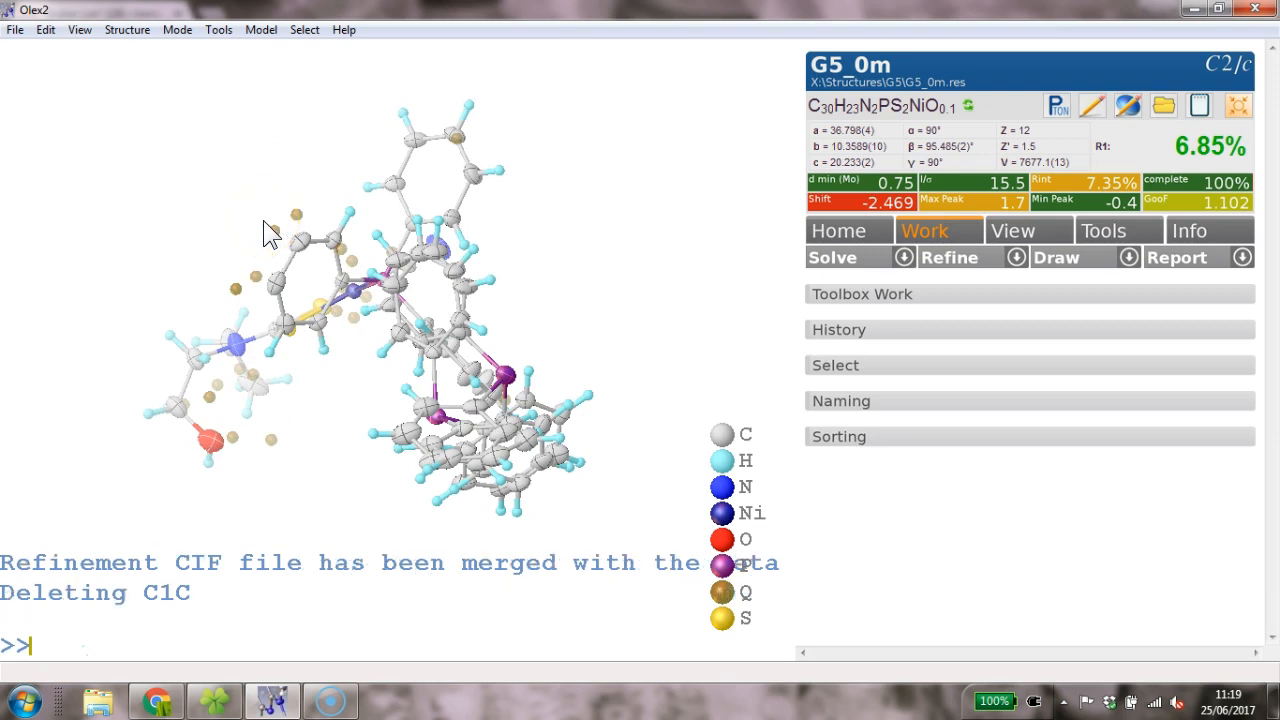
- Add hydrogens to the edited ring carbons with hadd and refine to R1 7.04%, then inspect them
left_click(277, 282)
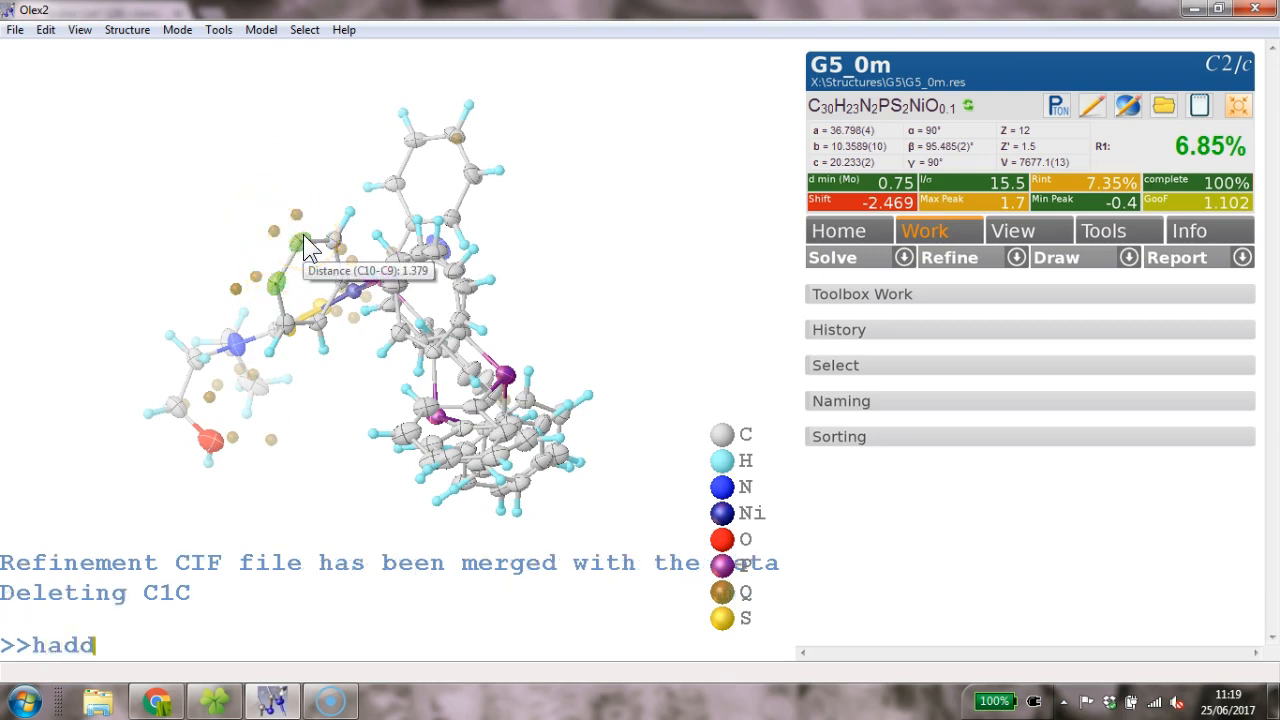
key("ctrl+r")
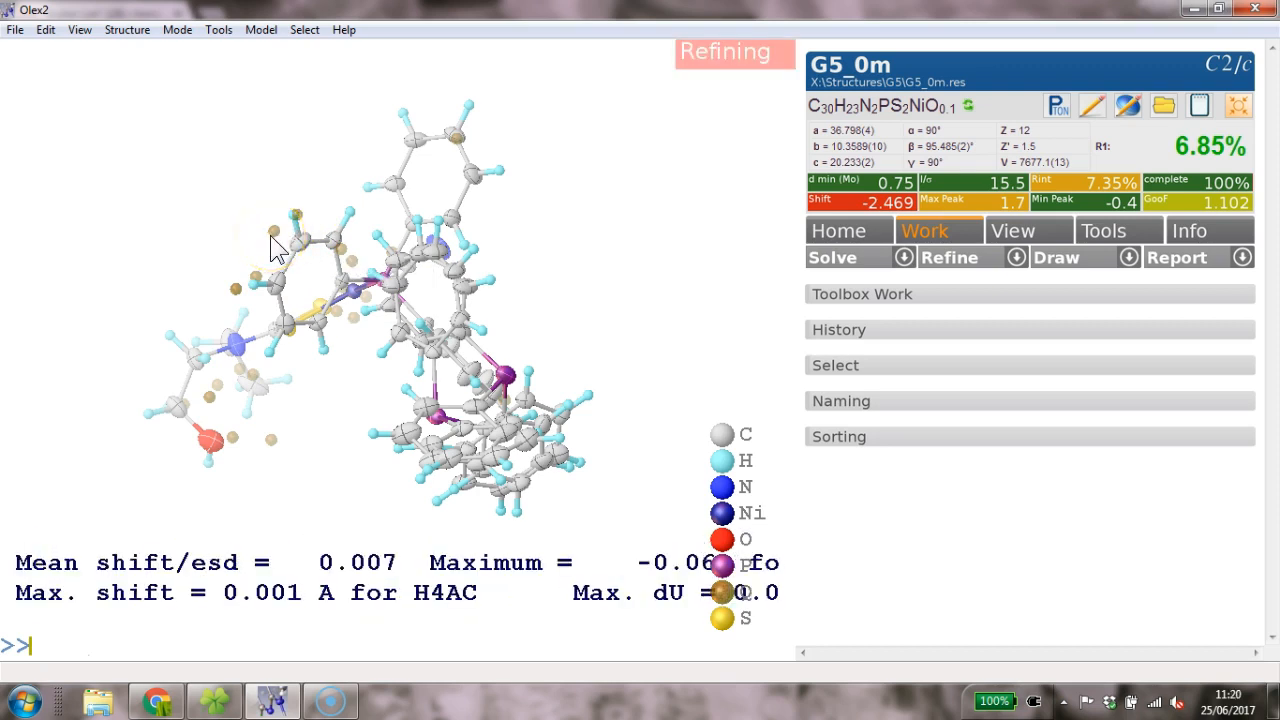
left_click(256, 224)
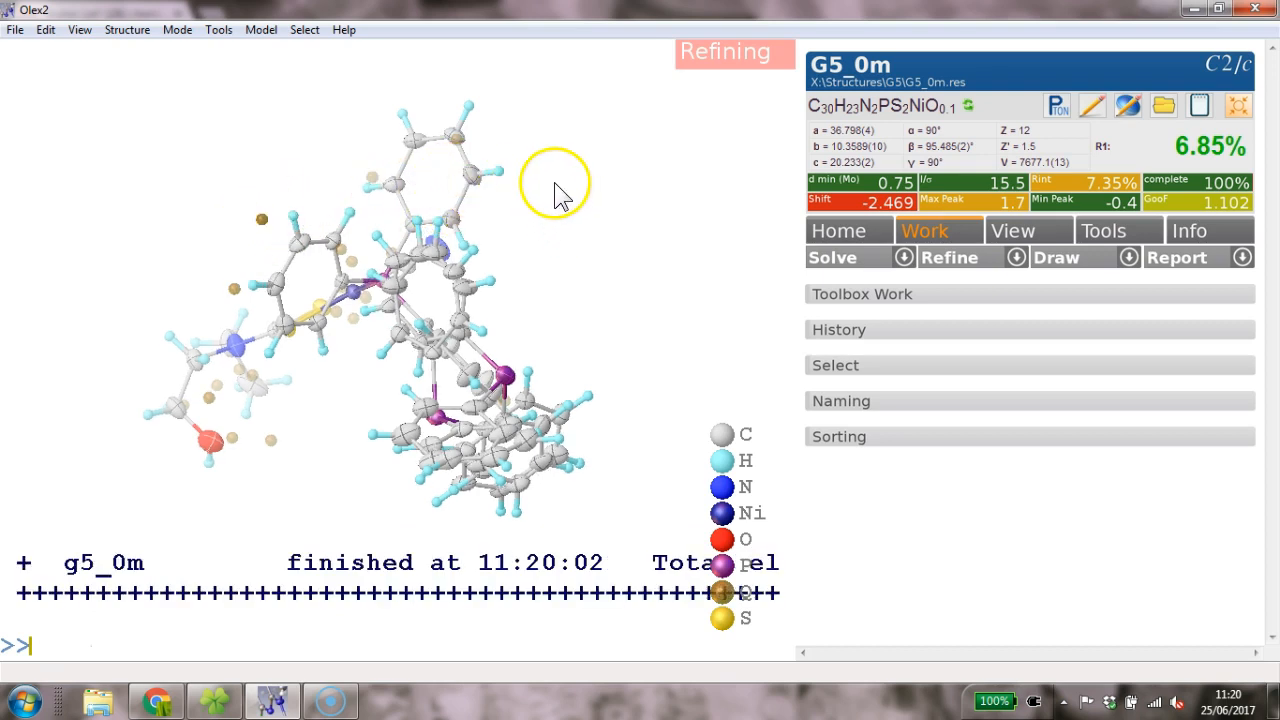
left_click_drag(572, 208, 620, 201)
left_click_drag(608, 293, 637, 311)
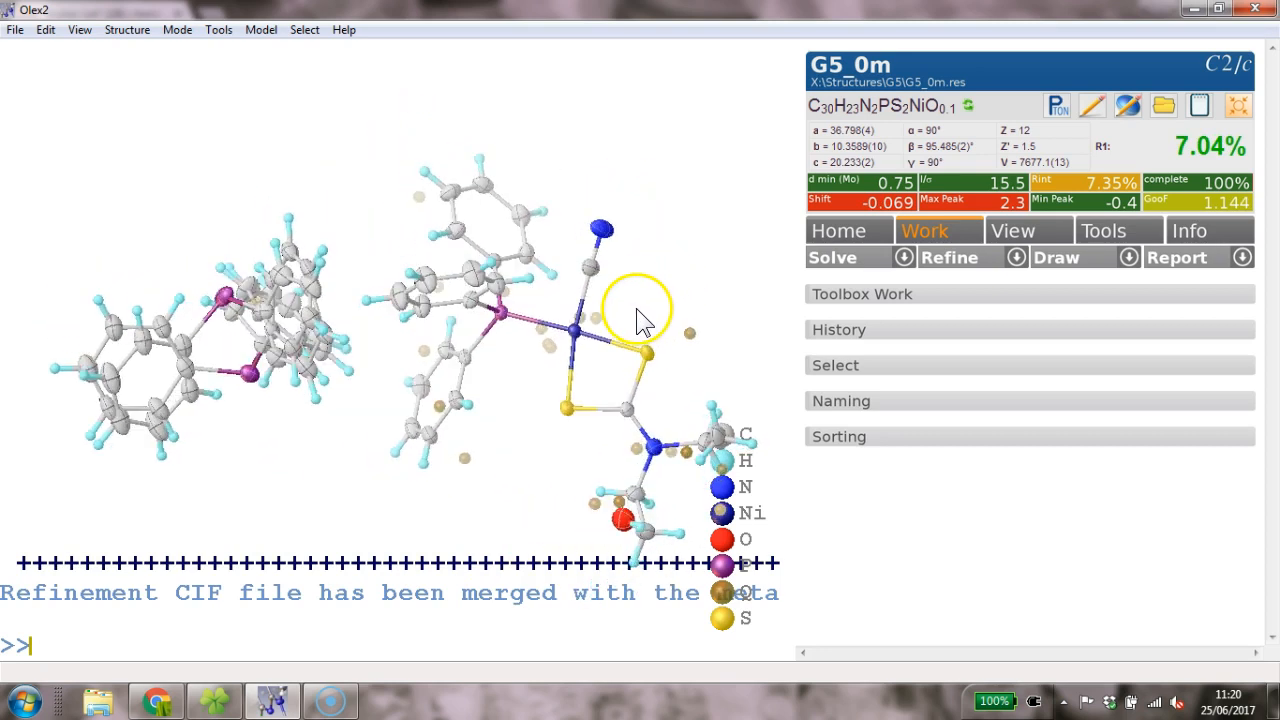
- Expand Toolbox Work, view the electron density map while rotating the molecule, then hide it
left_click(918, 296)
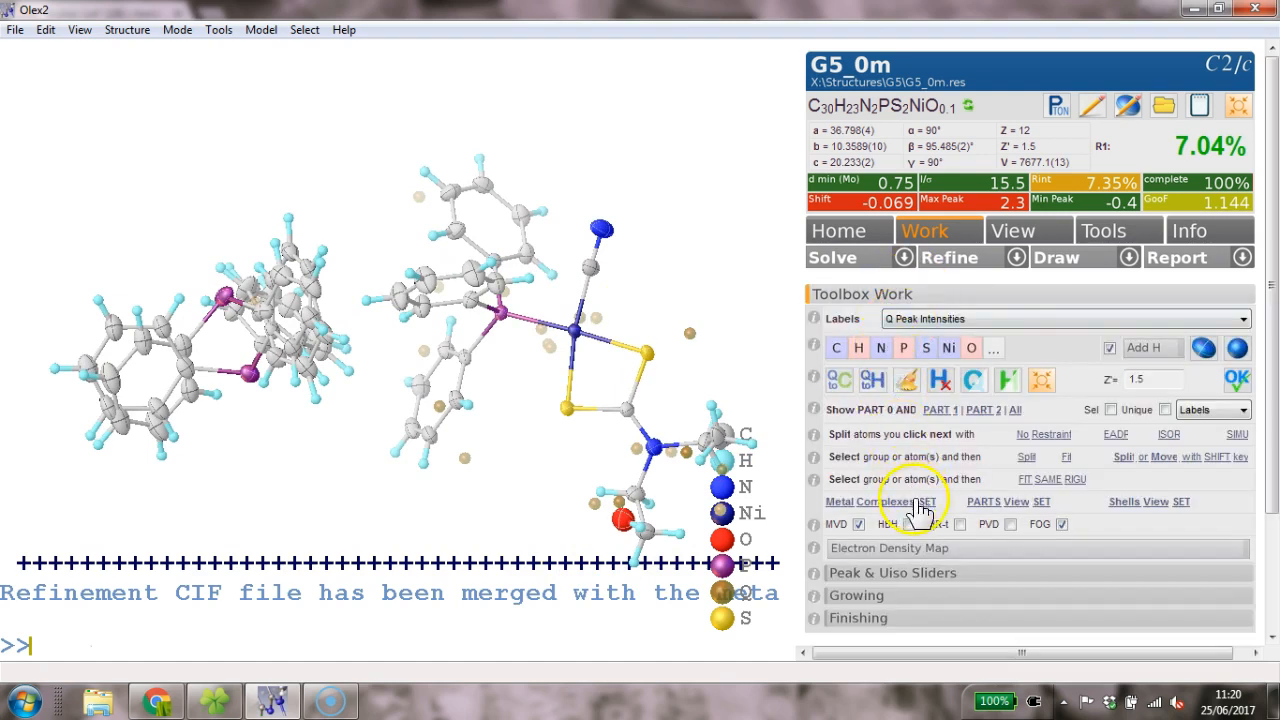
left_click(916, 550)
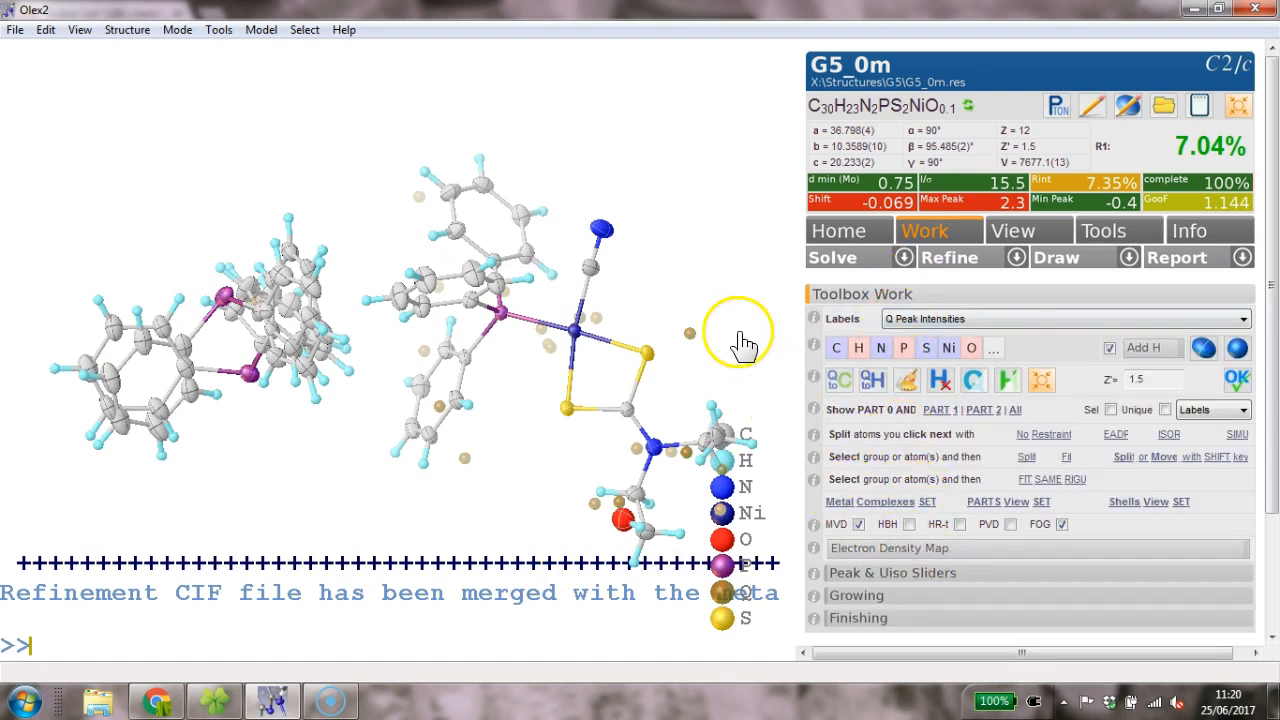
mouse_move(677, 257)
left_mouse_down()
mouse_move(666, 214)
mouse_move(672, 235)
left_mouse_up()
left_click_drag(549, 451, 550, 423)
left_click_drag(500, 472, 555, 445)
left_click(882, 548)
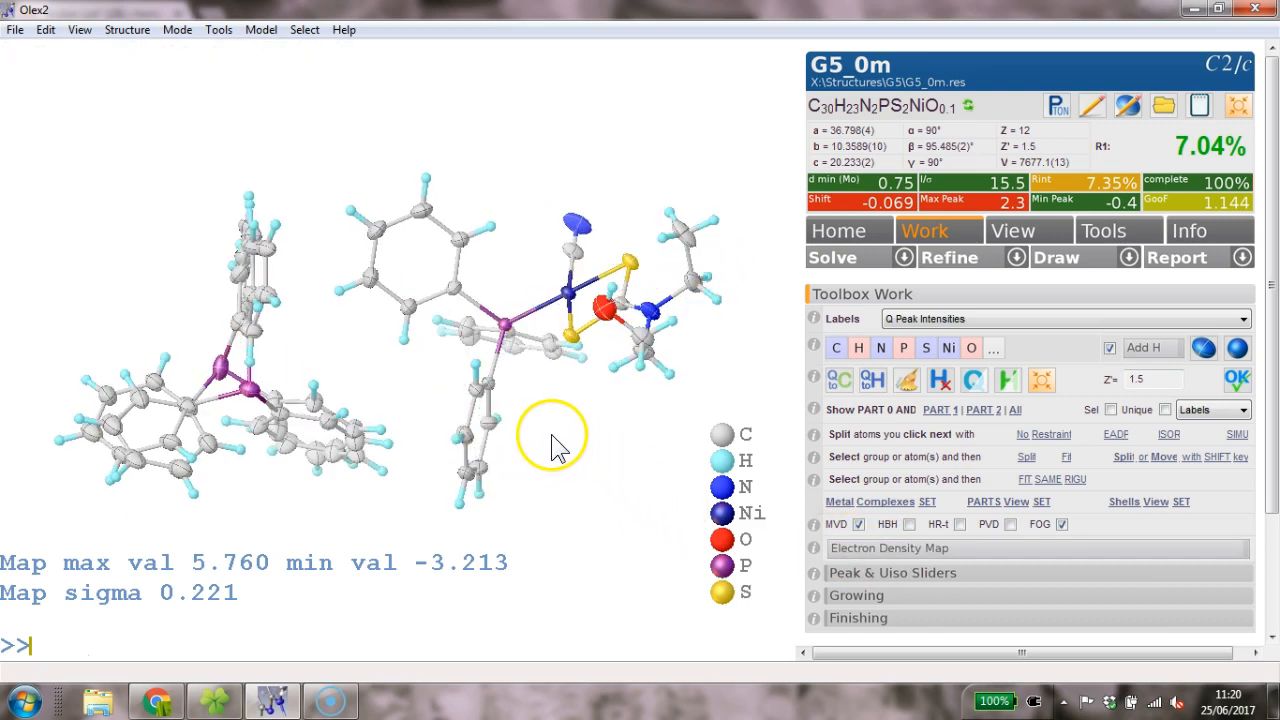
left_click_drag(114, 491, 530, 268)
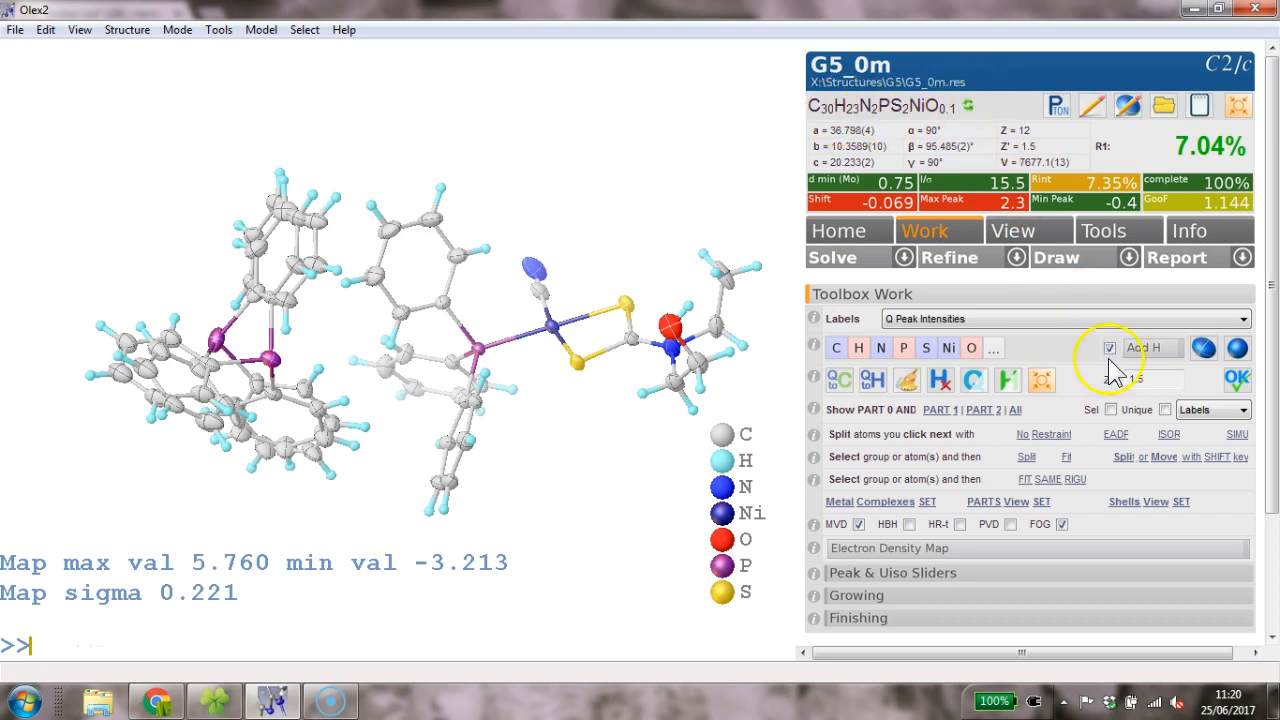
- Apply Z' = 1 and refresh the formula to C41.5H39.8N2NiO0.7P2S2, then inspect the model
left_click(1057, 385)
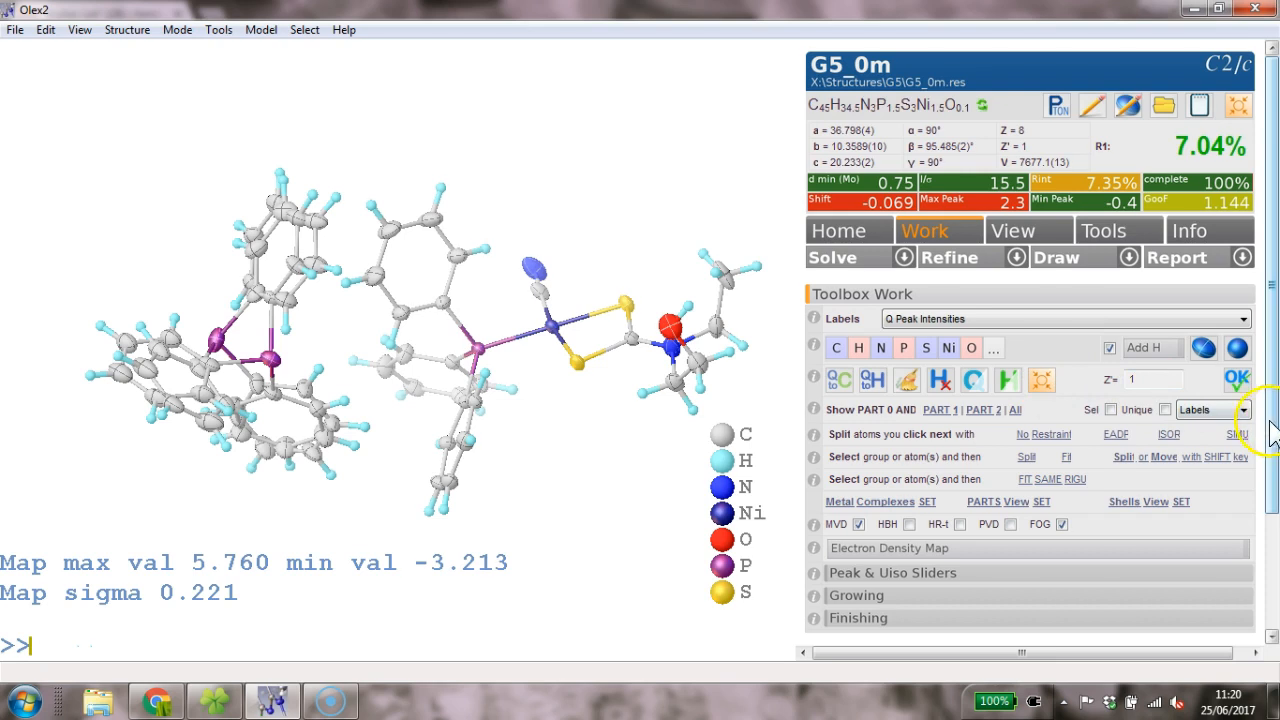
left_click(1237, 381)
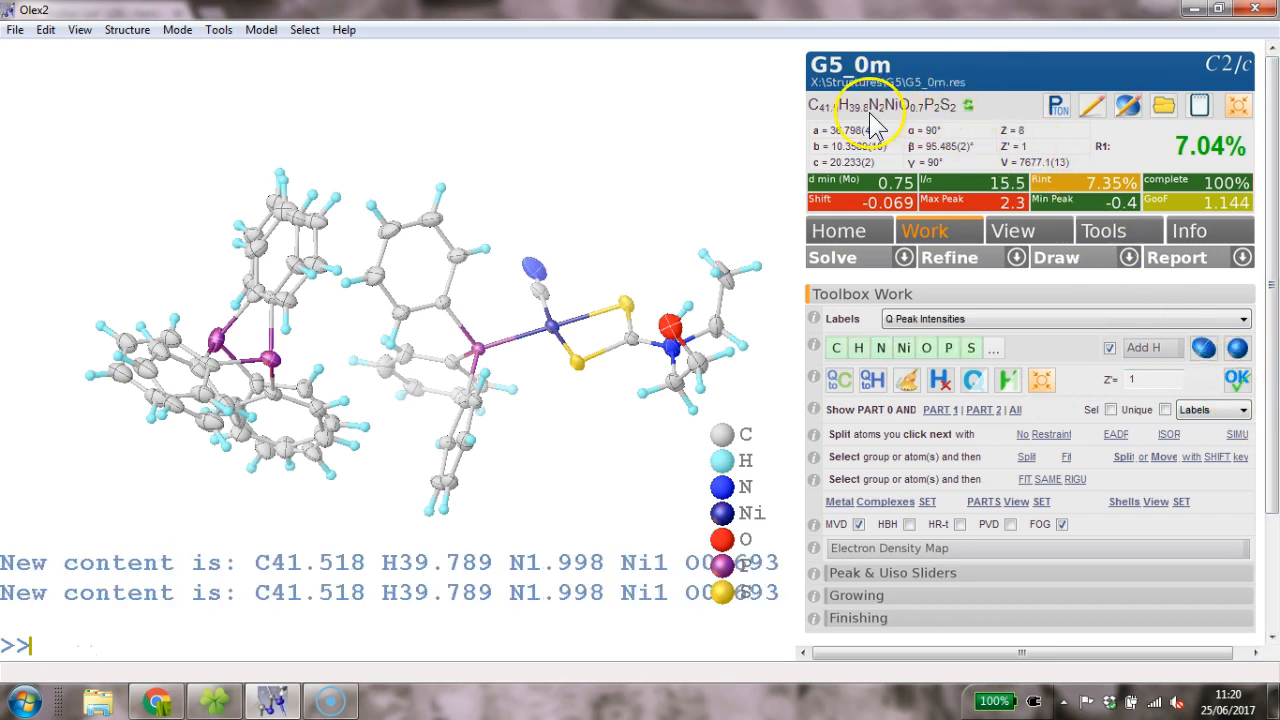
left_click_drag(603, 242, 838, 170)
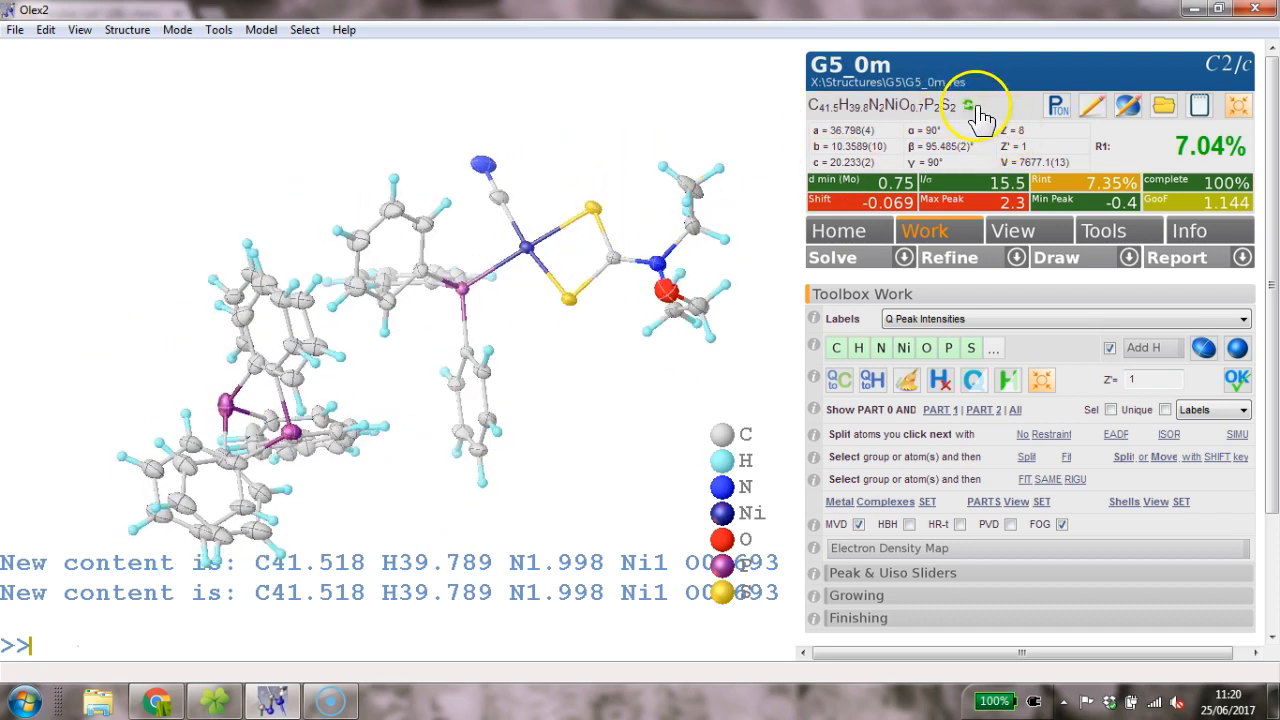
left_click_drag(626, 279, 641, 300)
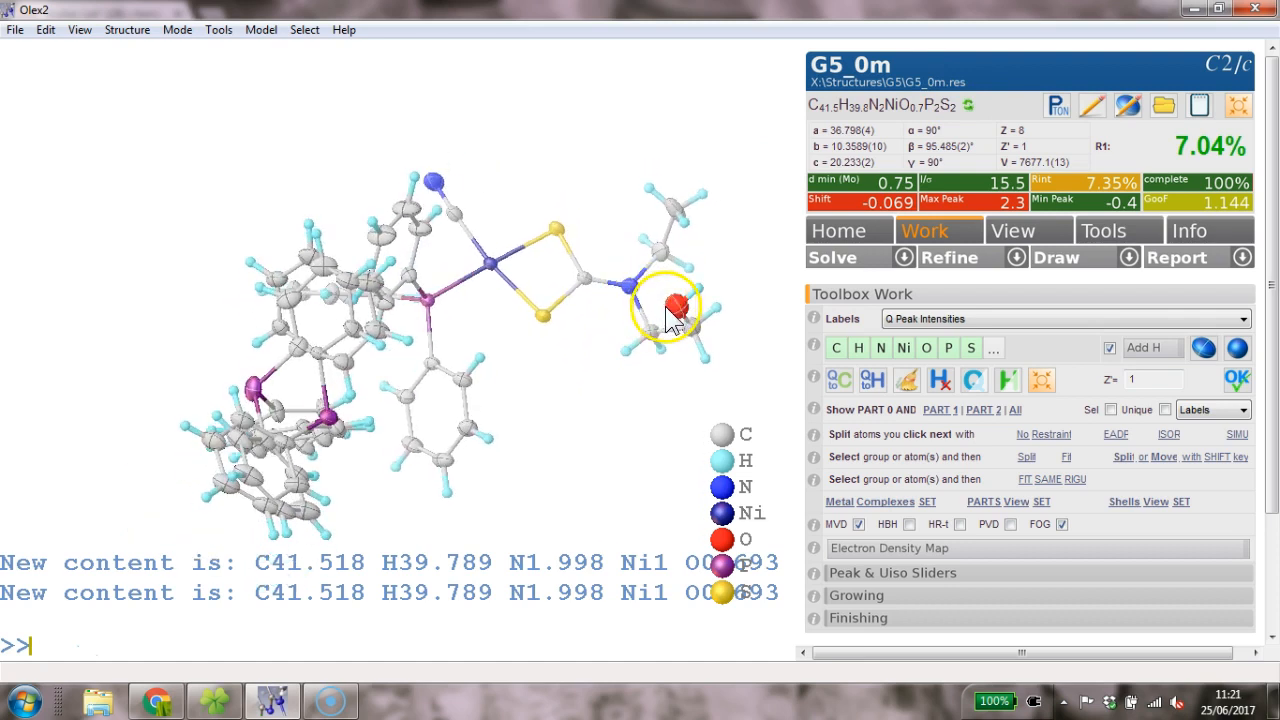
mouse_move(674, 318)
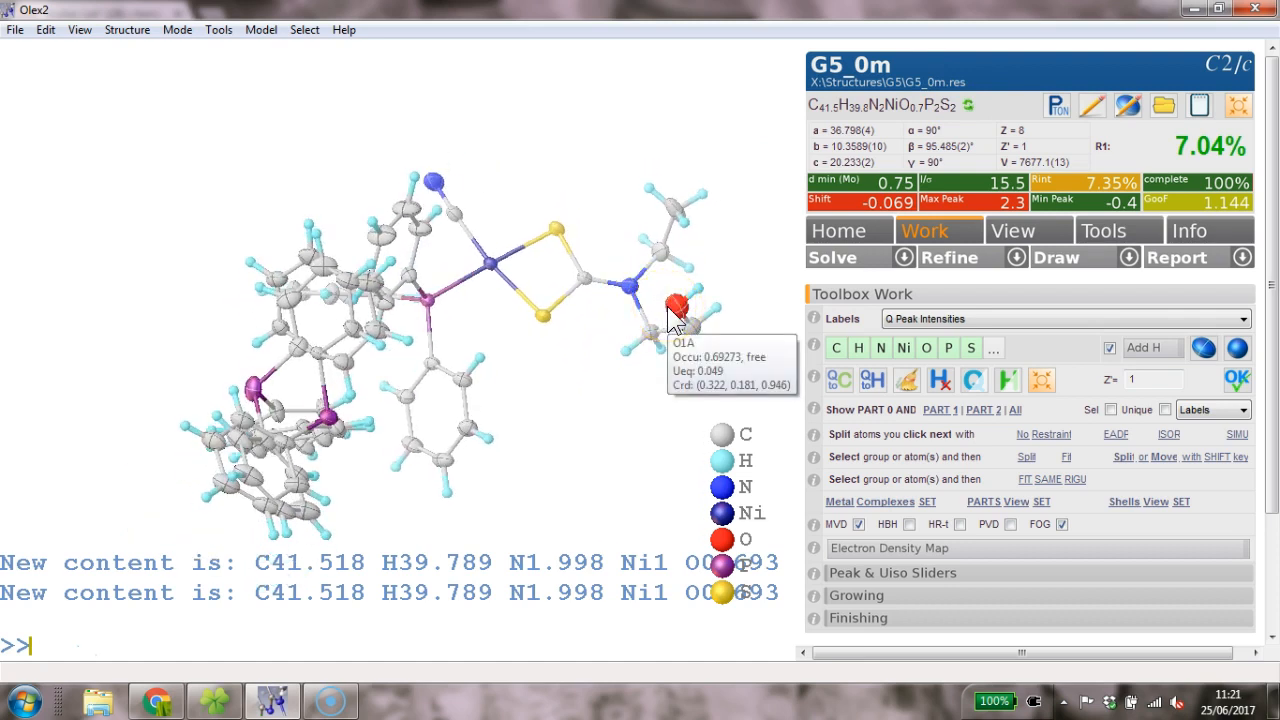
- Fix the ethylamine group and O1A at occupancy 1, then update the formula to C42H40N2NiOP2S2
left_click_drag(607, 187, 748, 388)
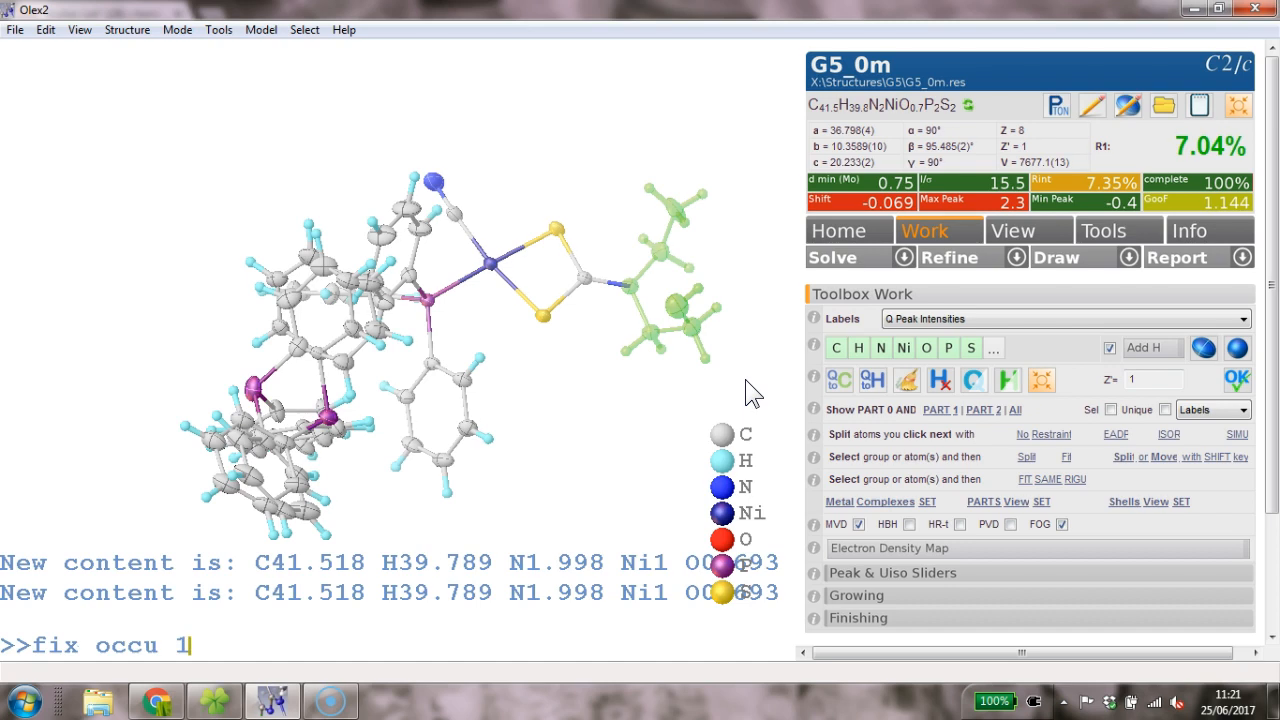
key("Return")
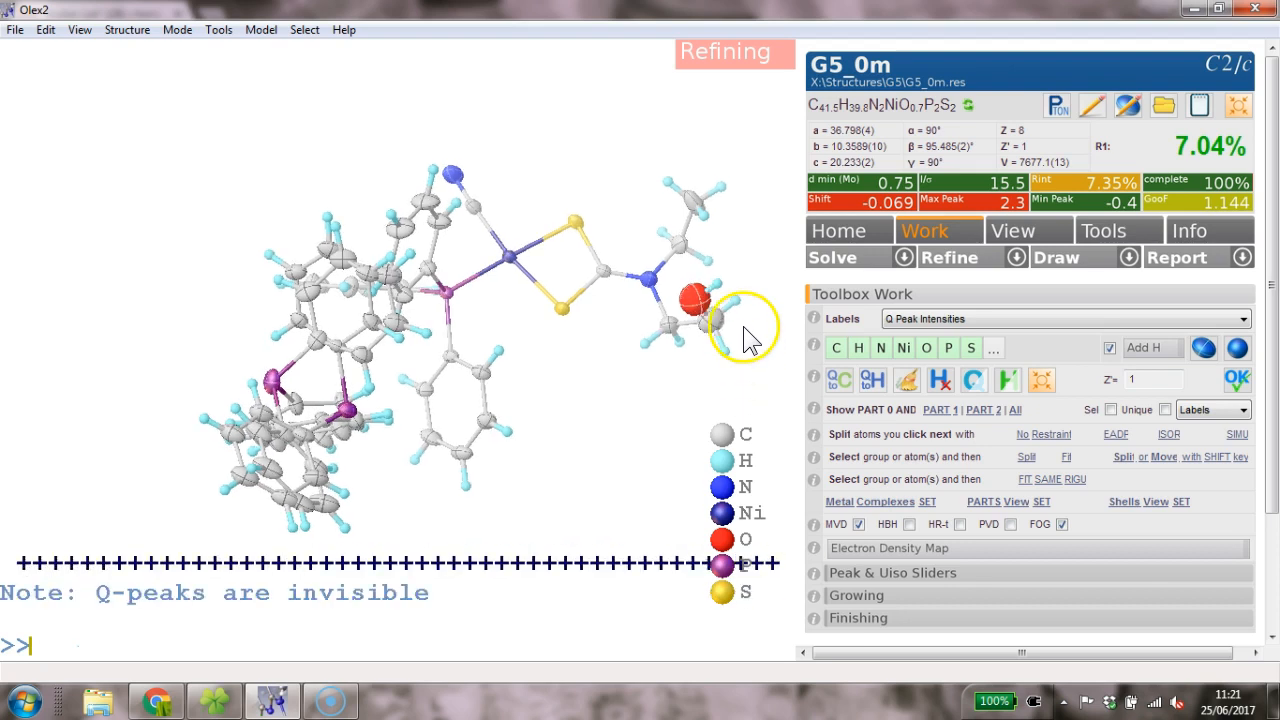
left_click(968, 106)
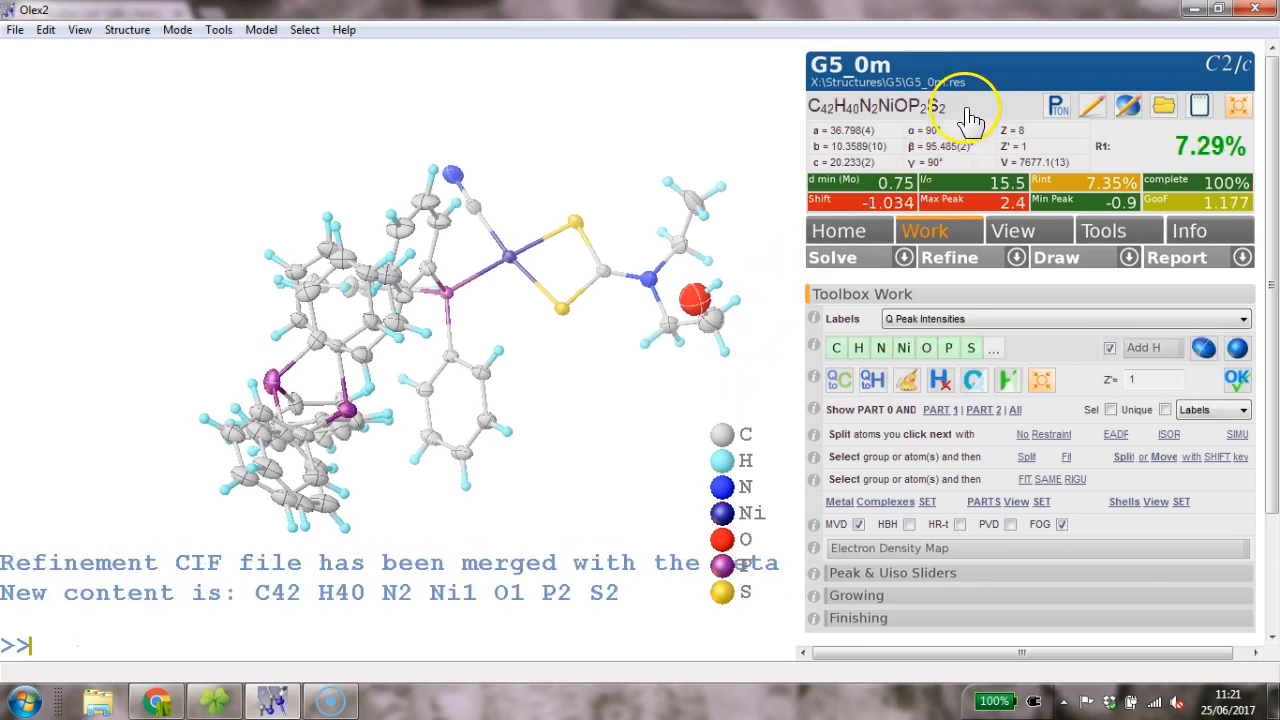
left_click_drag(620, 150, 603, 196)
key("ctrl+q")
key("ctrl+q")
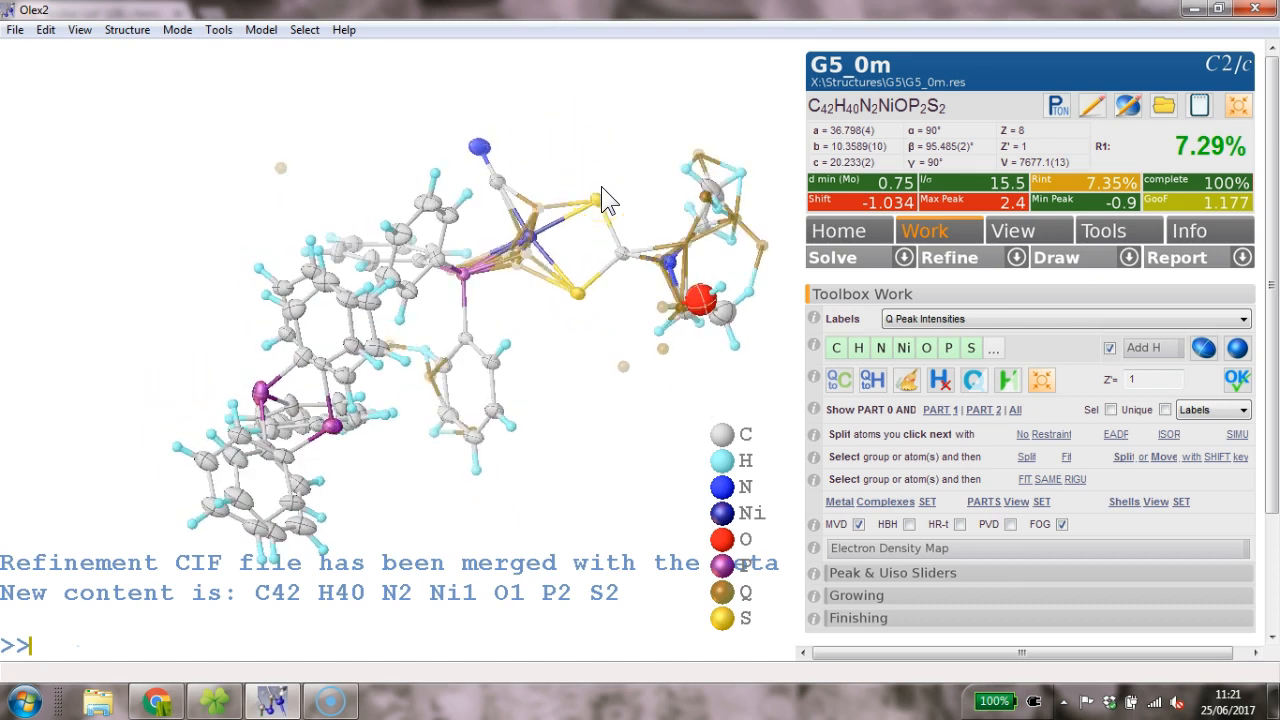
- Run three more refinement rounds with Ctrl+R until max shift reaches -0.006
left_click_drag(777, 286, 702, 336)
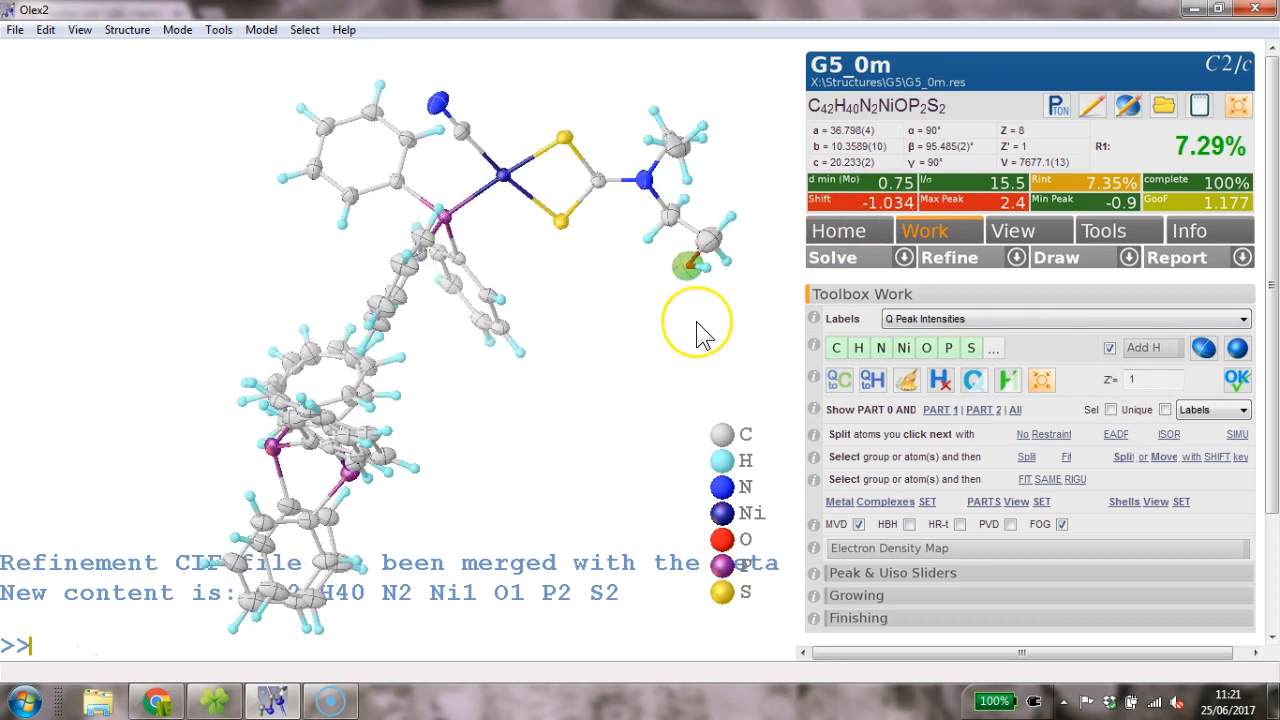
key("ctrl+r")
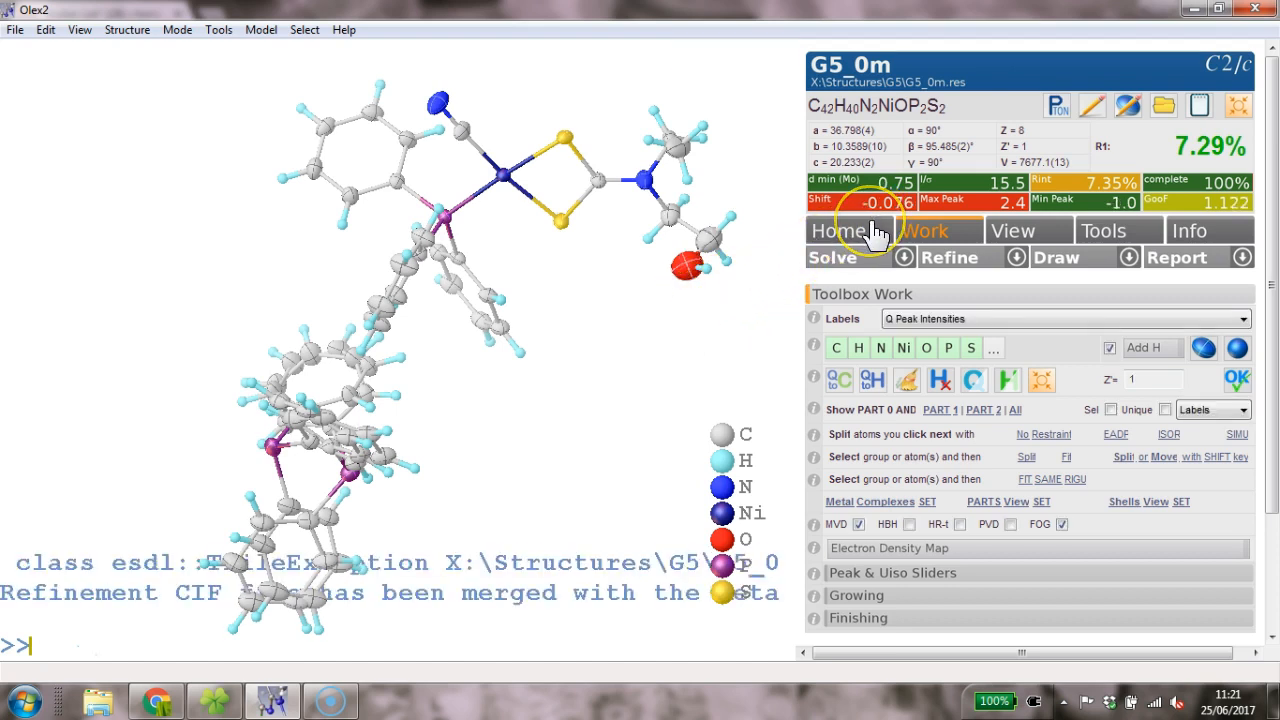
key("ctrl+r")
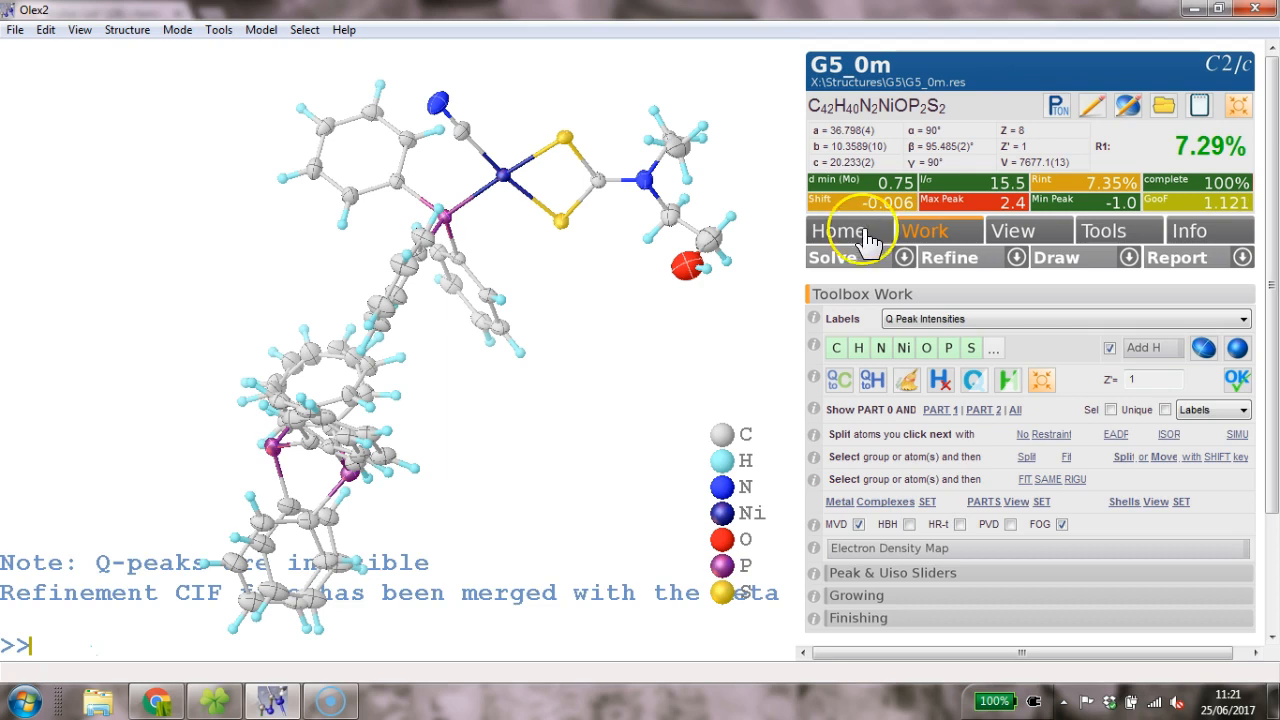
key("ctrl+r")
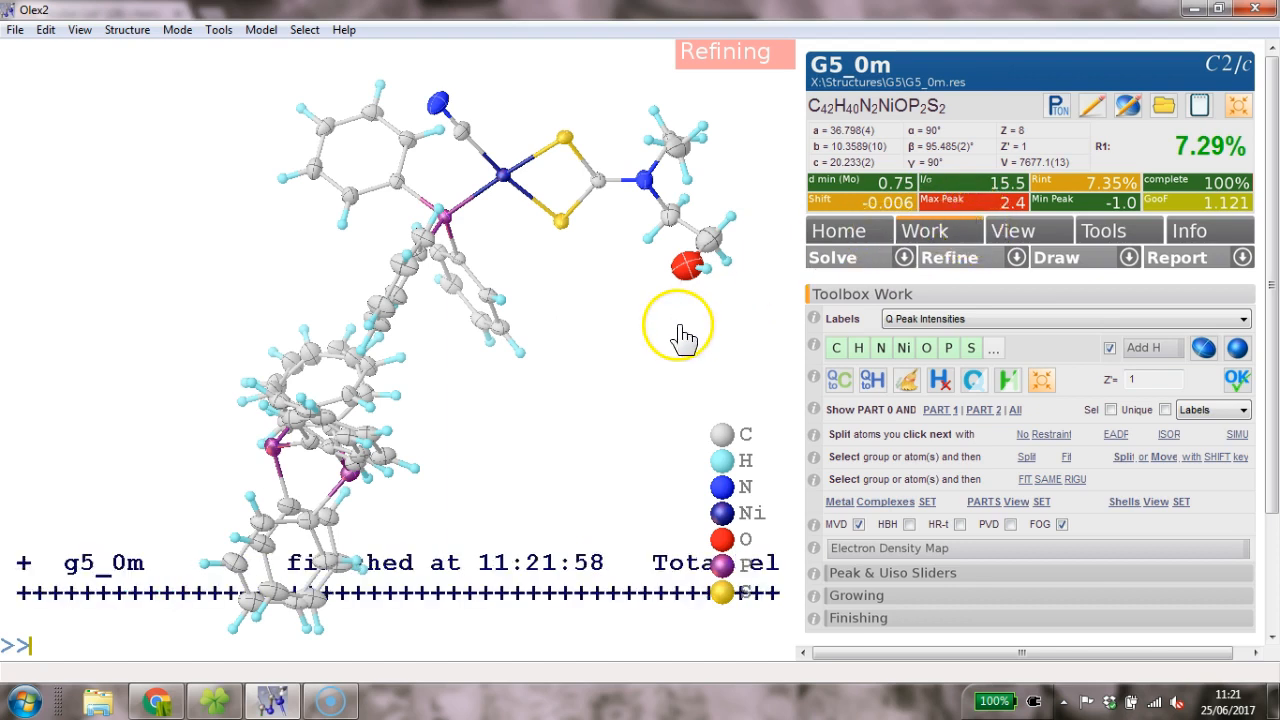
- Show the residual Q peaks and turn the model toward the ethyl group
left_click_drag(677, 326, 532, 296)
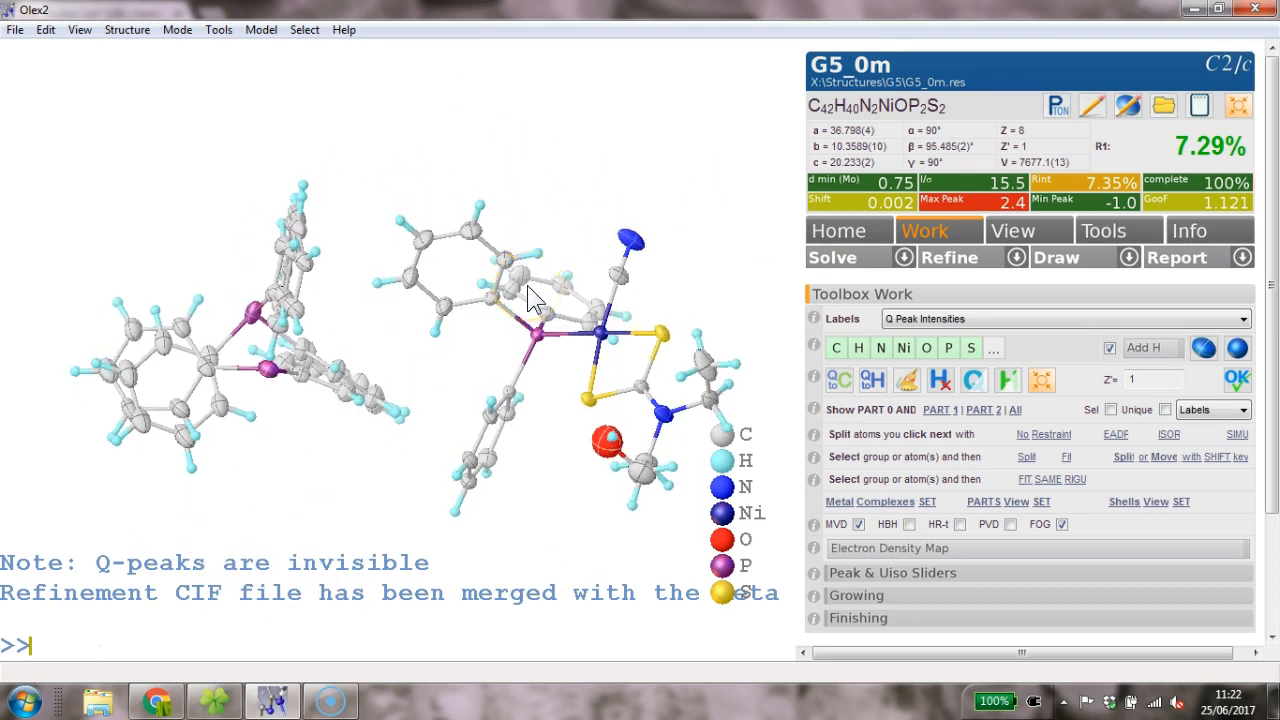
key("ctrl+q")
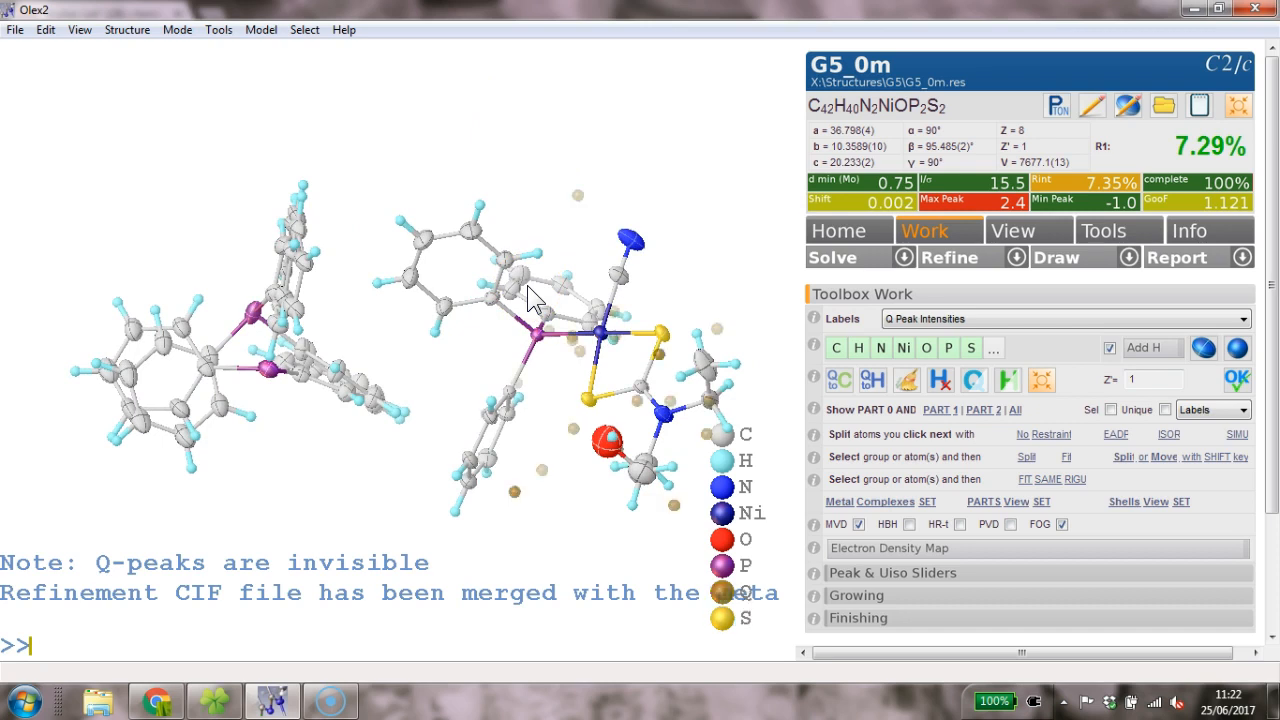
left_click_drag(571, 294, 626, 257)
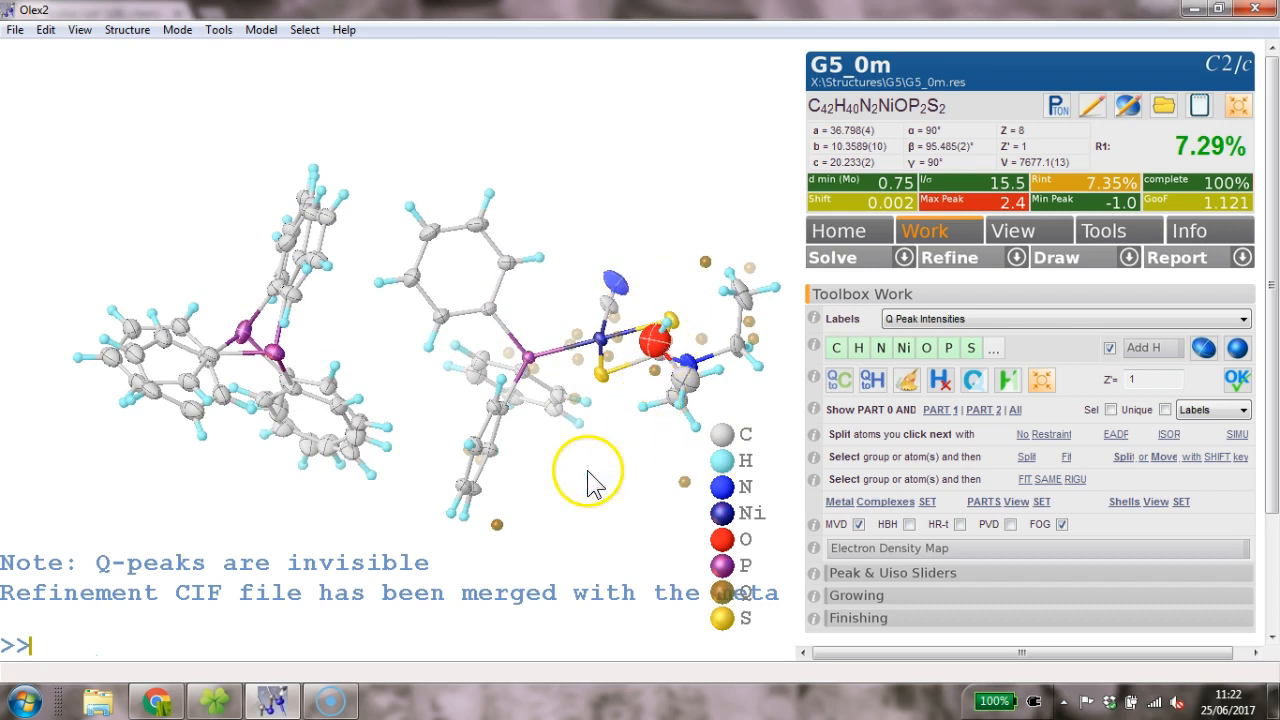
left_click_drag(589, 471, 568, 428)
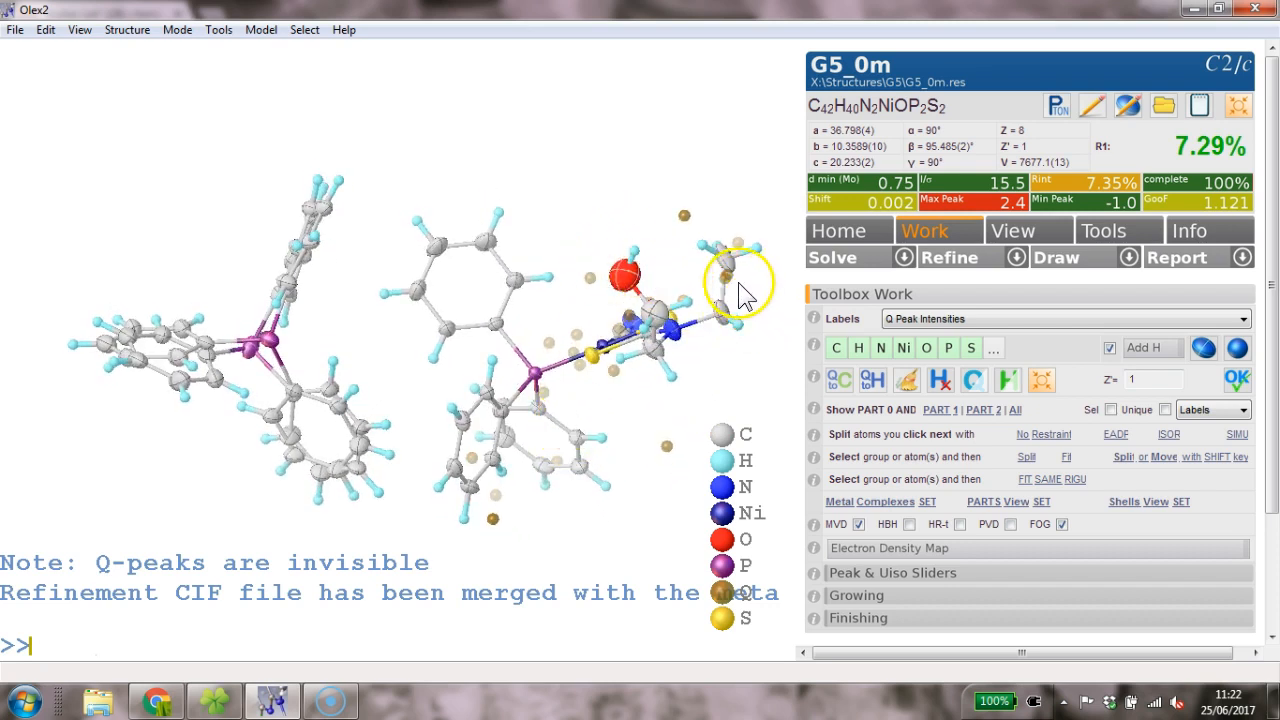
left_click_drag(740, 291, 707, 250)
left_click_drag(613, 264, 643, 246)
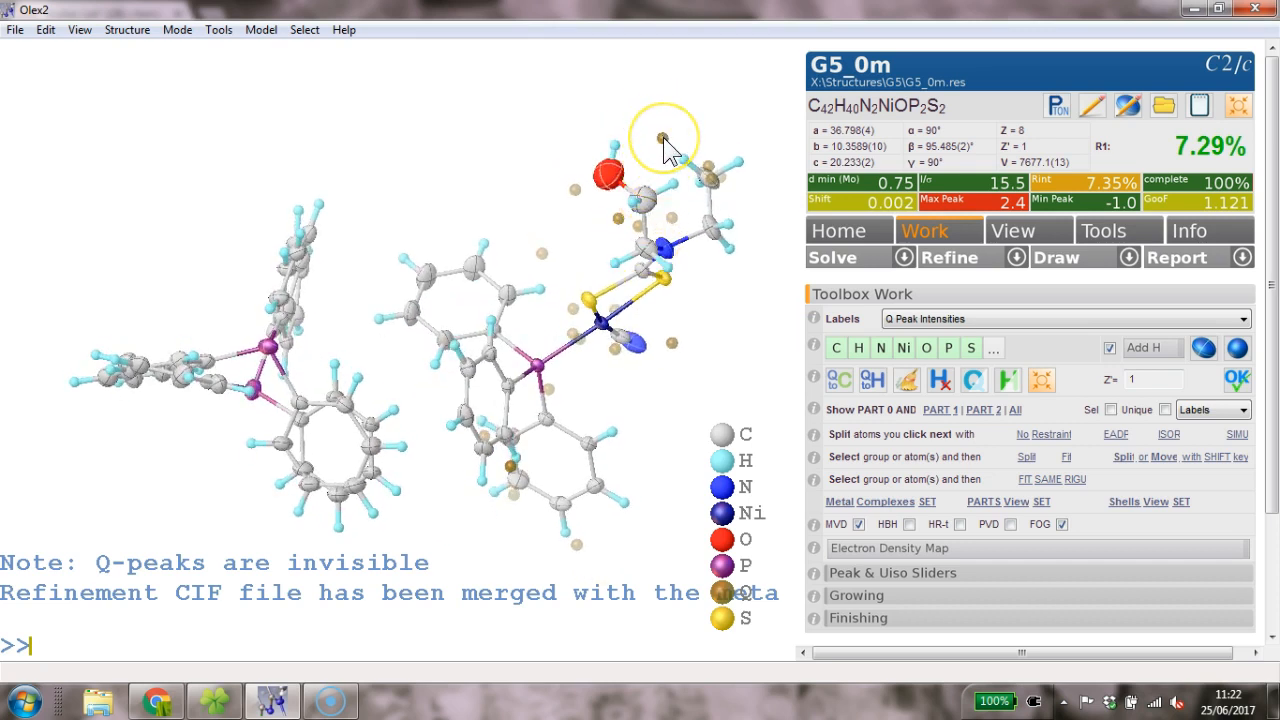
mouse_move(664, 147)
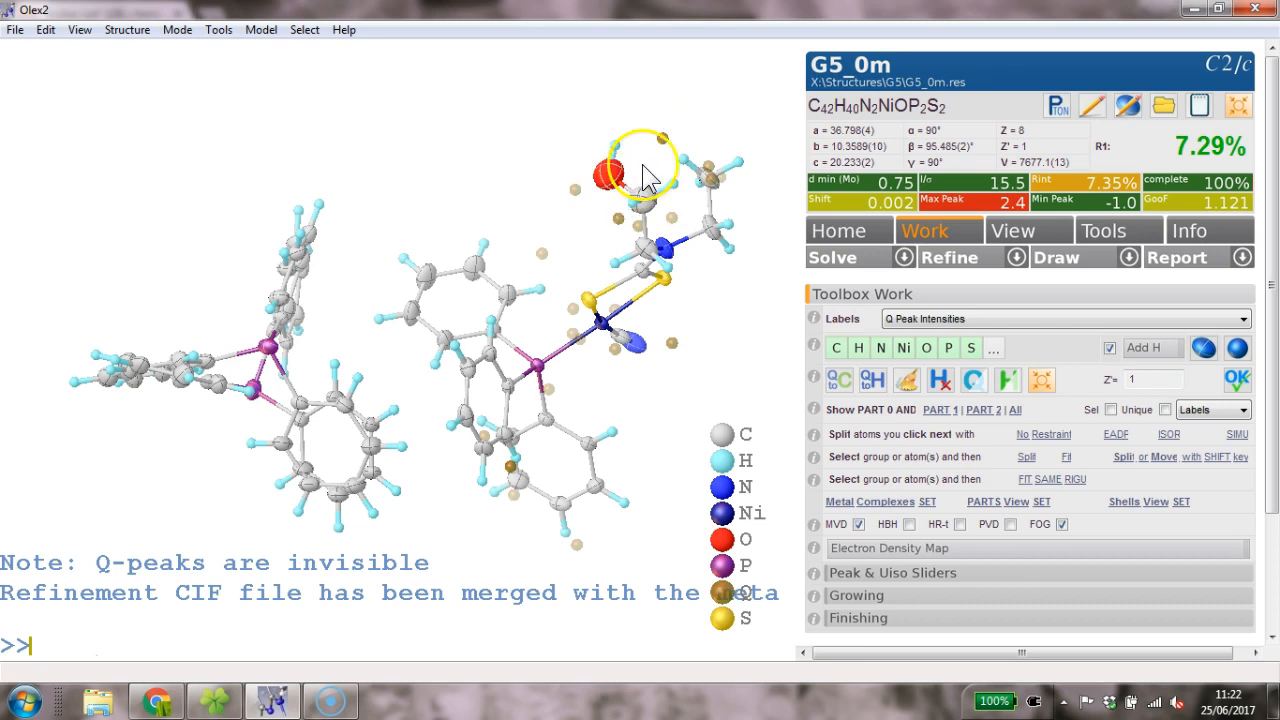
left_click_drag(732, 128, 689, 171)
- Select Q2 and C4A to check their 1.714 Å separation
left_click(634, 199)
left_click(677, 237)
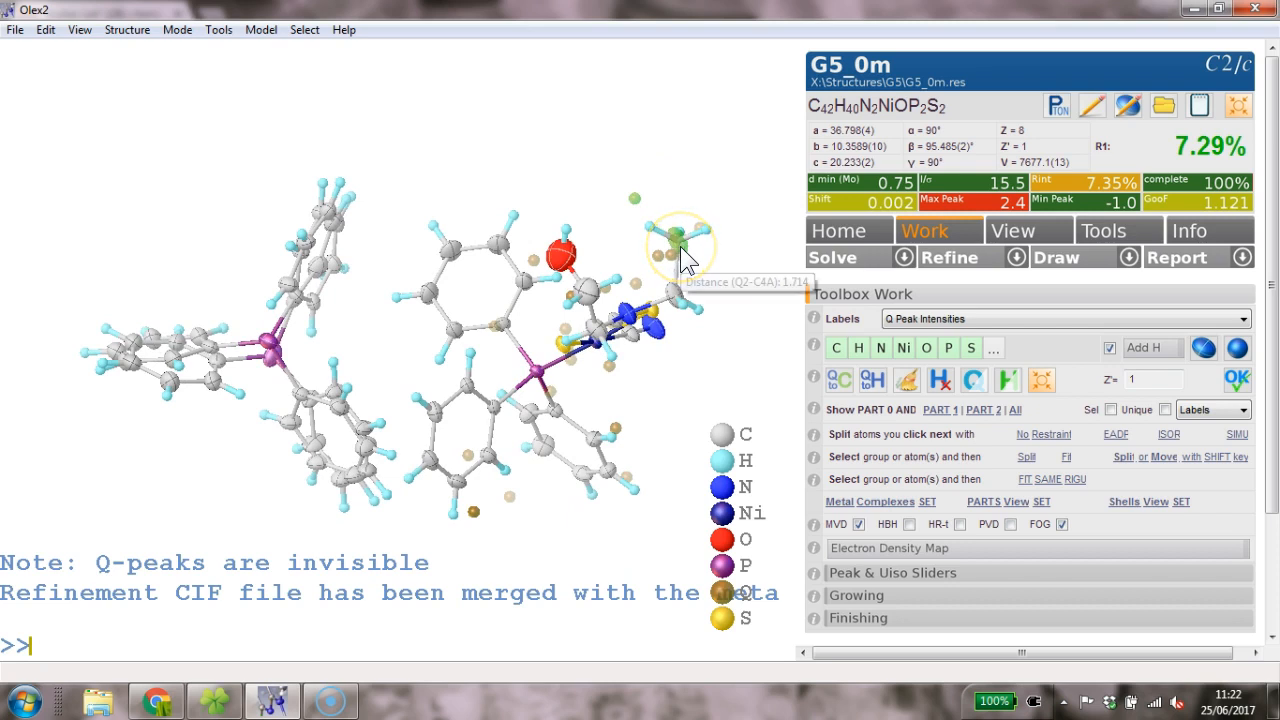
left_click(680, 246)
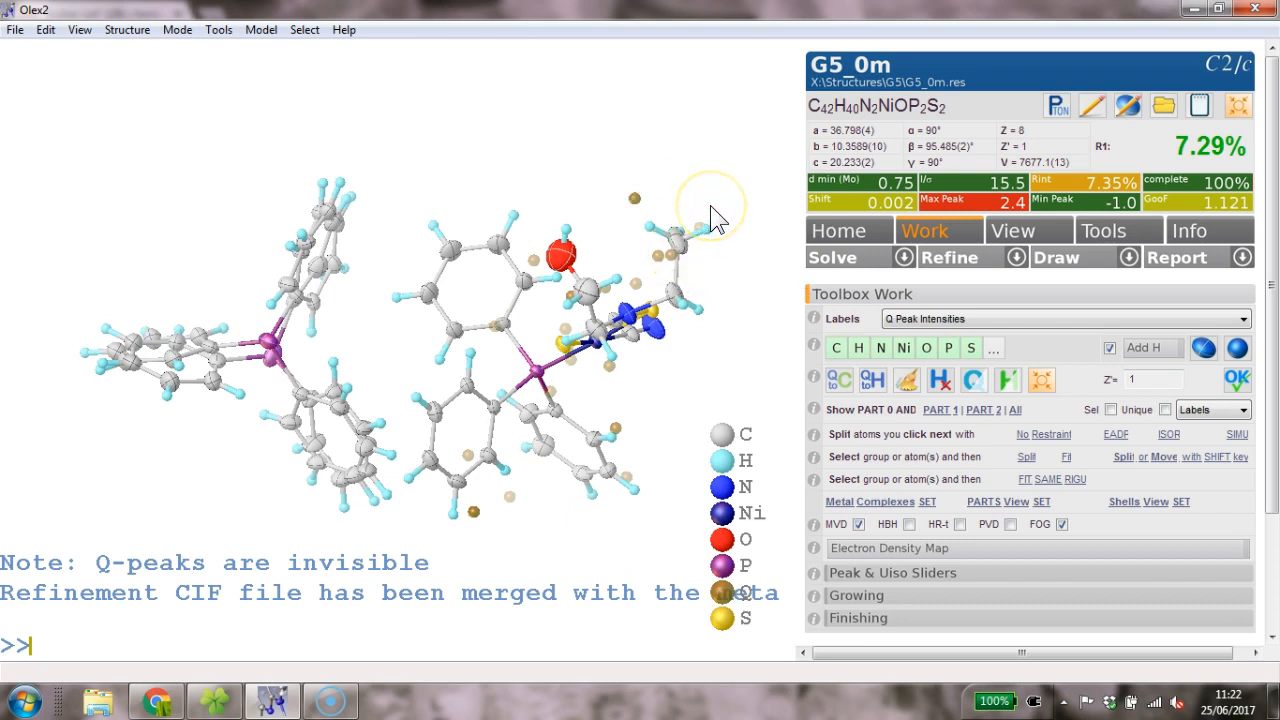
left_click_drag(668, 190, 732, 88)
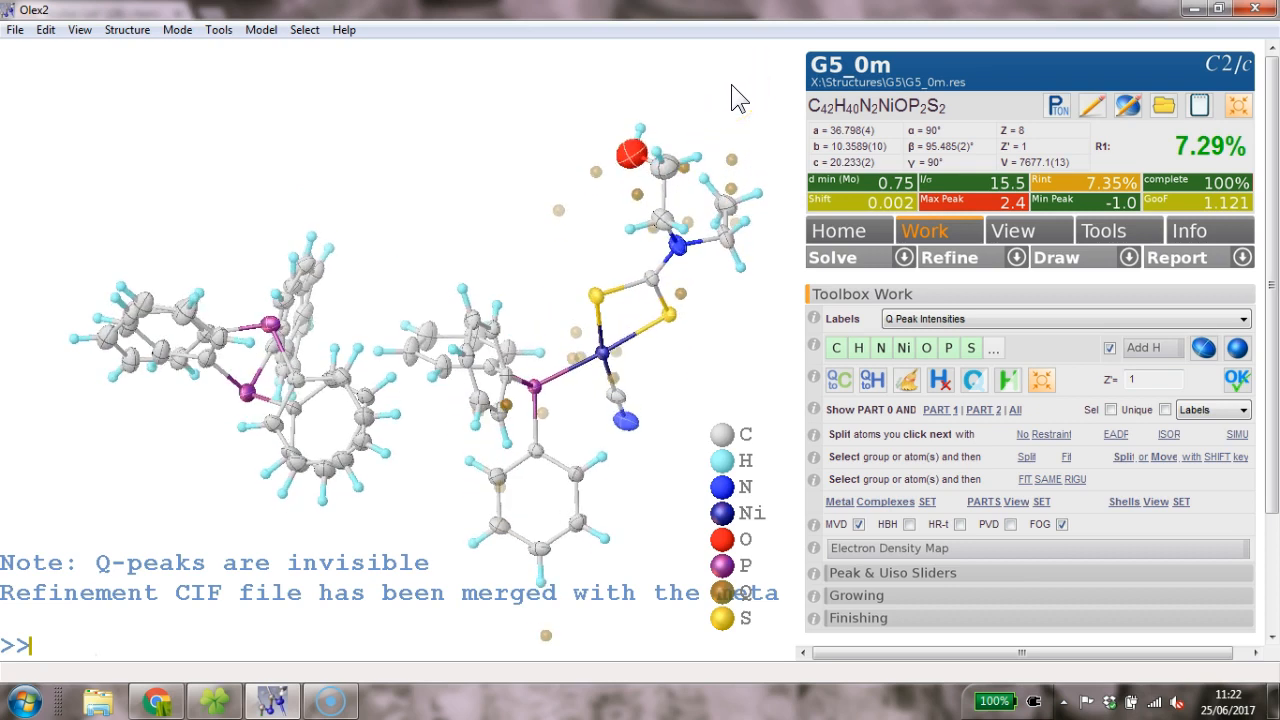